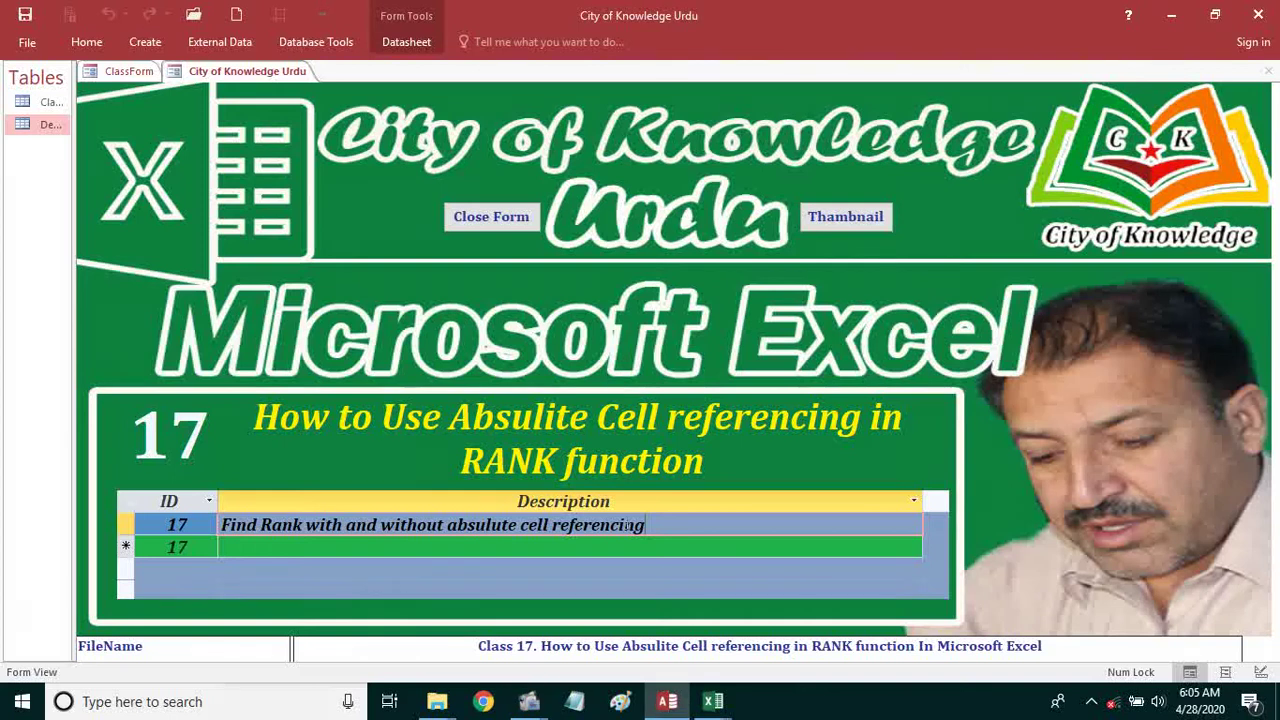
Dismiss the app install notification and highlight the word RANK in the lesson title.
click(677, 552)
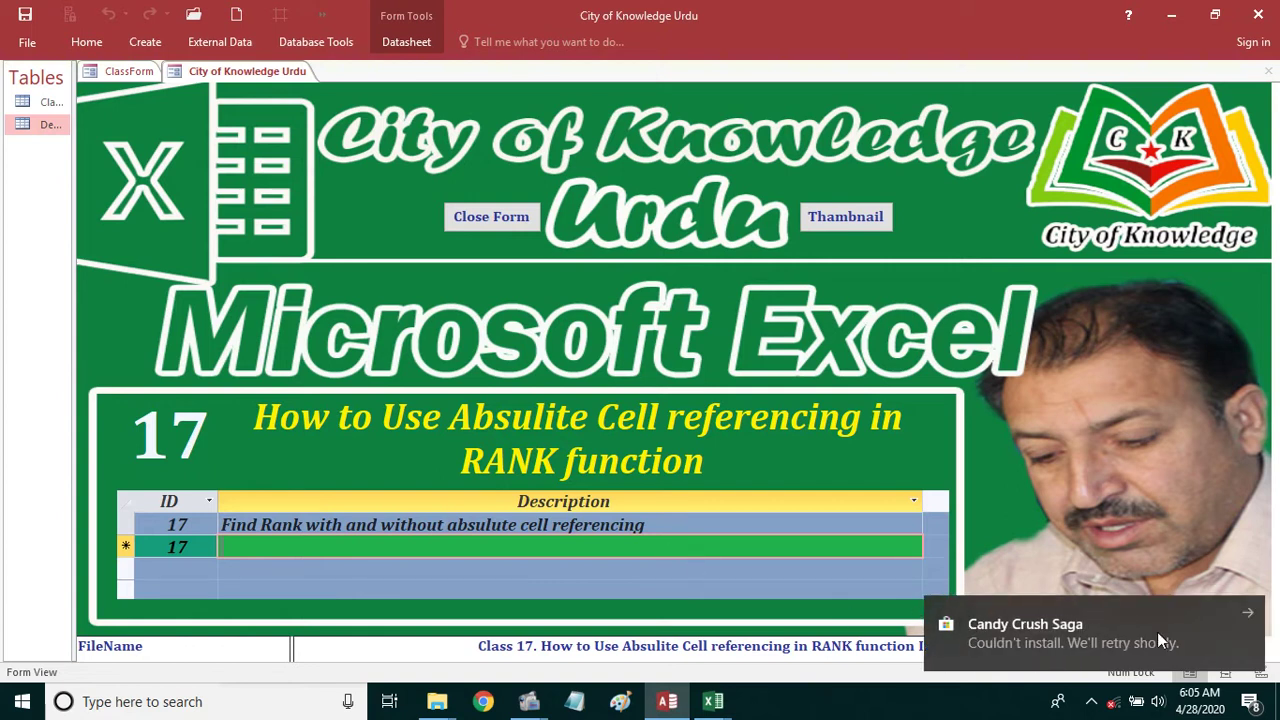
click(1249, 611)
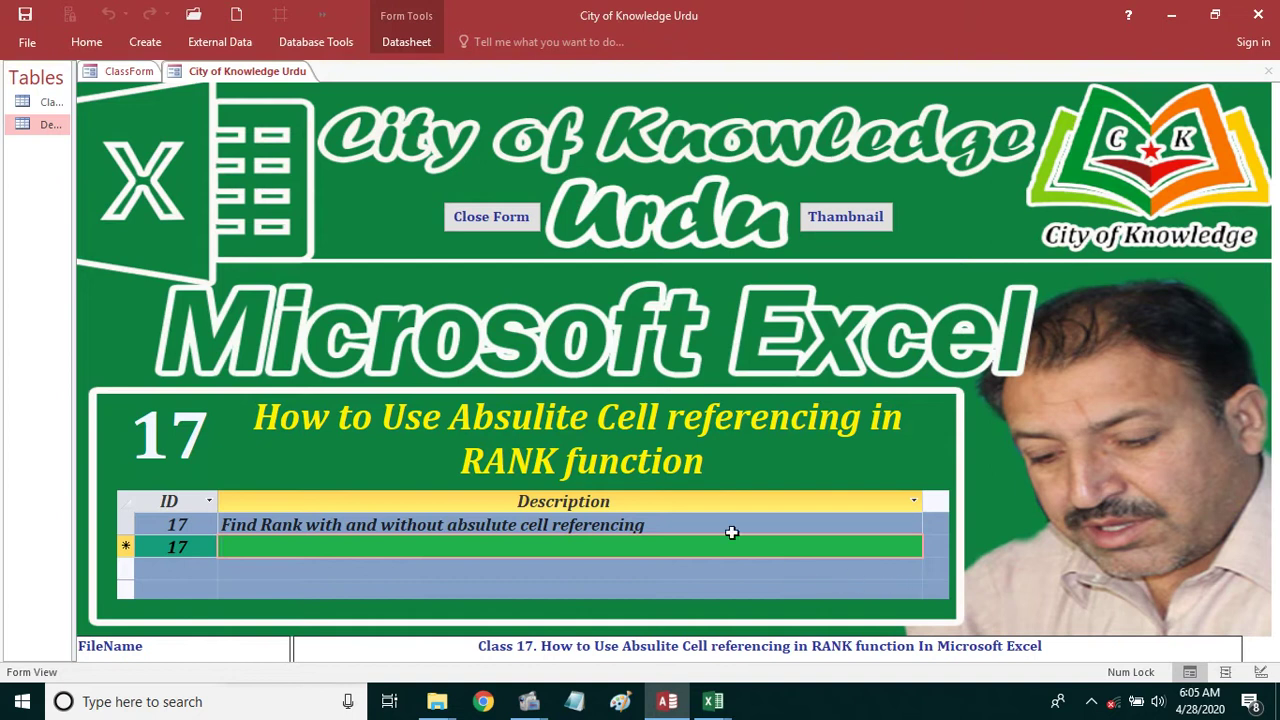
click(673, 526)
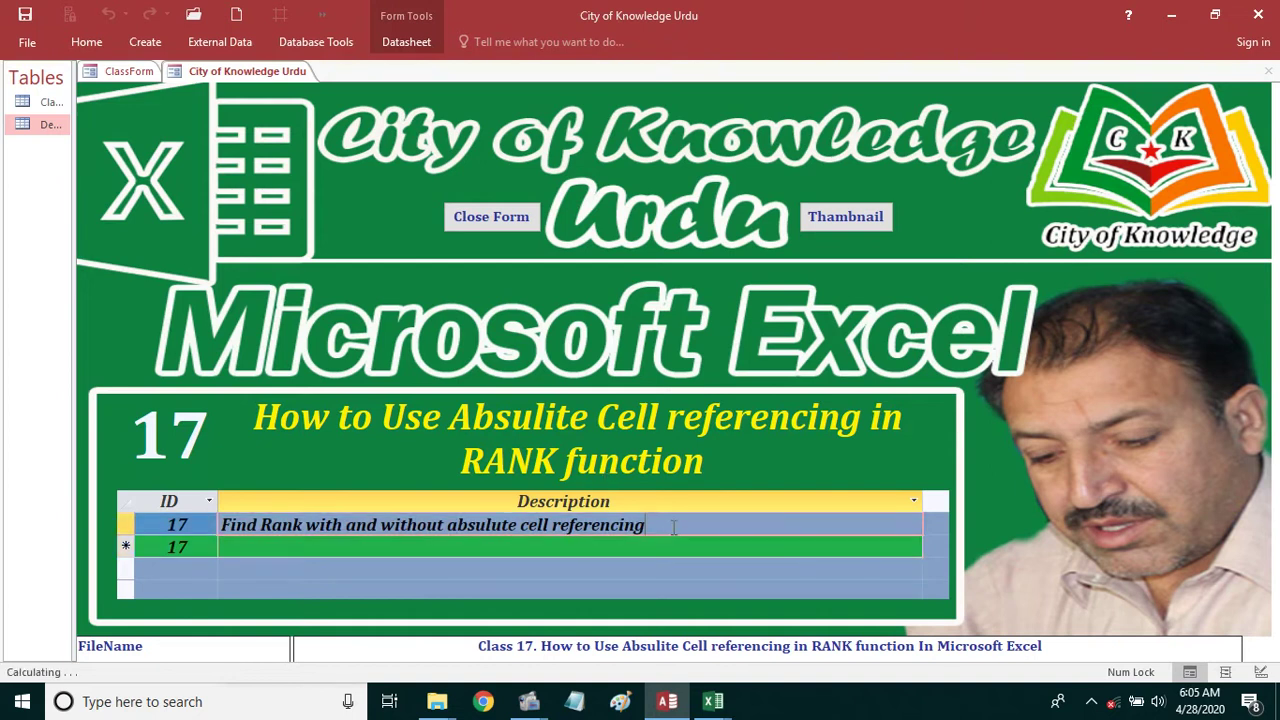
click(551, 455)
drag(555, 458, 460, 460)
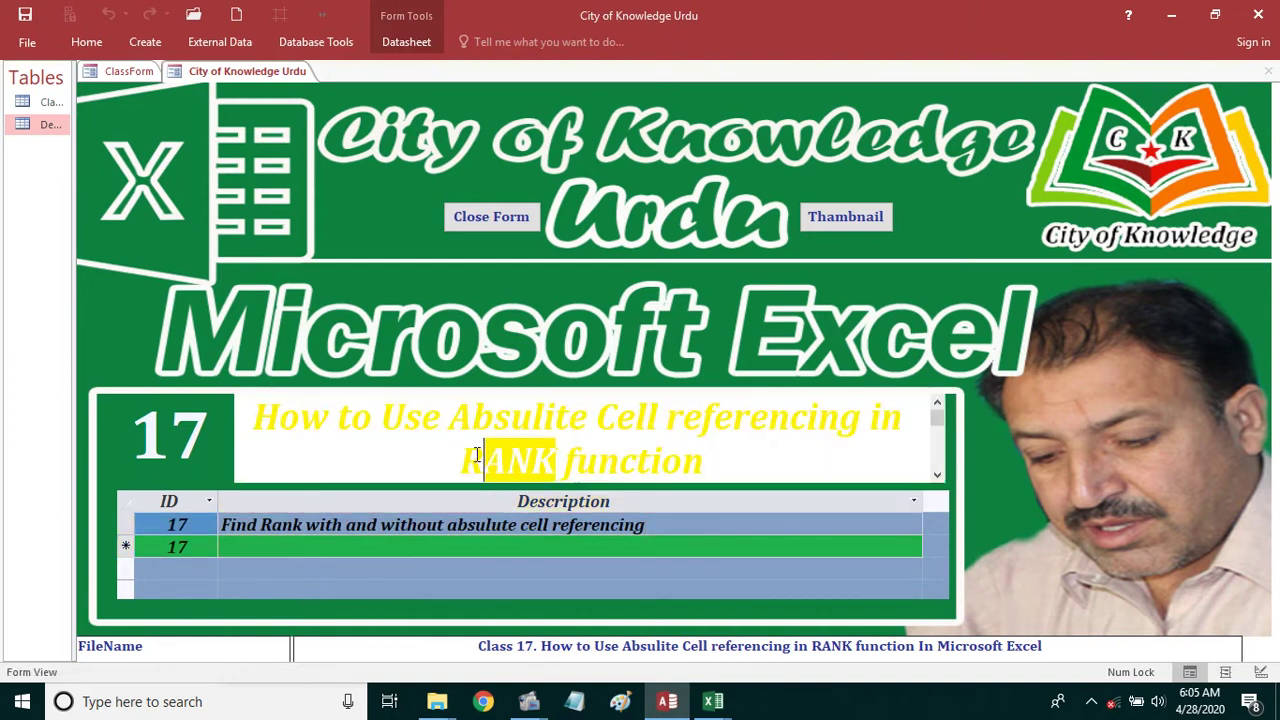
click(487, 524)
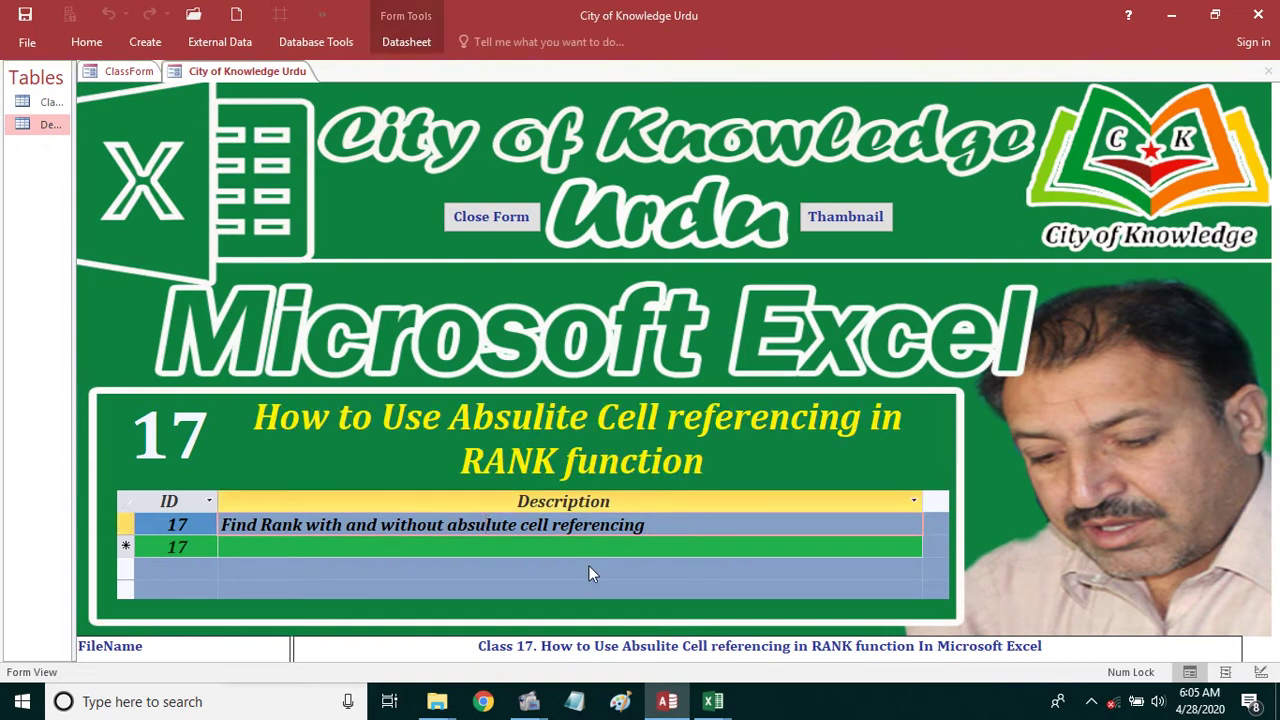
Switch to the result workbook and clear the existing RANK values in P5:P37.
click(722, 704)
click(774, 627)
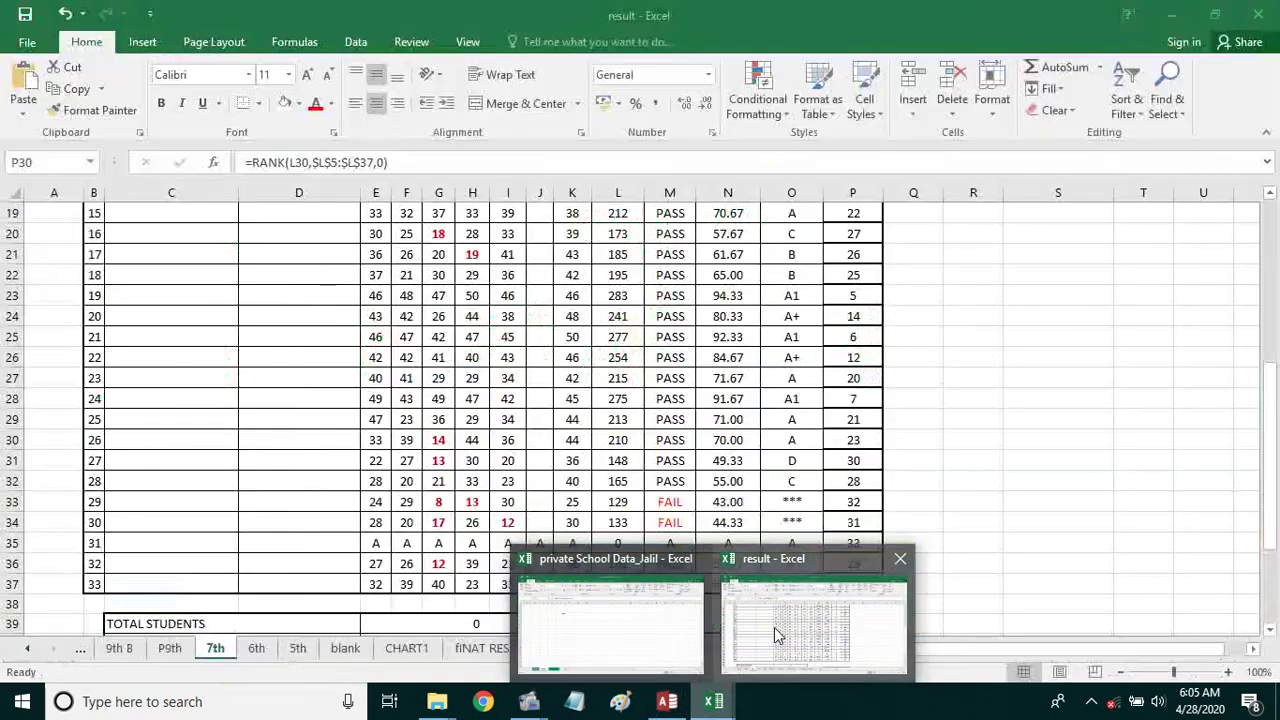
drag(862, 584, 863, 191)
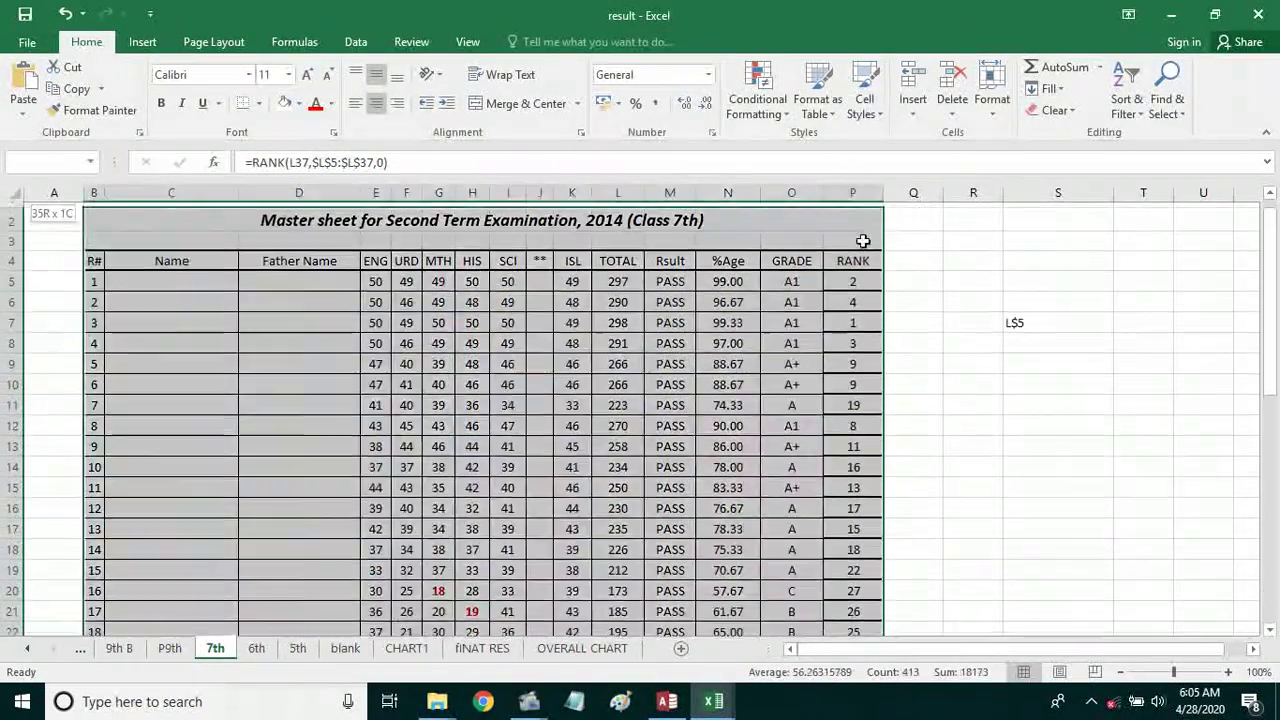
drag(863, 191, 862, 305)
key(Delete)
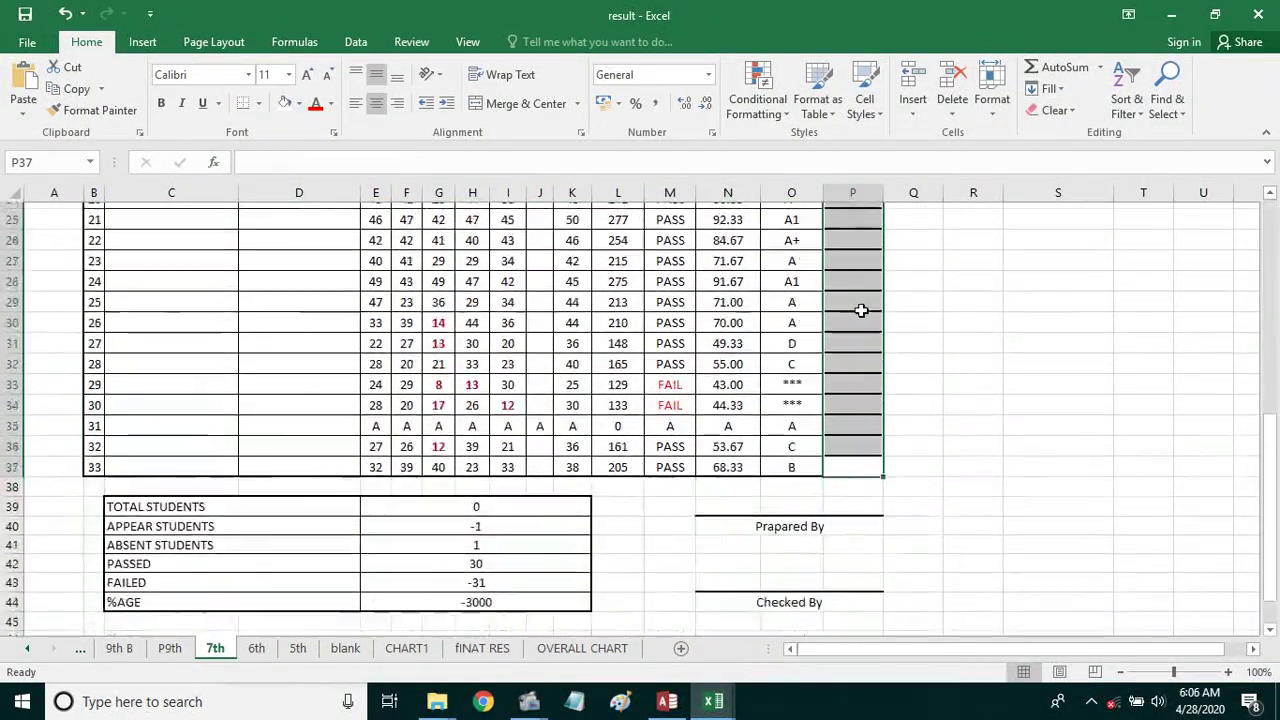
Clear the stray L$5 note from cell S7.
drag(858, 395, 849, 363)
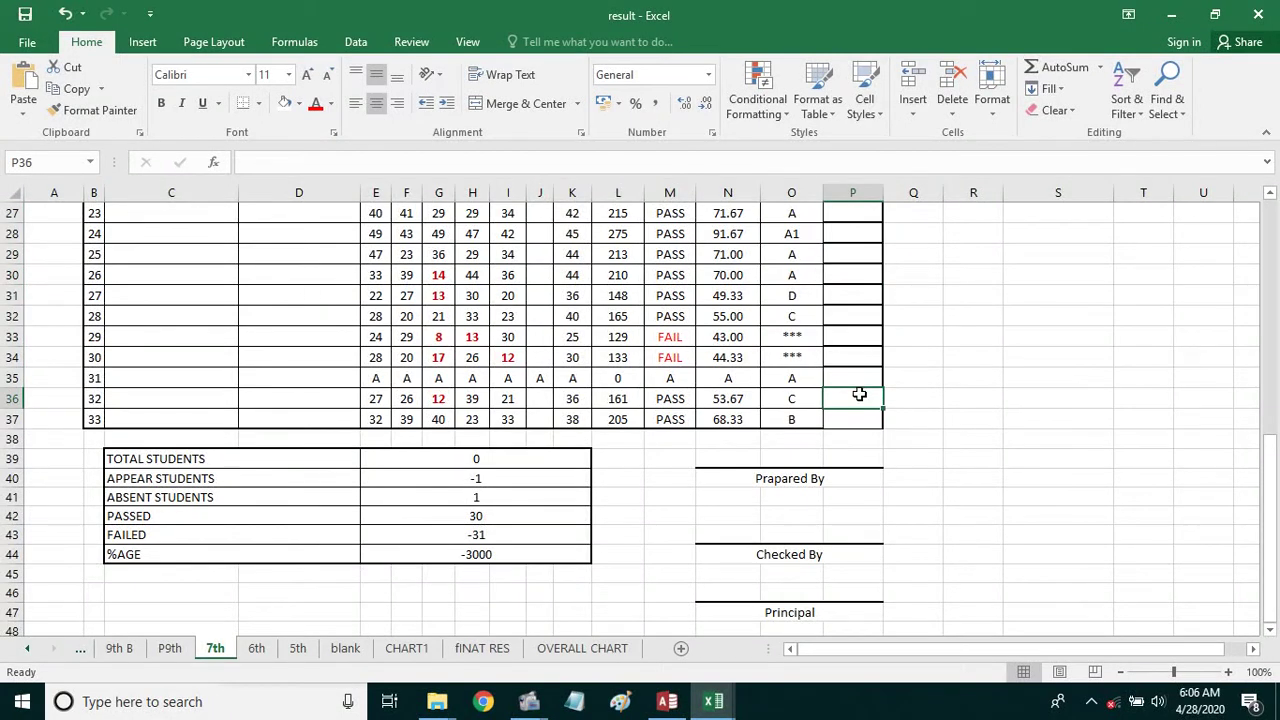
scroll(849, 363, up, 9)
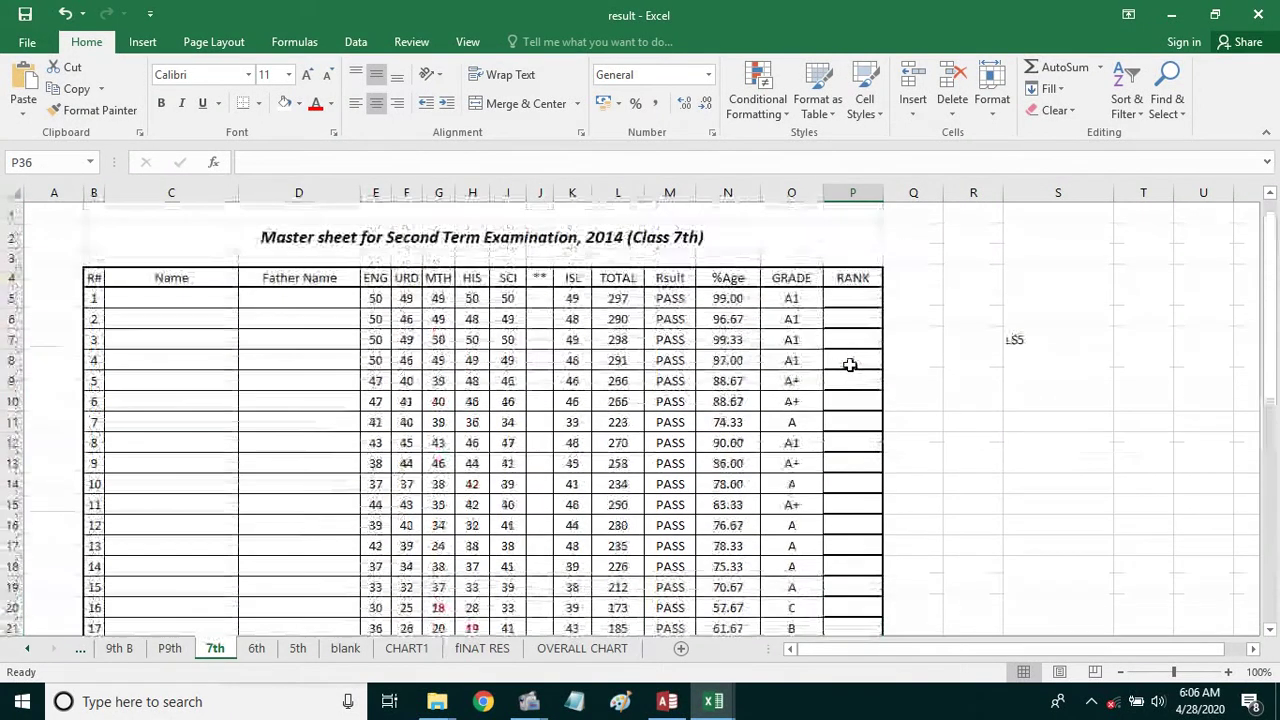
click(846, 297)
click(1032, 341)
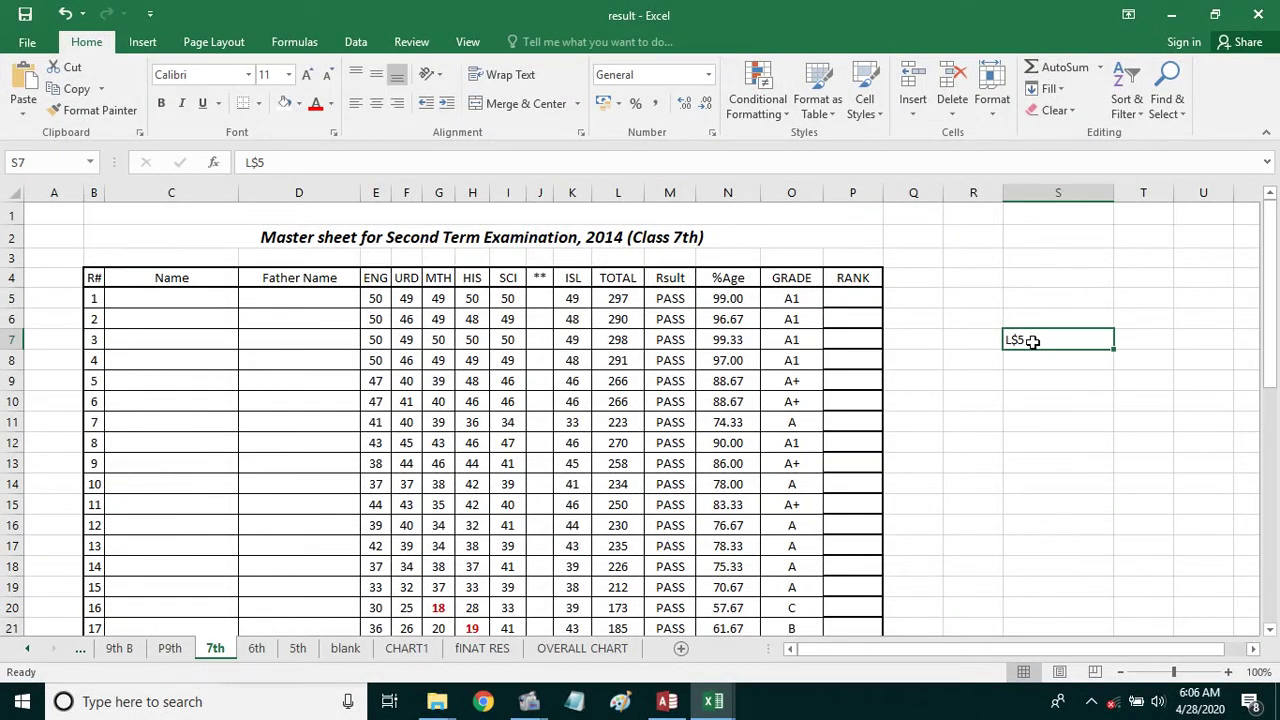
key(Delete)
click(846, 298)
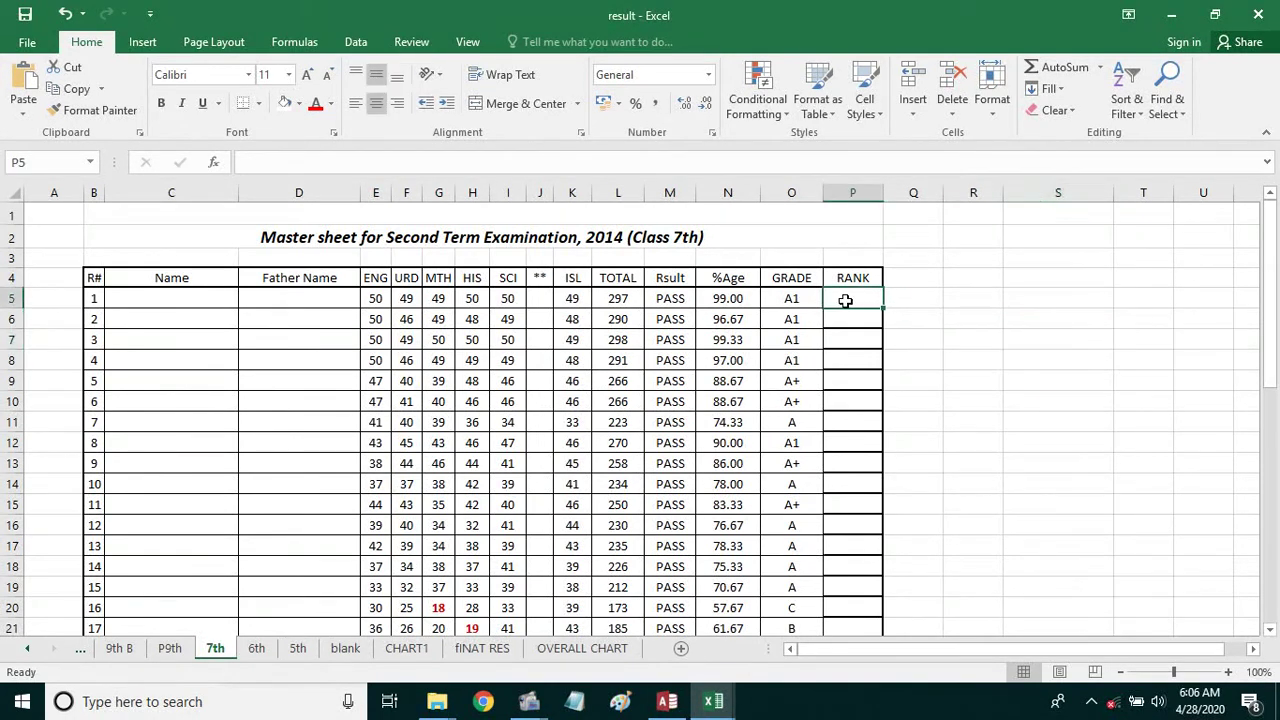
click(737, 299)
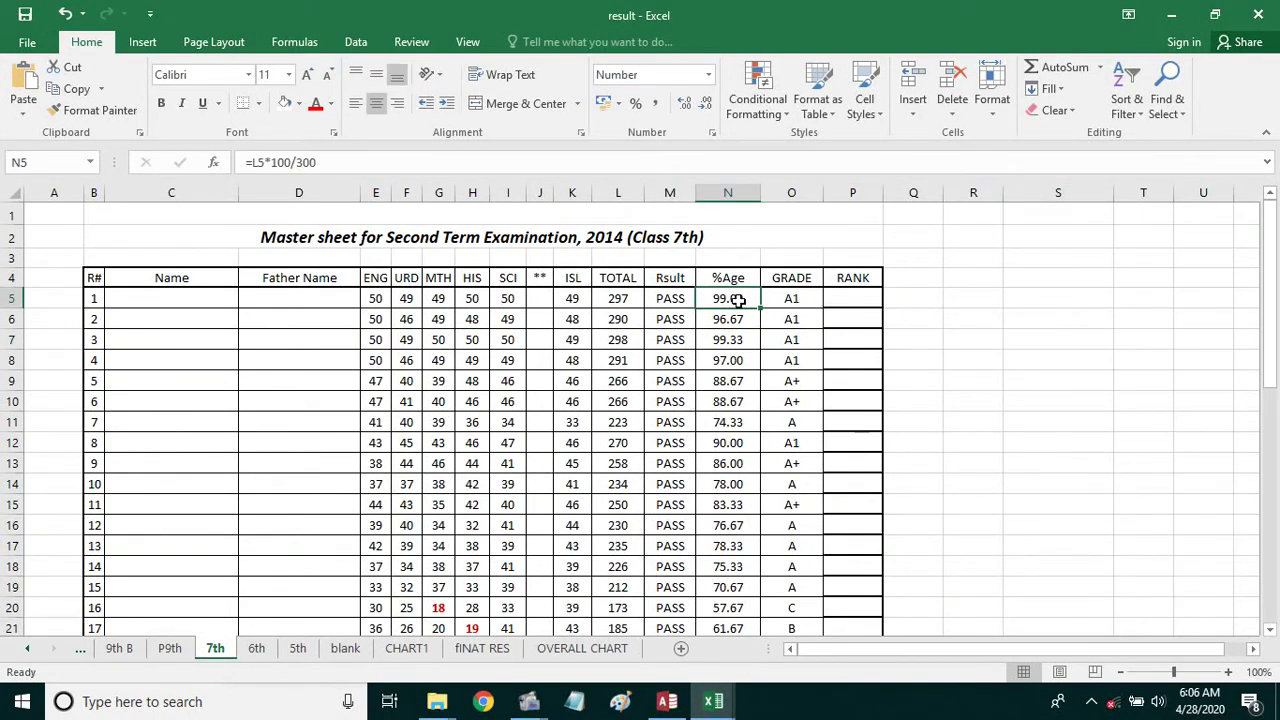
click(857, 296)
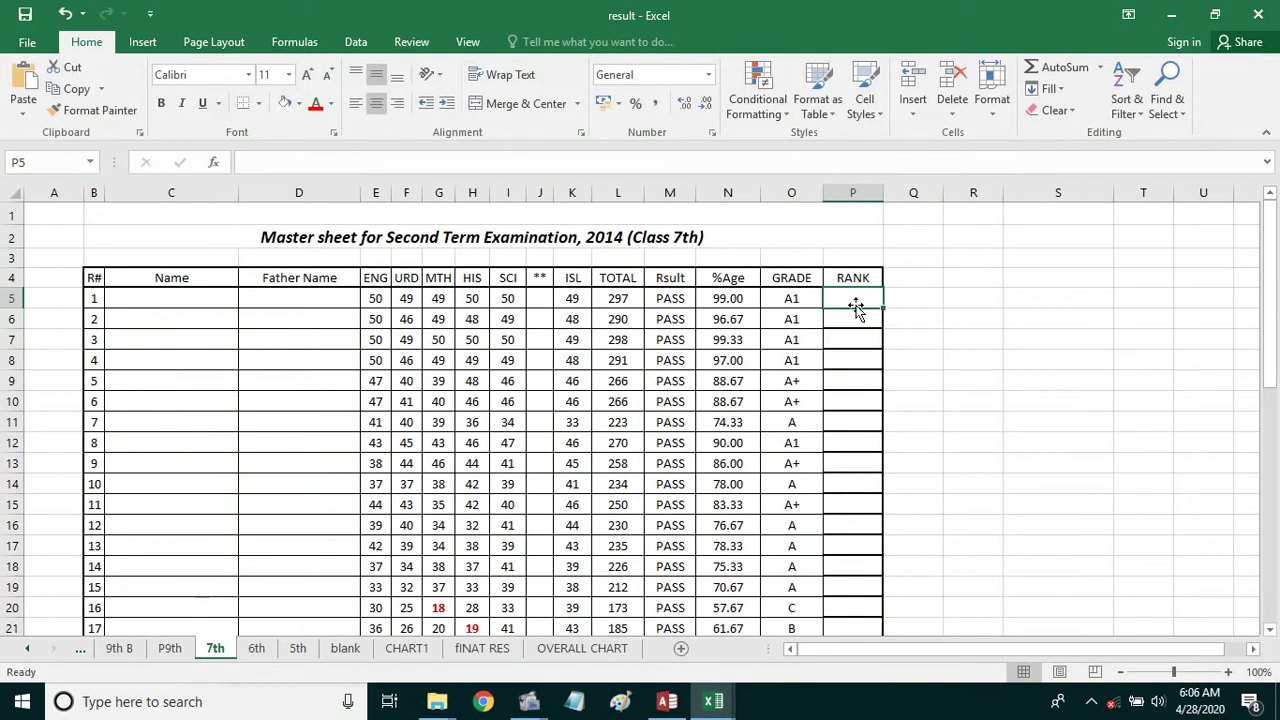
click(896, 296)
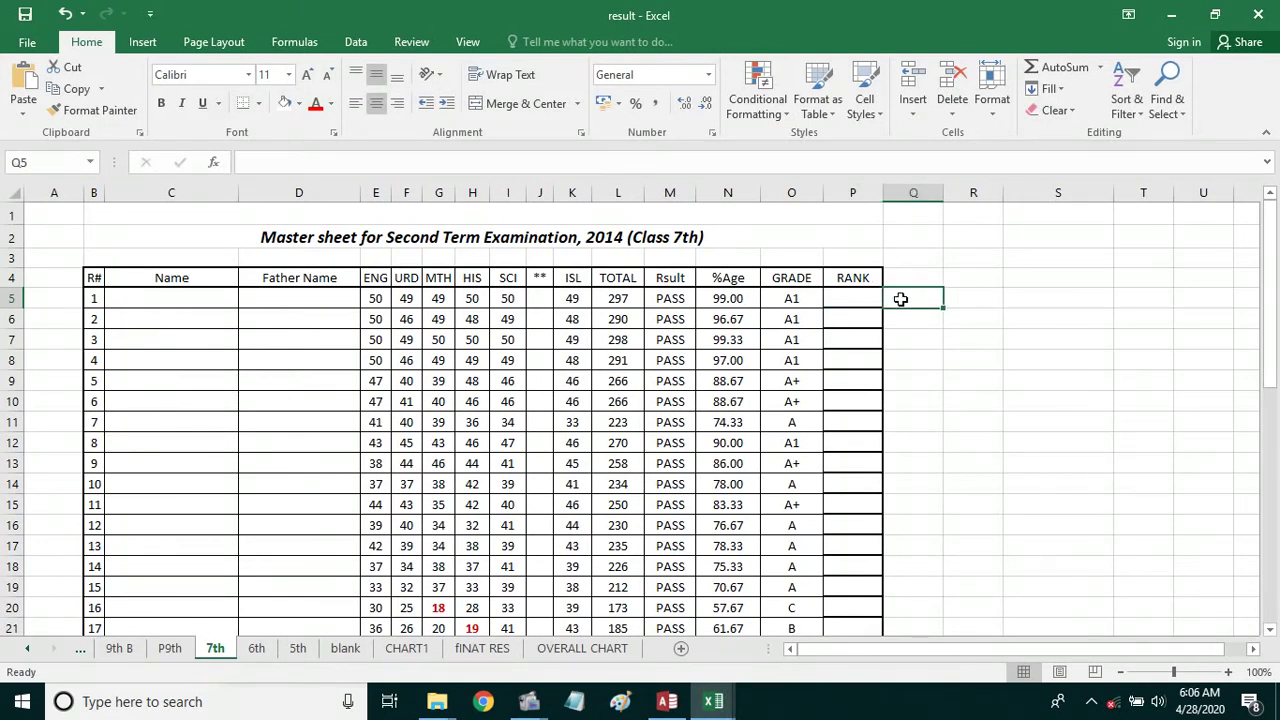
click(842, 302)
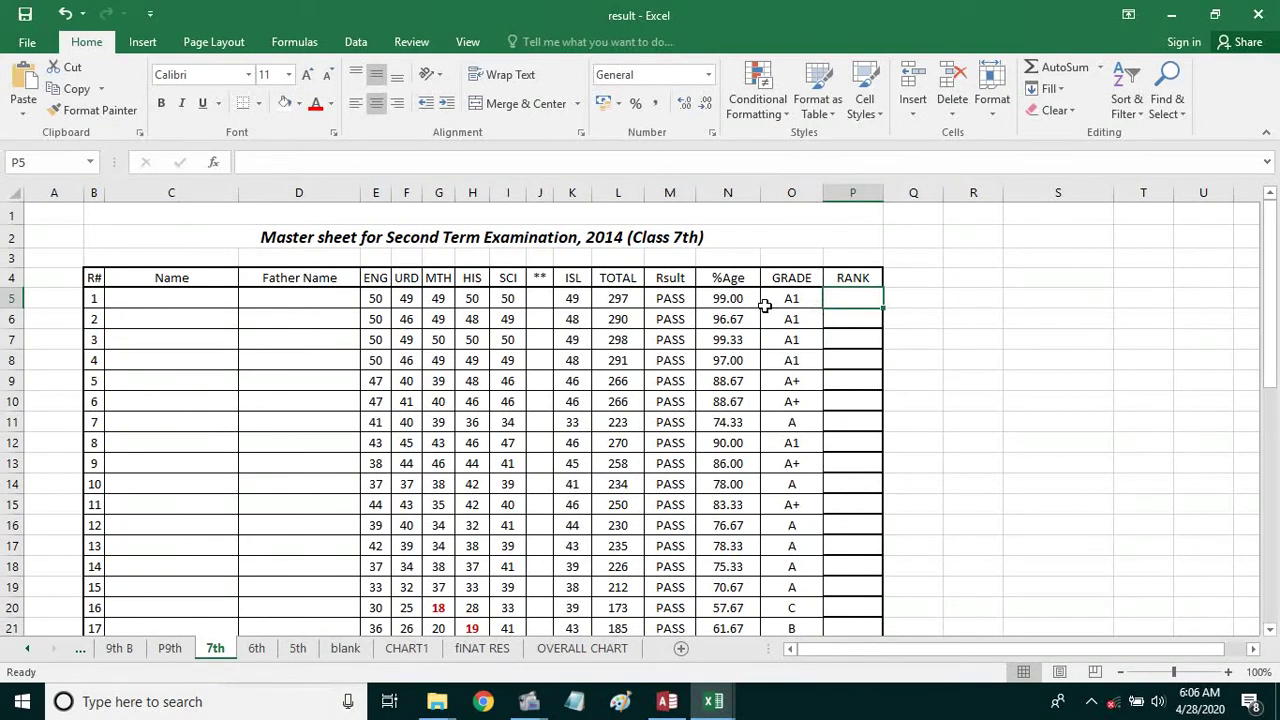
click(728, 298)
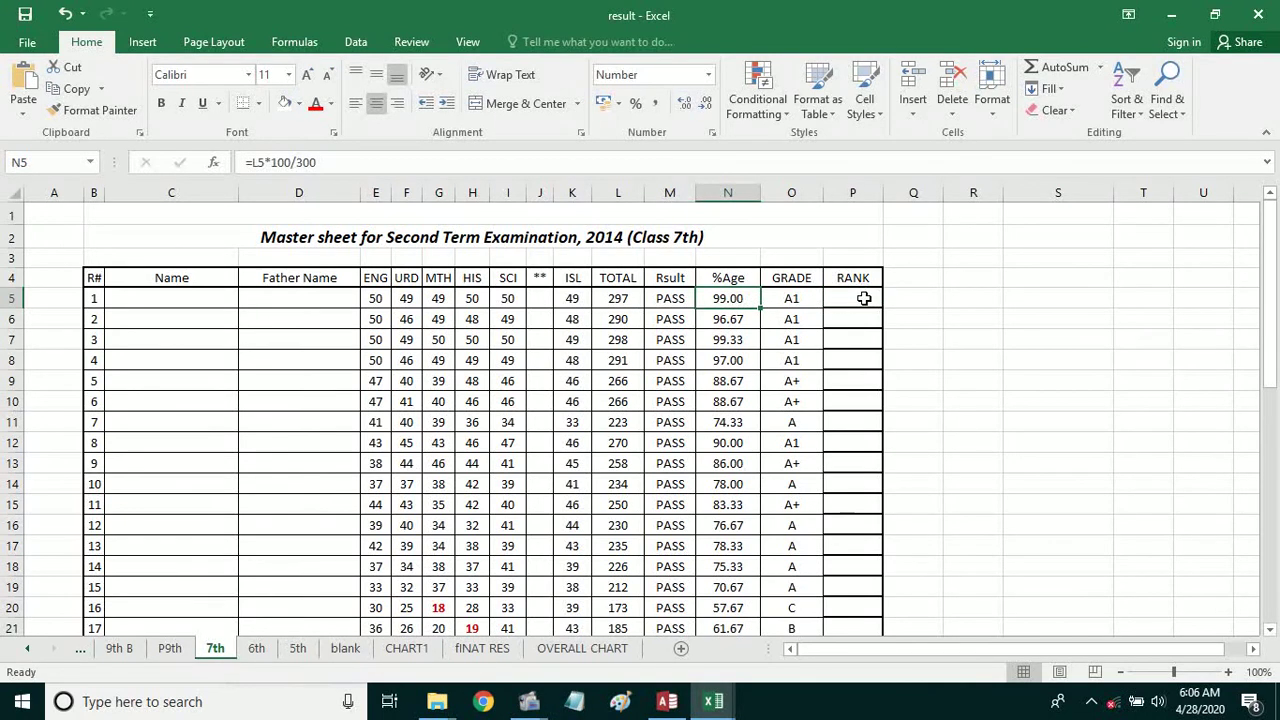
click(864, 298)
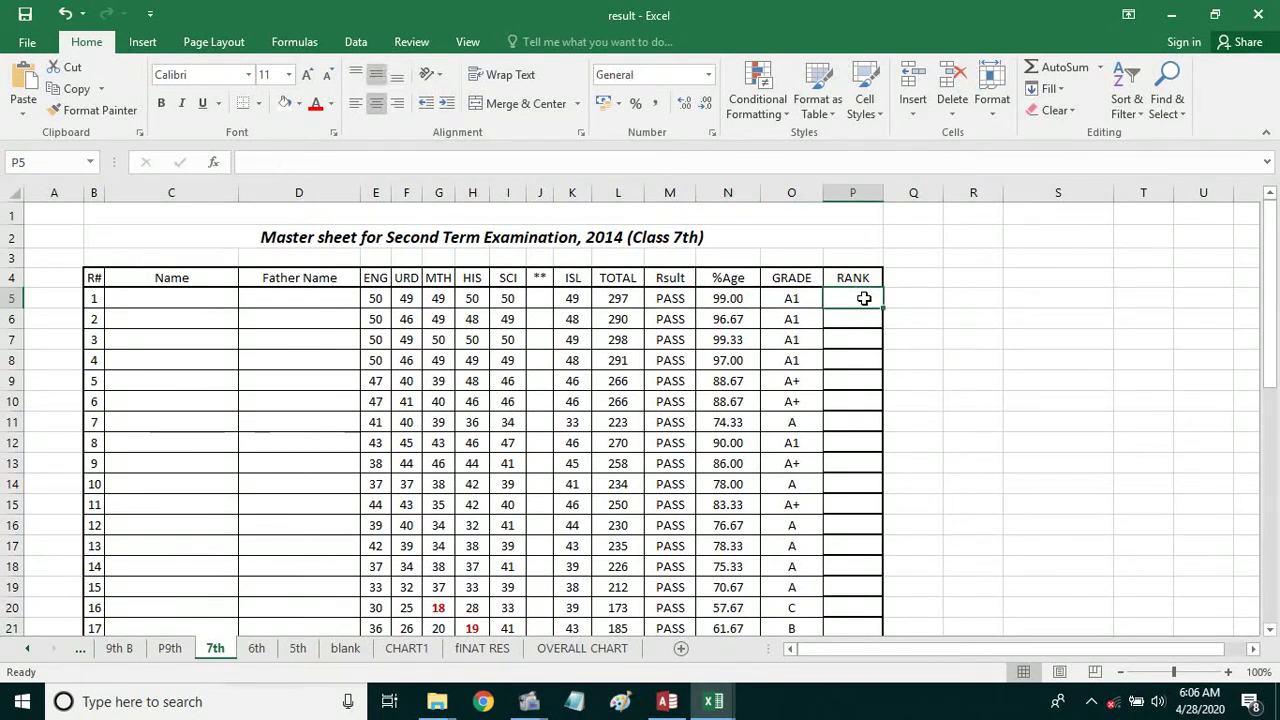
click(860, 445)
click(863, 463)
click(869, 505)
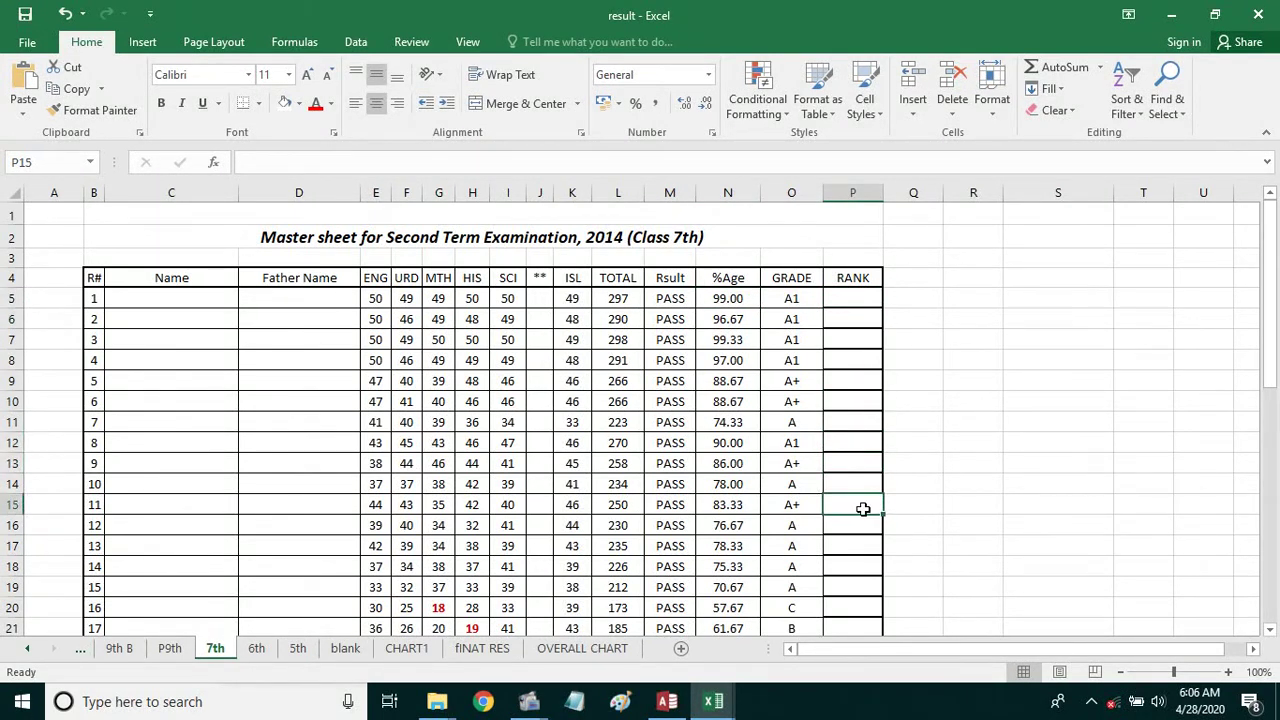
click(852, 302)
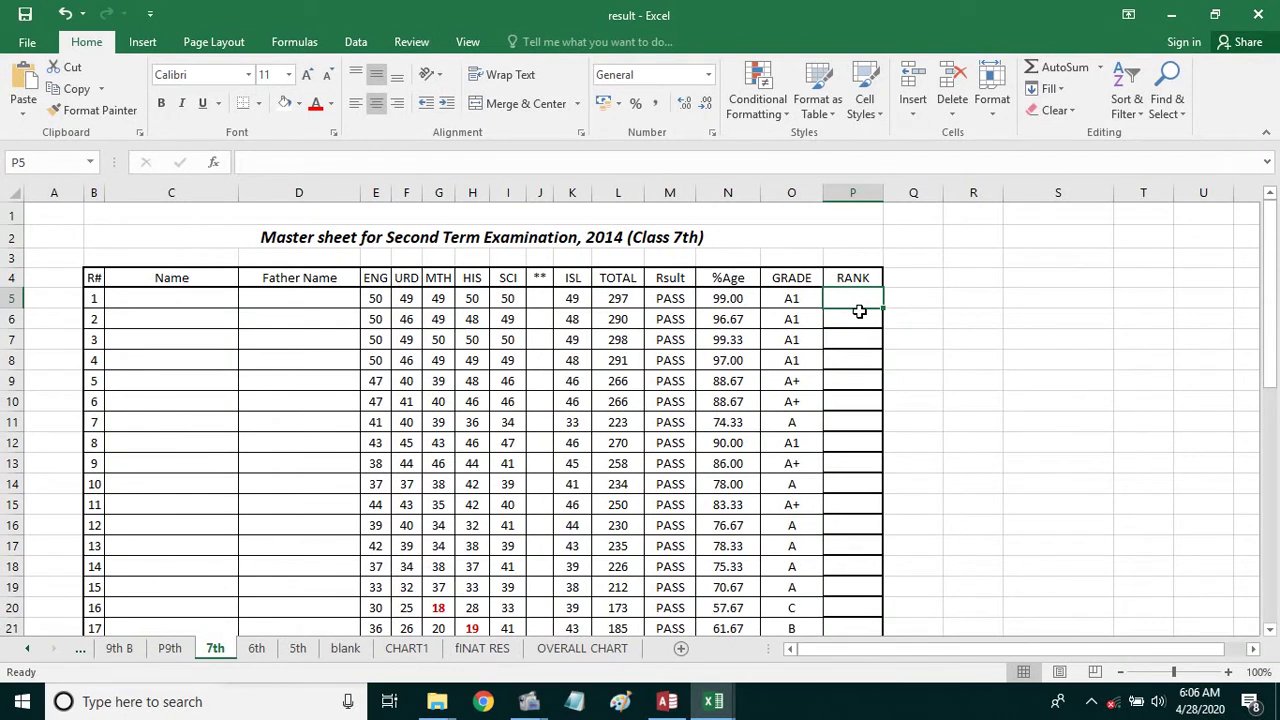
Start P5's formula as =Rank(N5, using the %Age value in N5 as the number.
text(=)
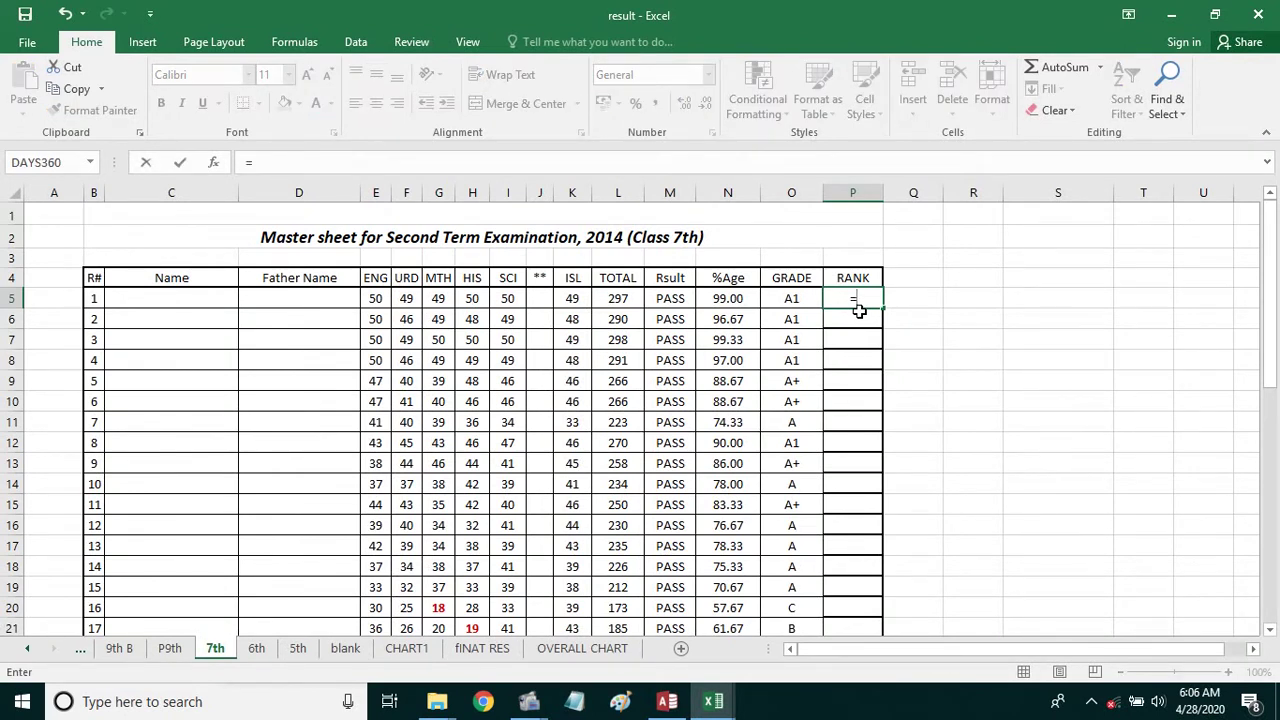
text(Rank)
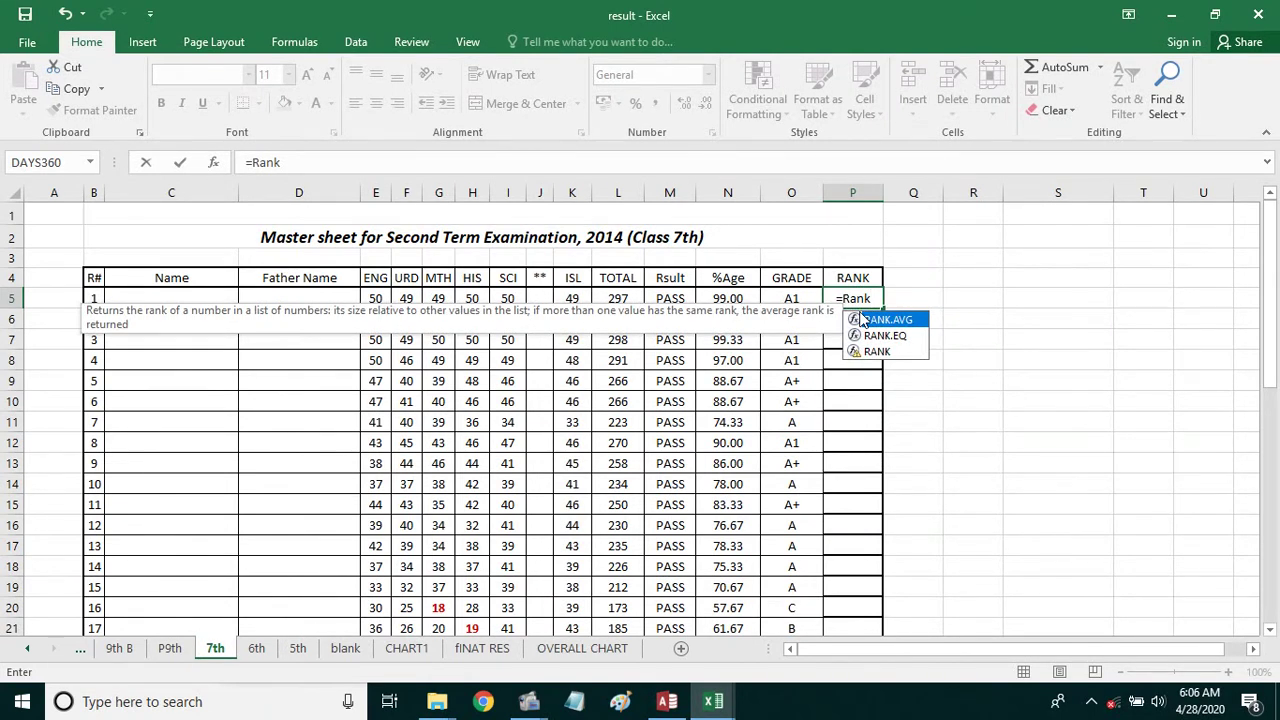
text(()
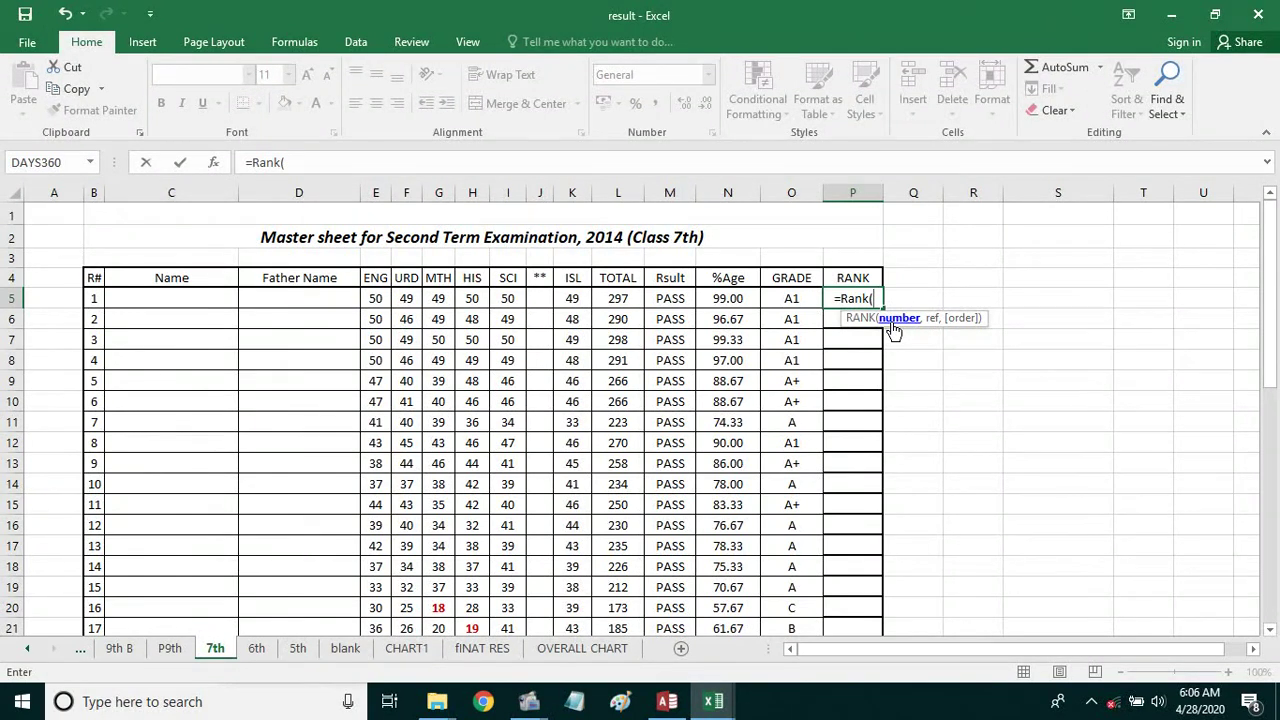
click(727, 302)
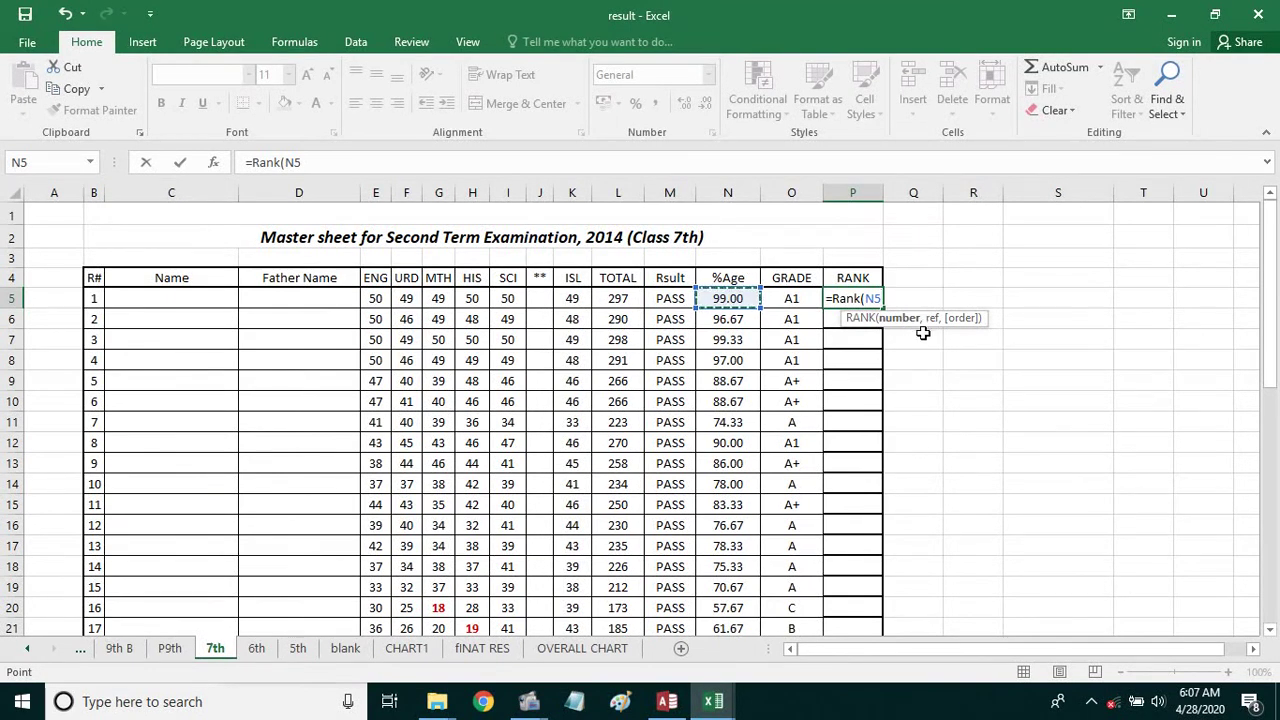
text(,)
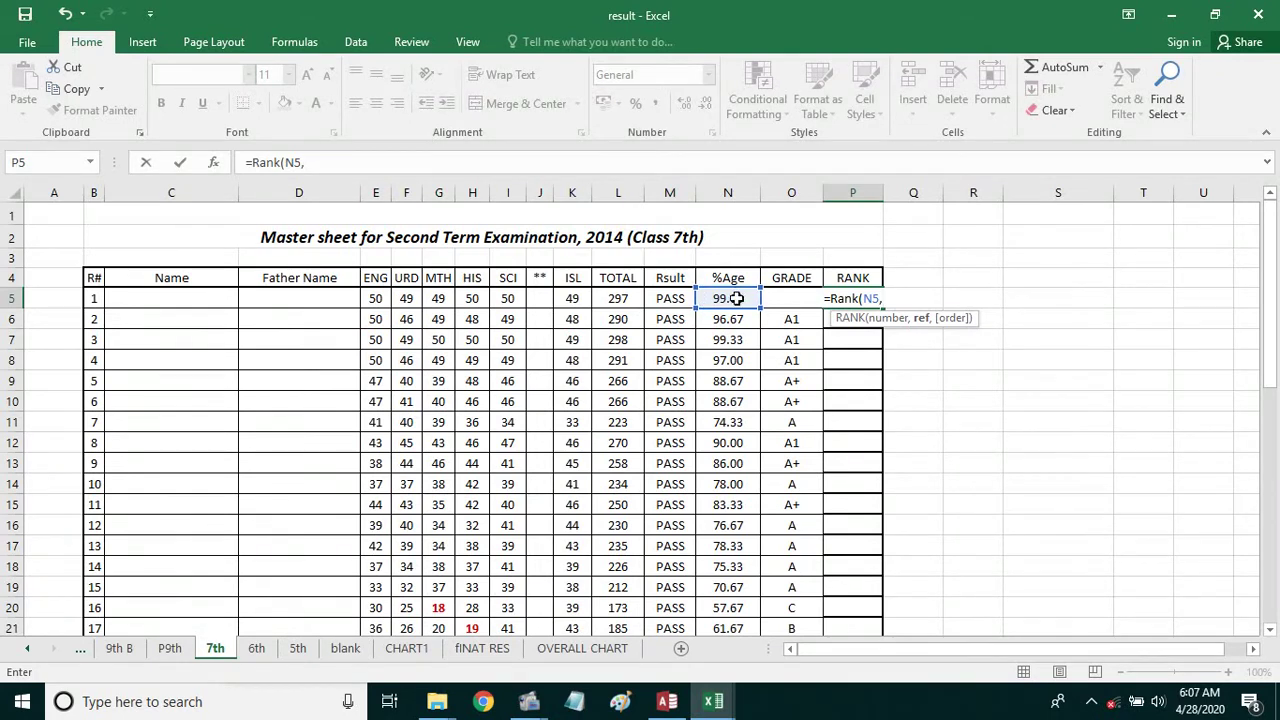
Finish P5's formula as =RANK(N5,N5:N37,0) and commit it.
drag(736, 298, 726, 650)
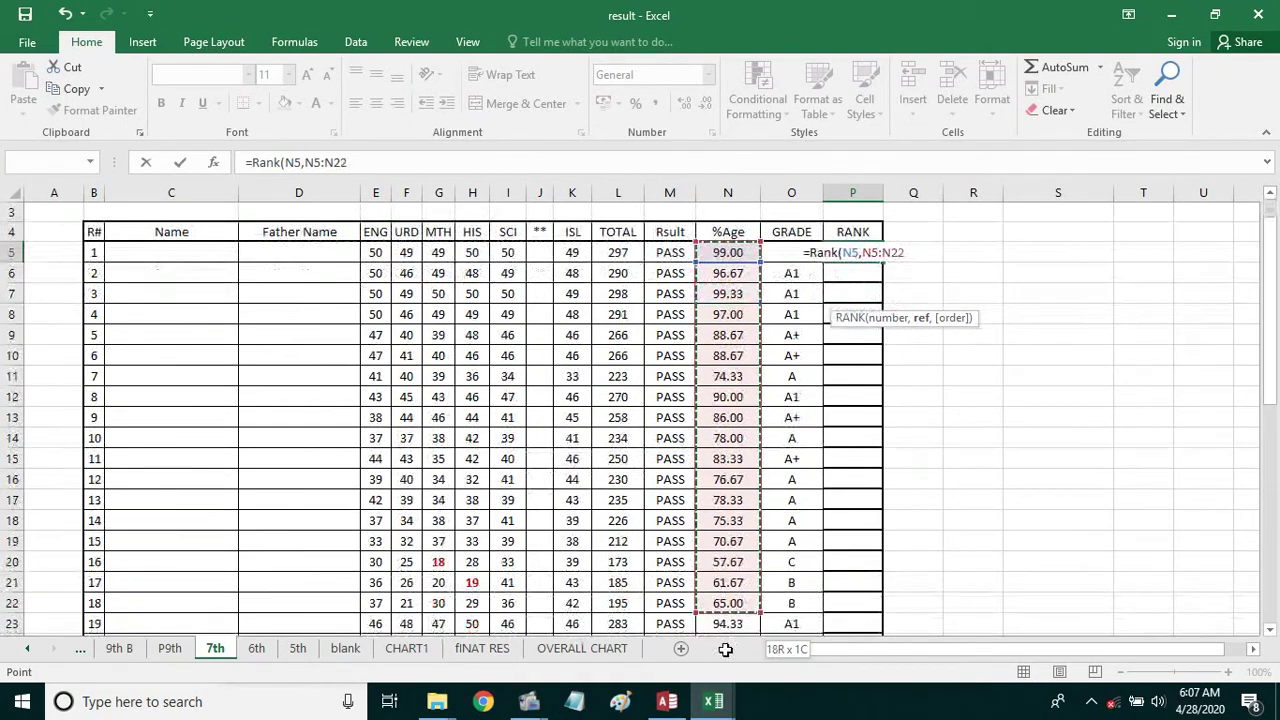
drag(726, 650, 720, 584)
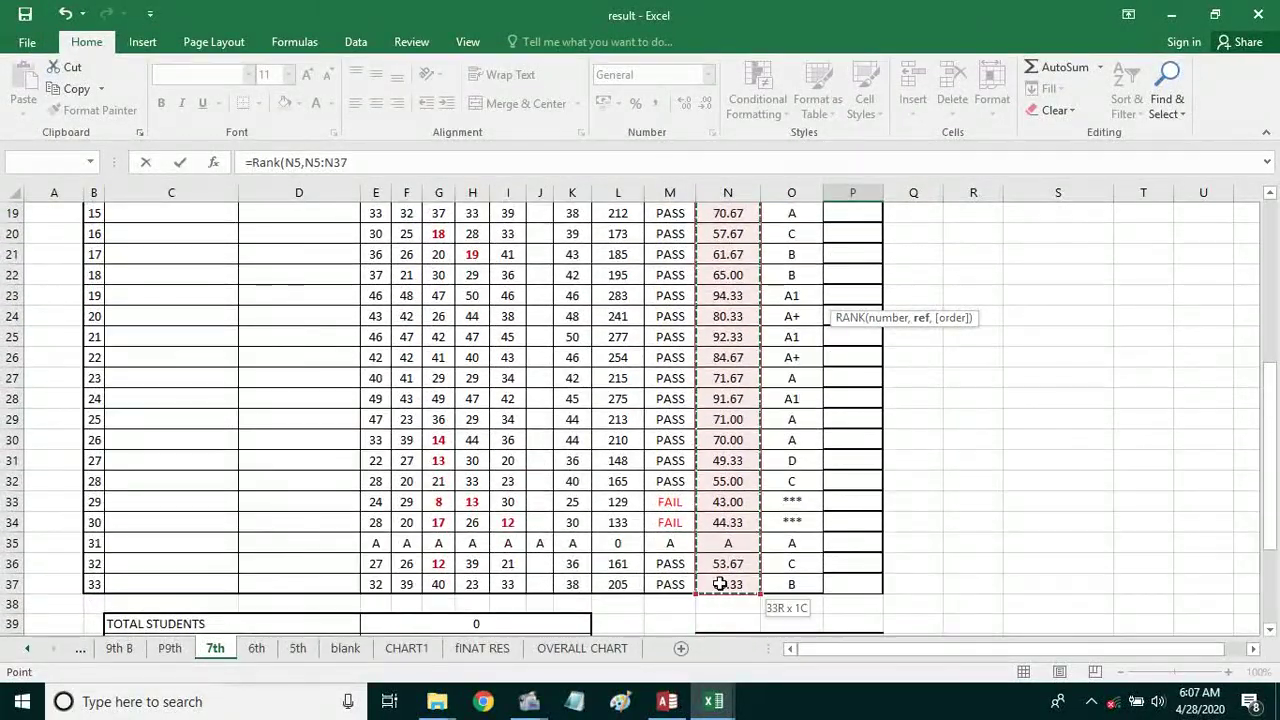
scroll(794, 466, up, 6)
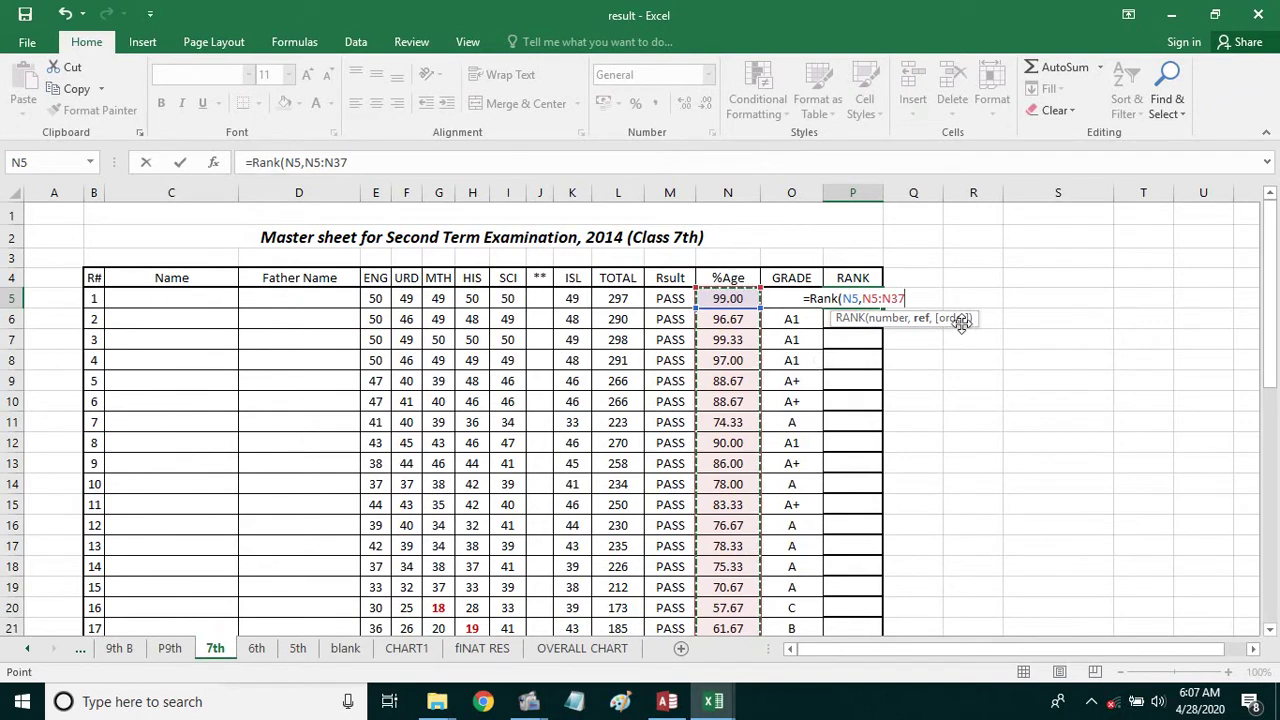
text(,)
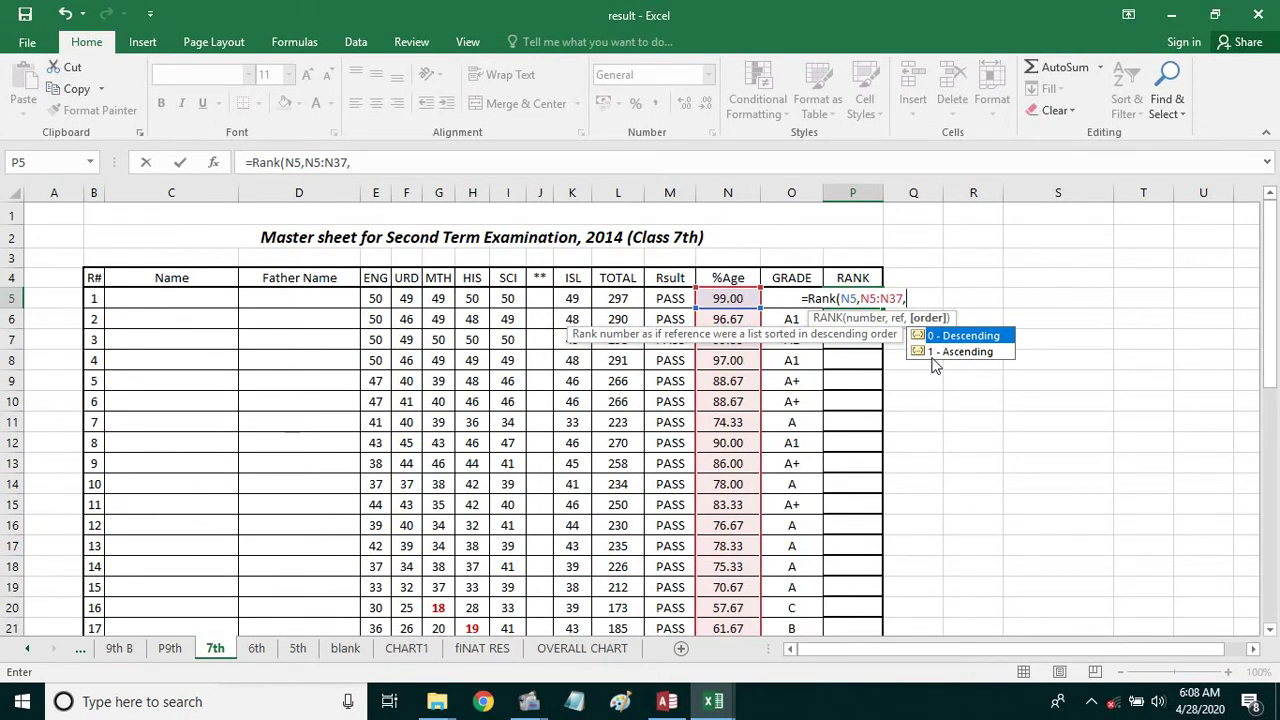
text(0)
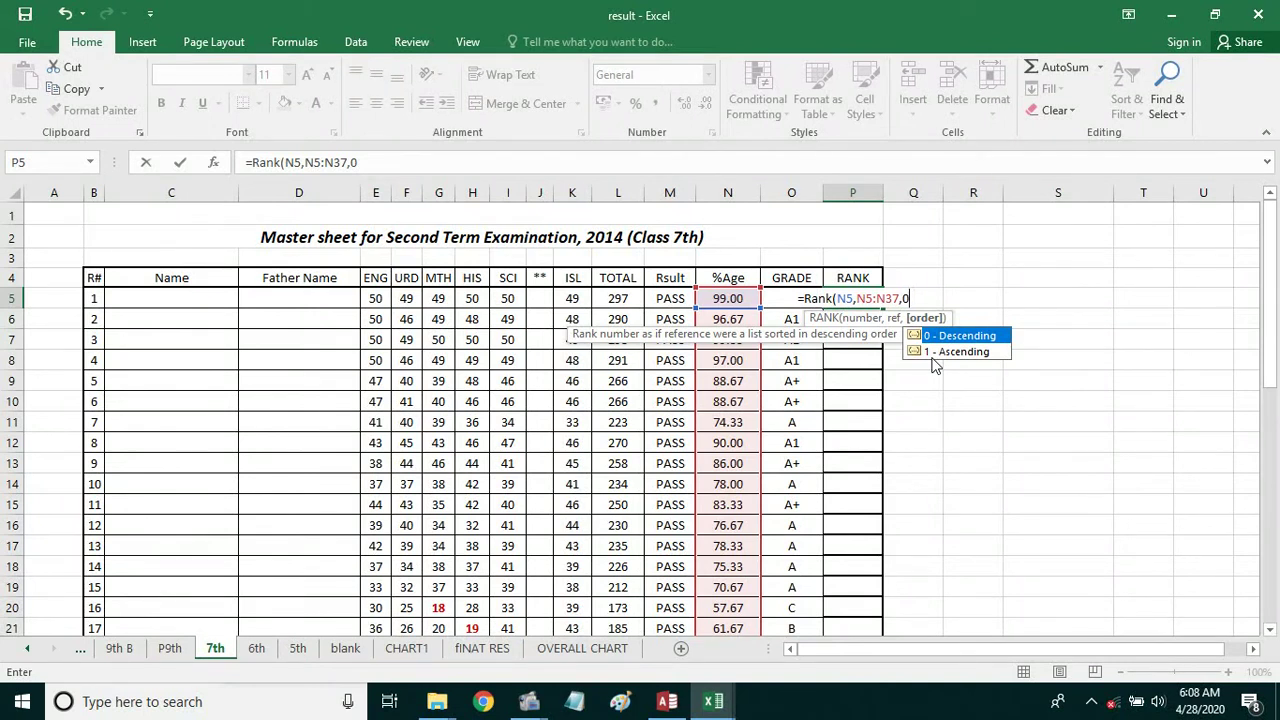
text())
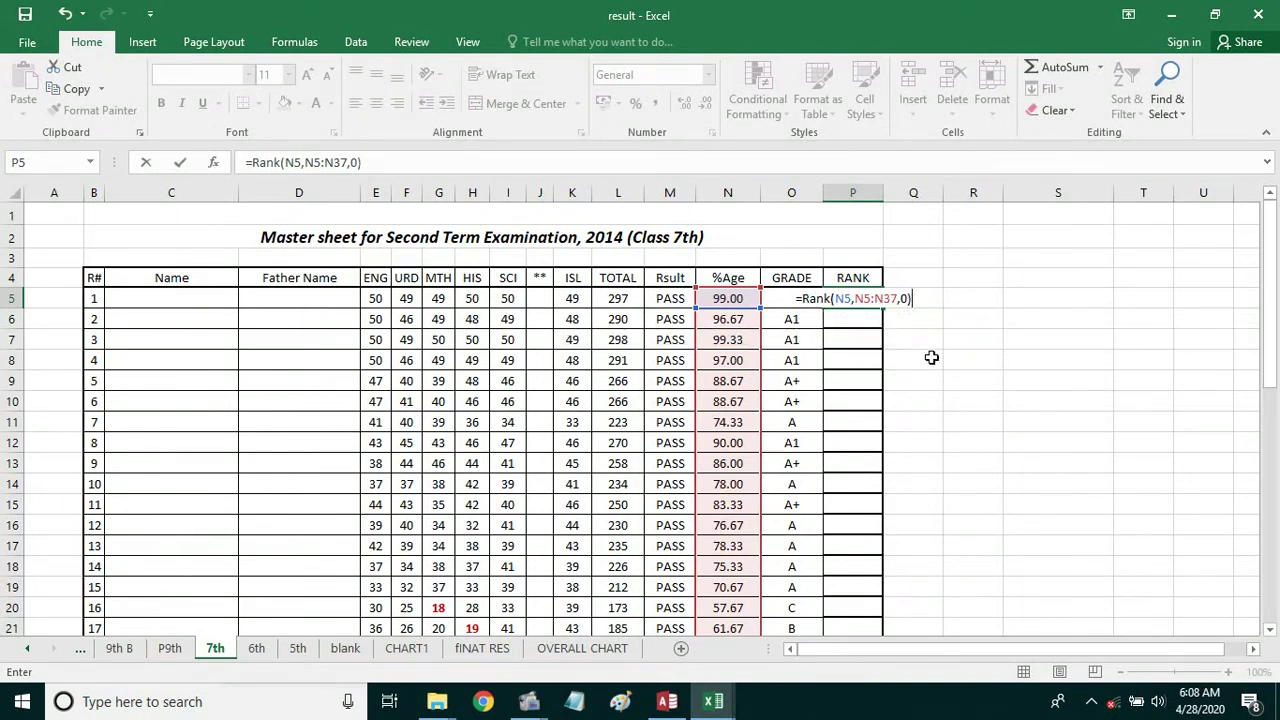
key(Return)
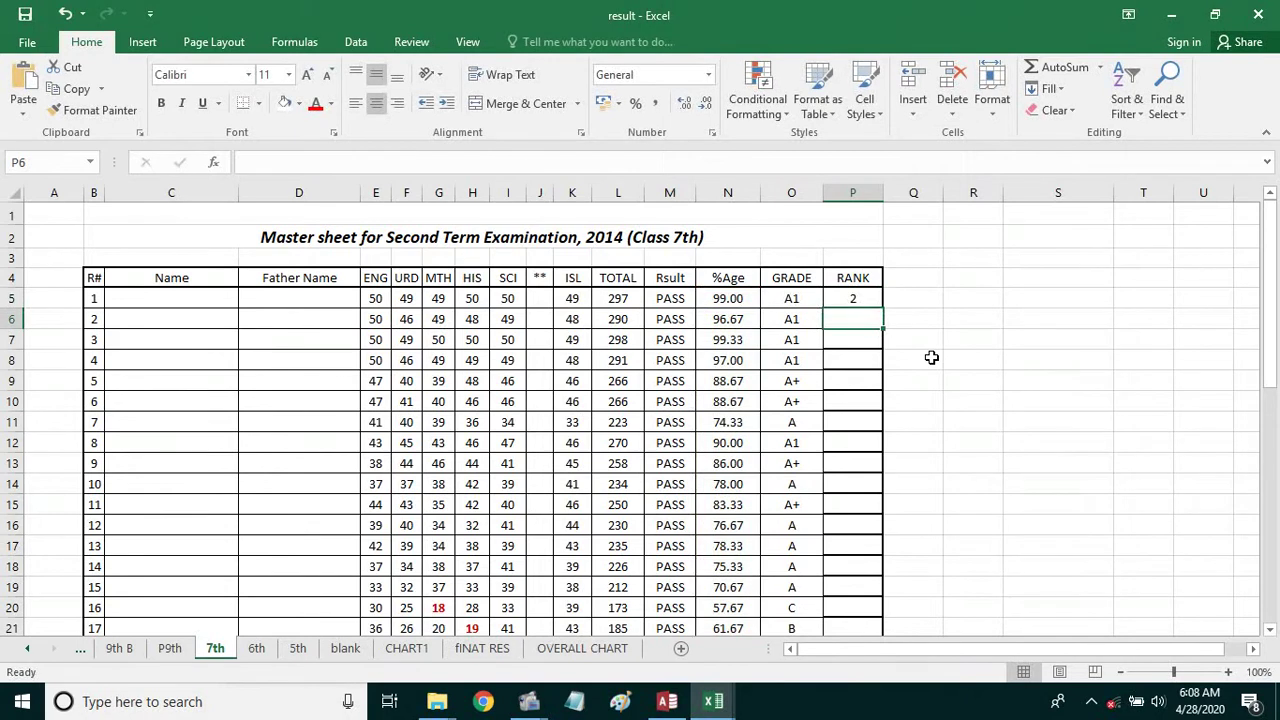
Copy P5's formula text from the formula bar and bring up a blank Notepad page.
click(860, 300)
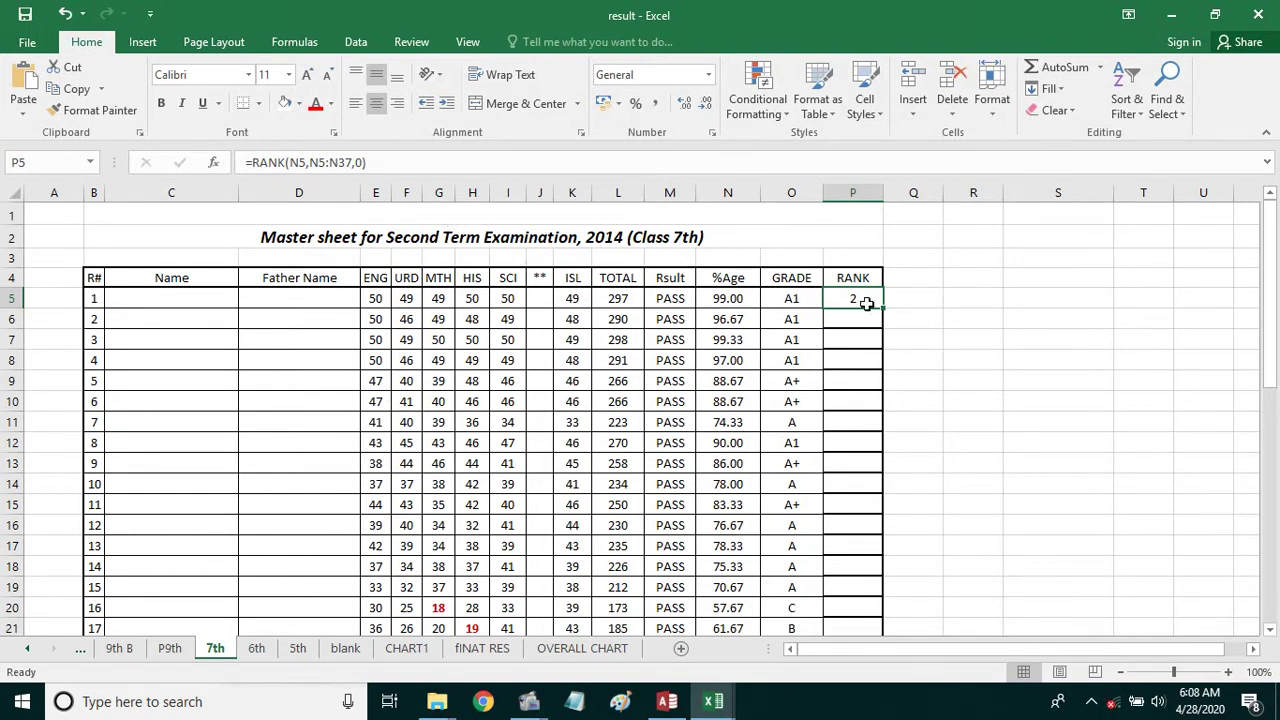
click(370, 162)
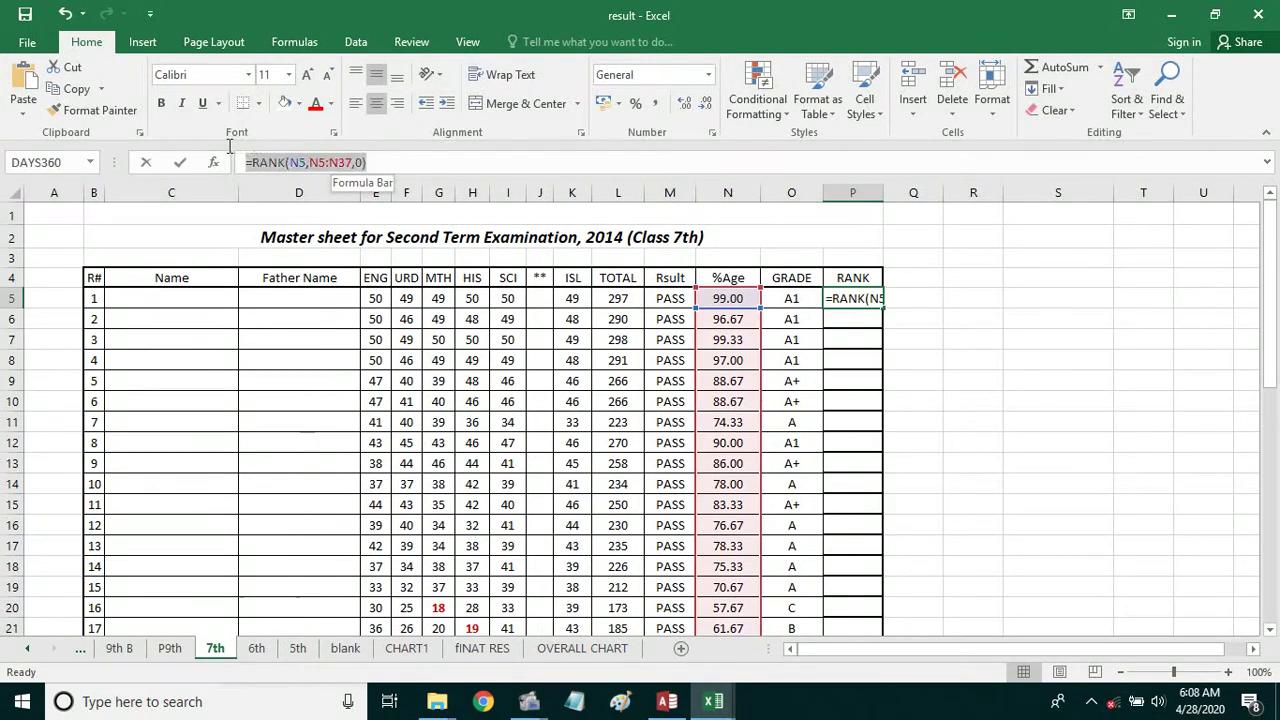
click(529, 701)
Paste the RANK formula into Notepad and highlight its N5 and N5:N37 references.
key(ctrl+v)
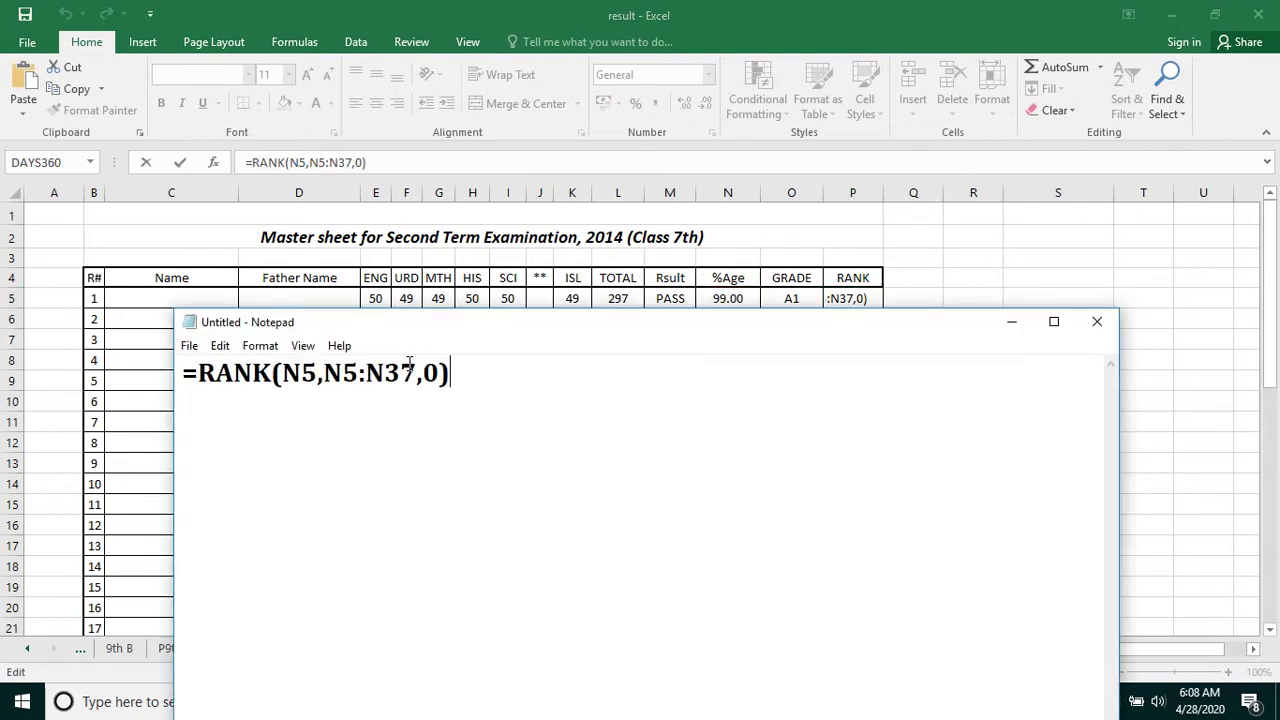
click(271, 374)
drag(271, 374, 198, 374)
drag(318, 373, 282, 373)
drag(323, 373, 416, 373)
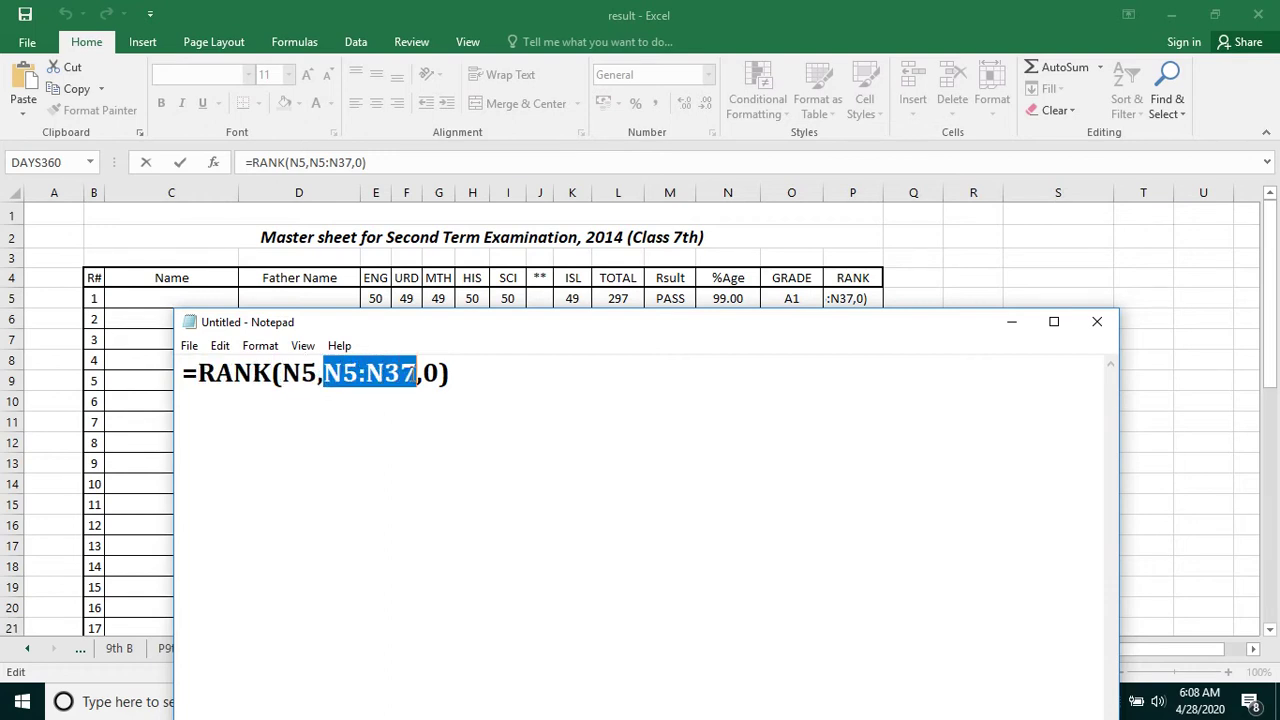
click(459, 375)
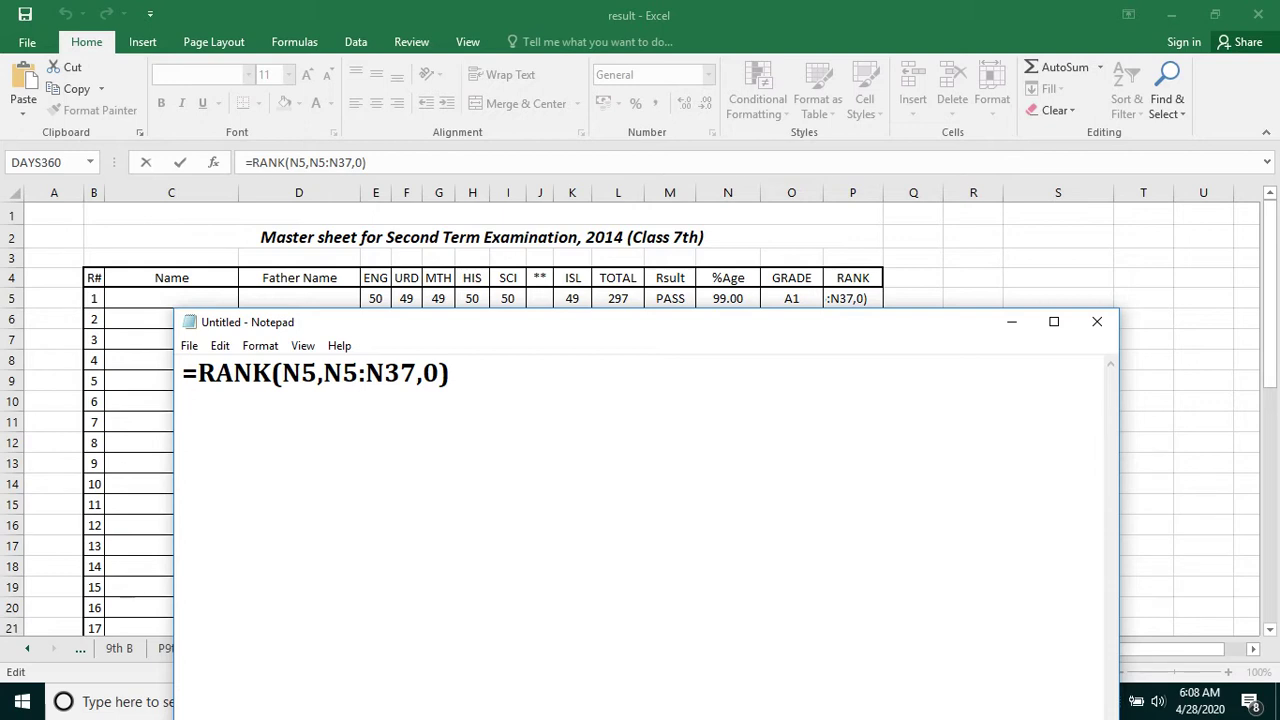
Add the line =Rank(n6,n6:nn38,0) and compare its range against N5:N37.
key(Return)
text(=R)
text(ank()
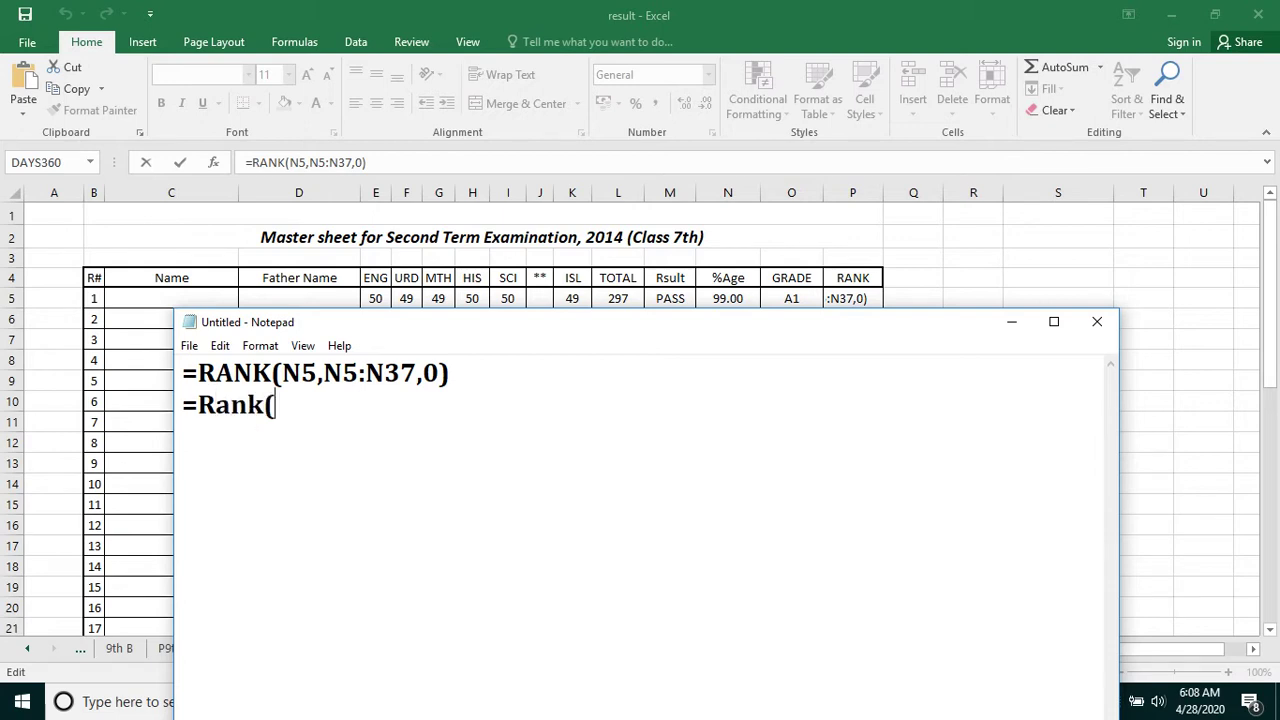
text(n6,)
text(n)
text(6:)
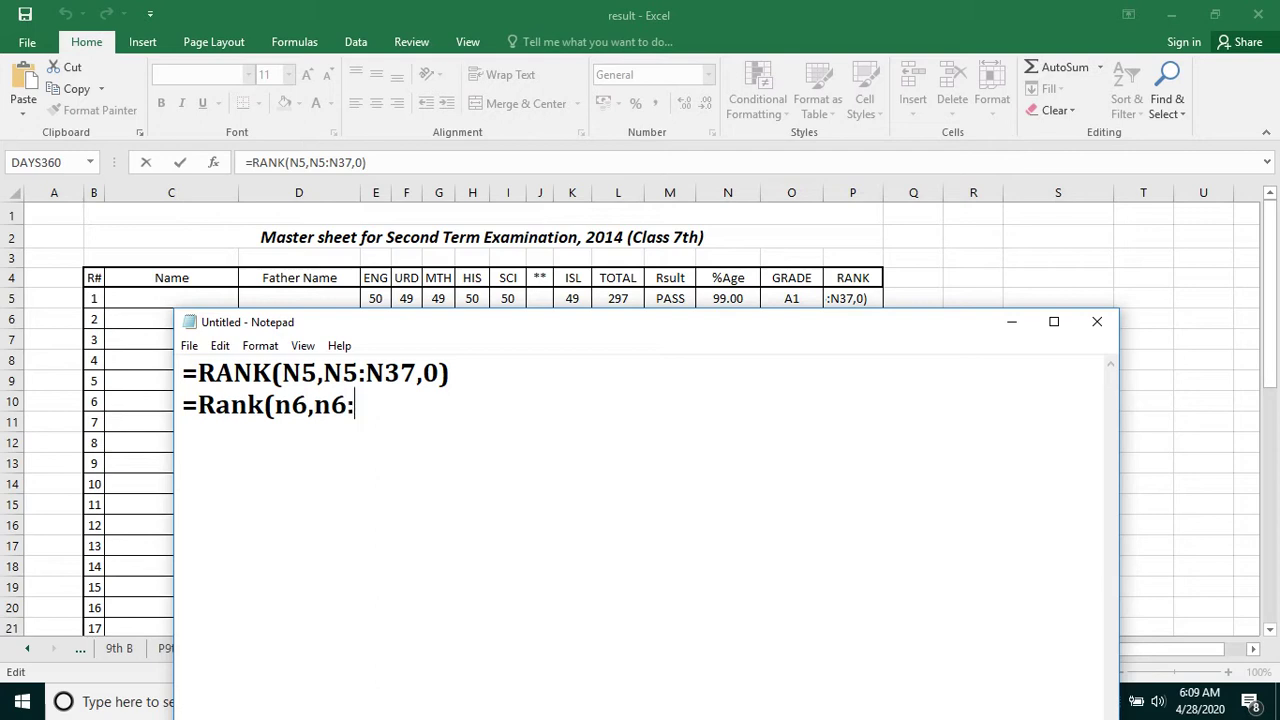
text(n)
text(n3)
text(8)
text(,0)
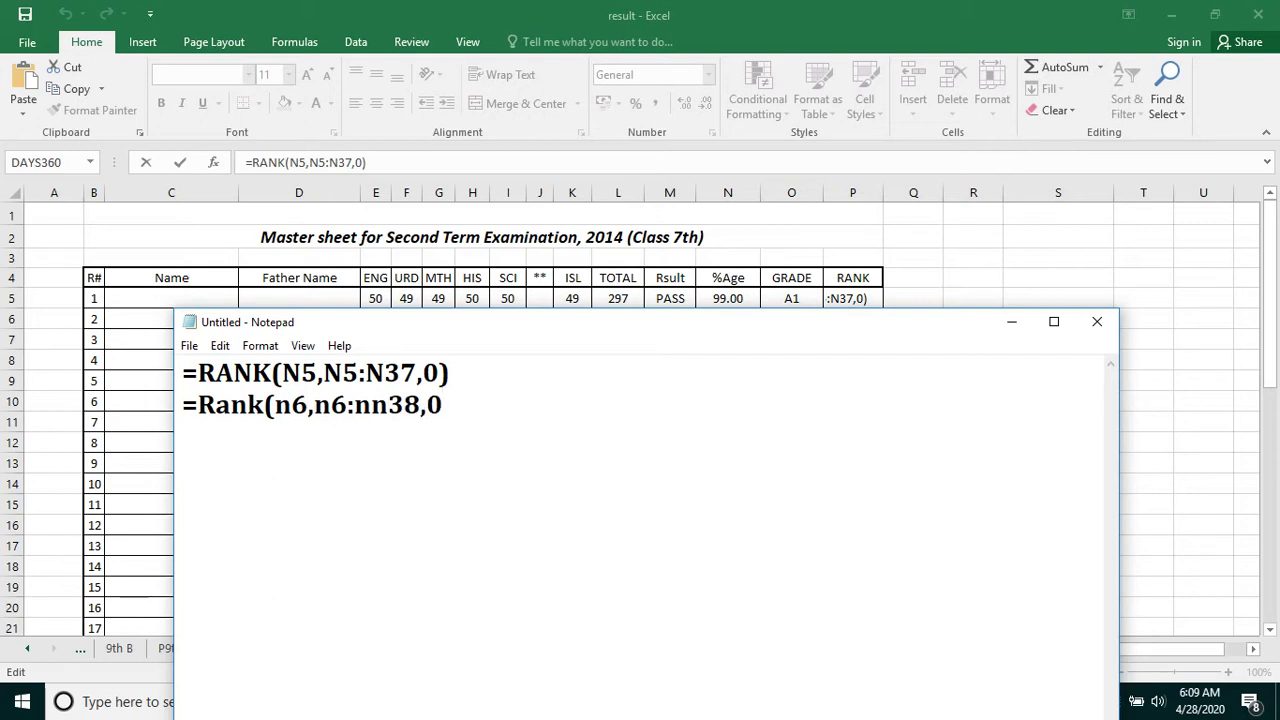
text())
drag(304, 408, 281, 405)
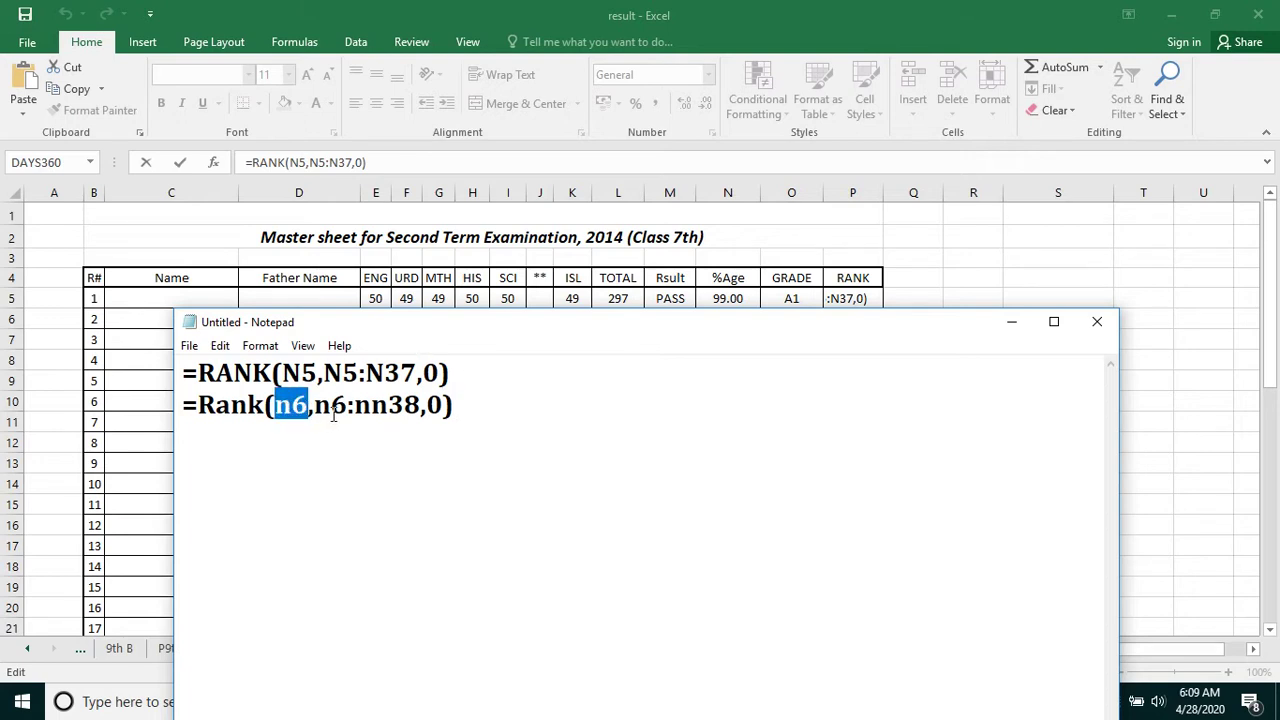
click(345, 406)
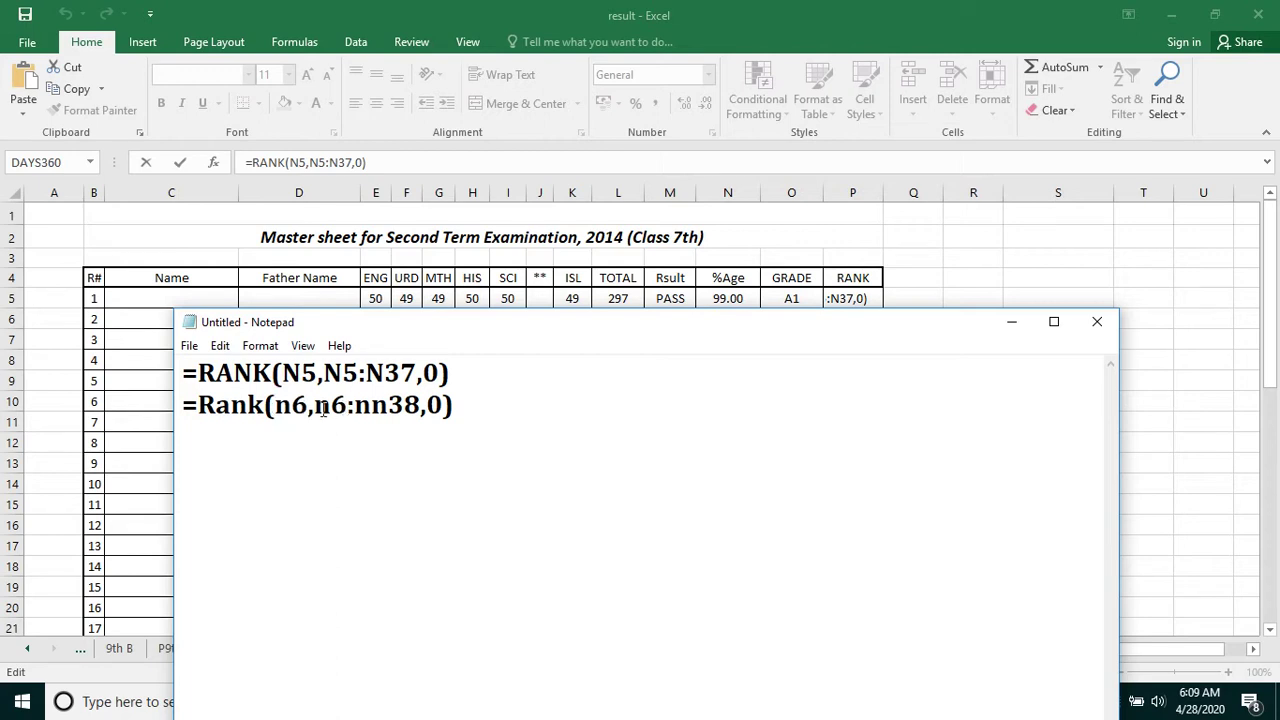
drag(323, 373, 416, 373)
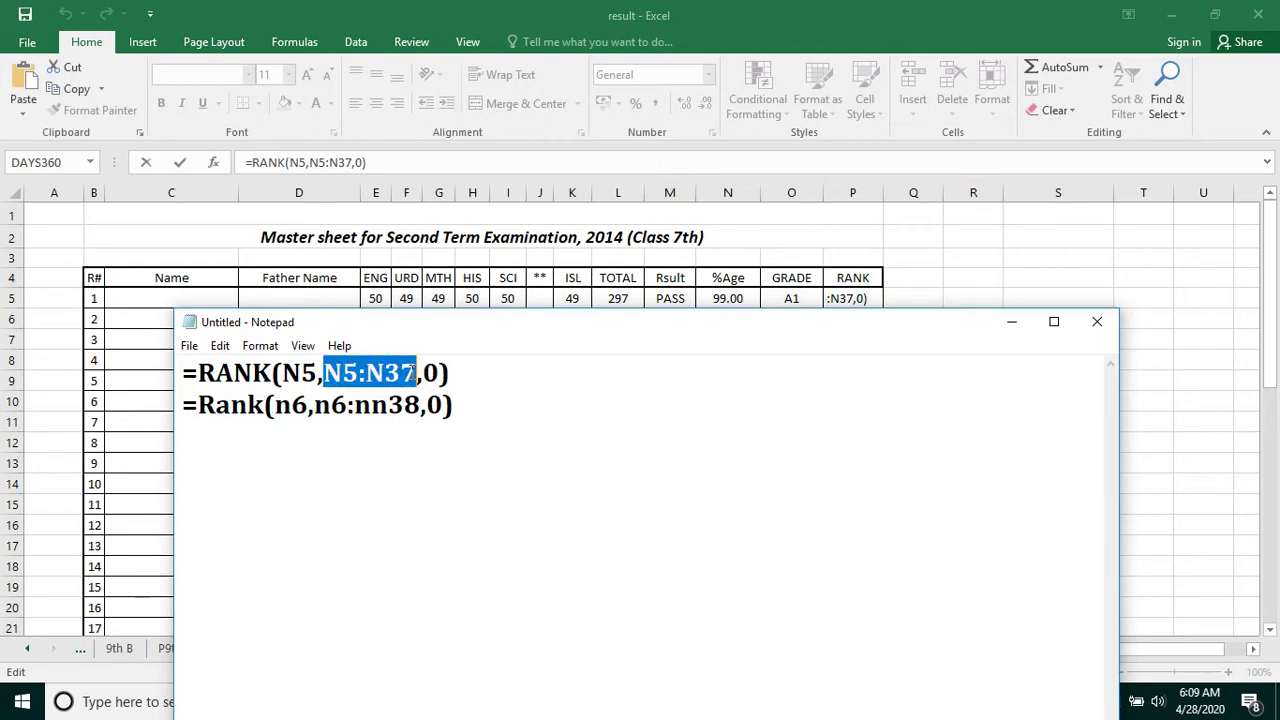
drag(316, 405, 420, 405)
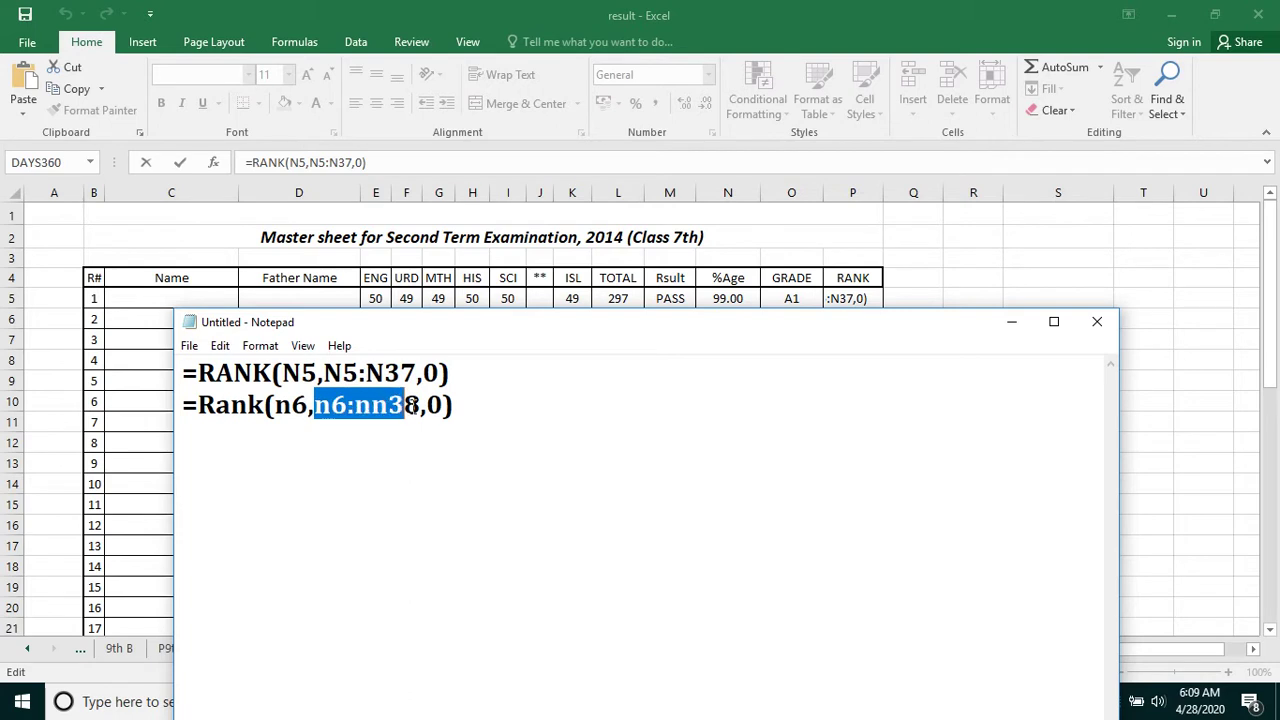
Move Notepad aside and return to Excel, committing P5's formula unchanged.
click(303, 405)
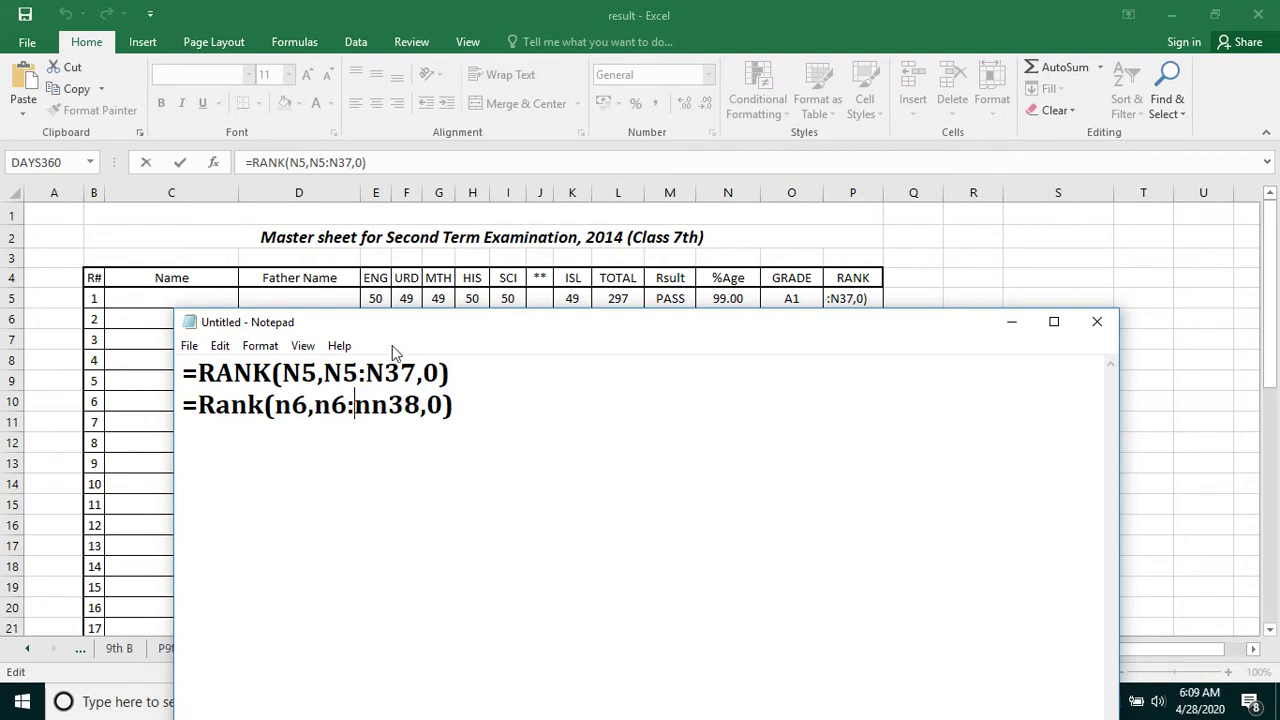
drag(398, 324, 357, 360)
click(552, 316)
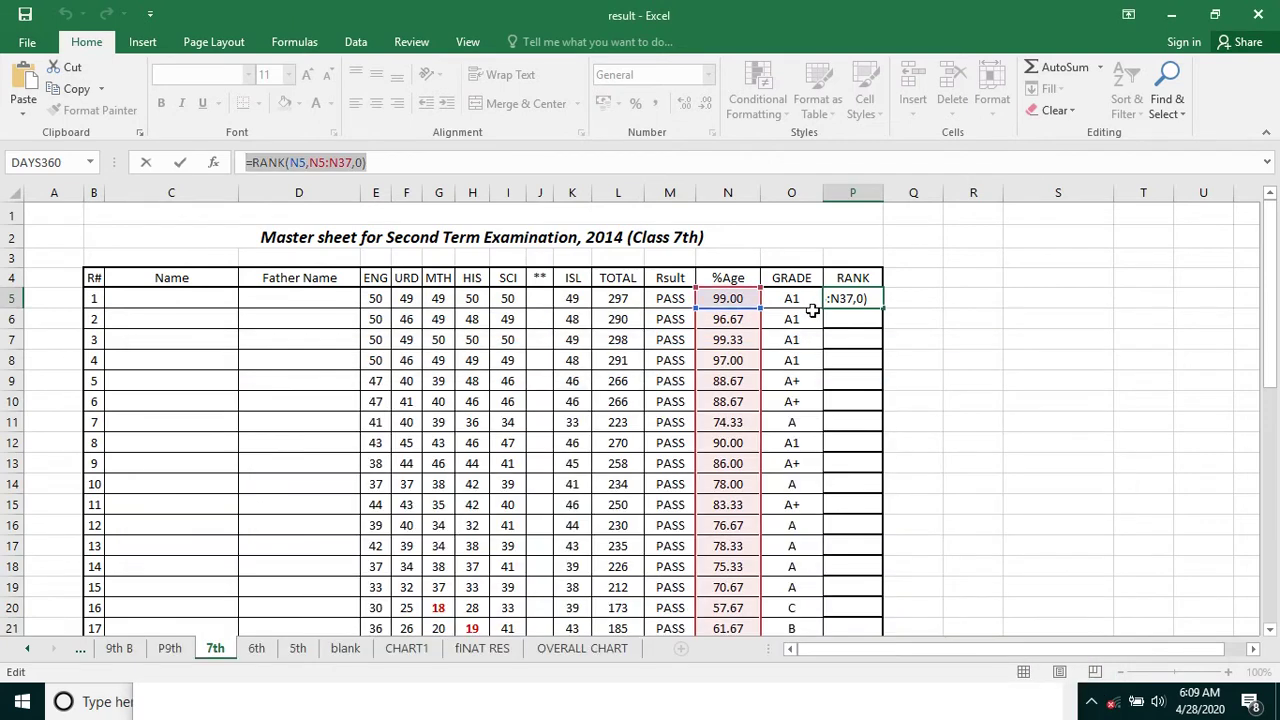
key(Return)
Fill P5's RANK formula down through P19.
click(862, 298)
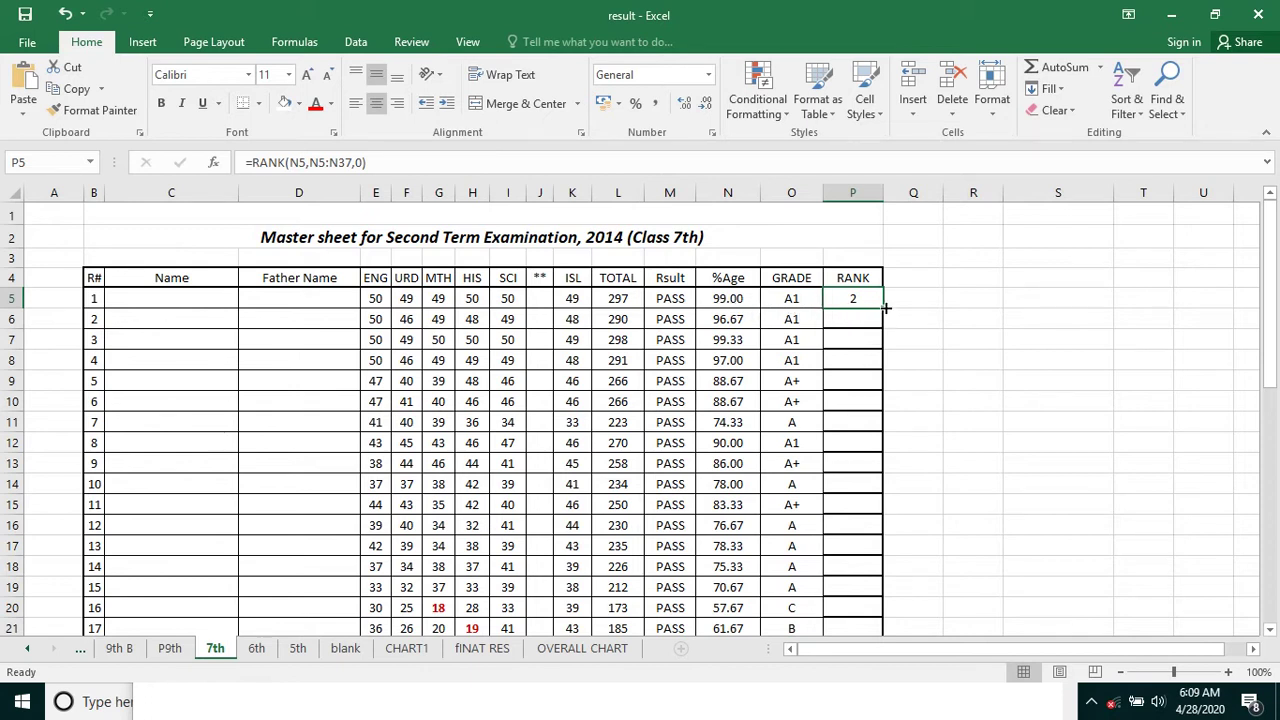
drag(885, 308, 886, 404)
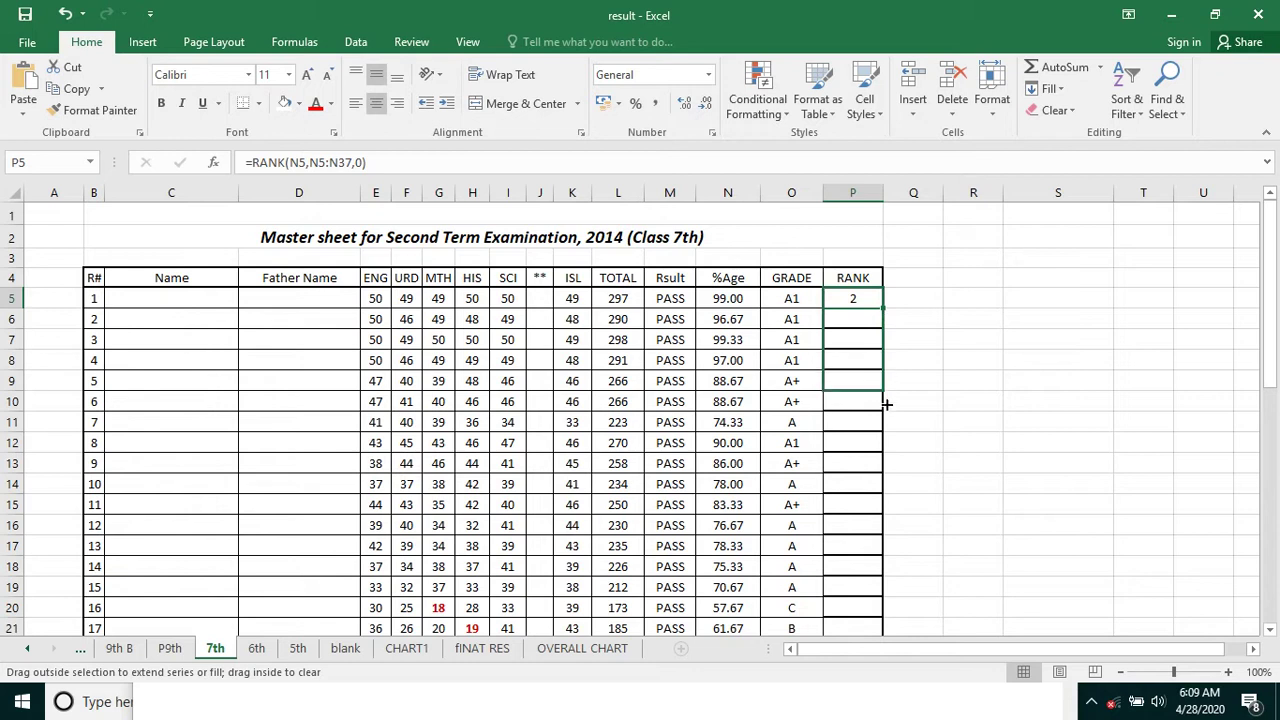
drag(886, 404, 898, 608)
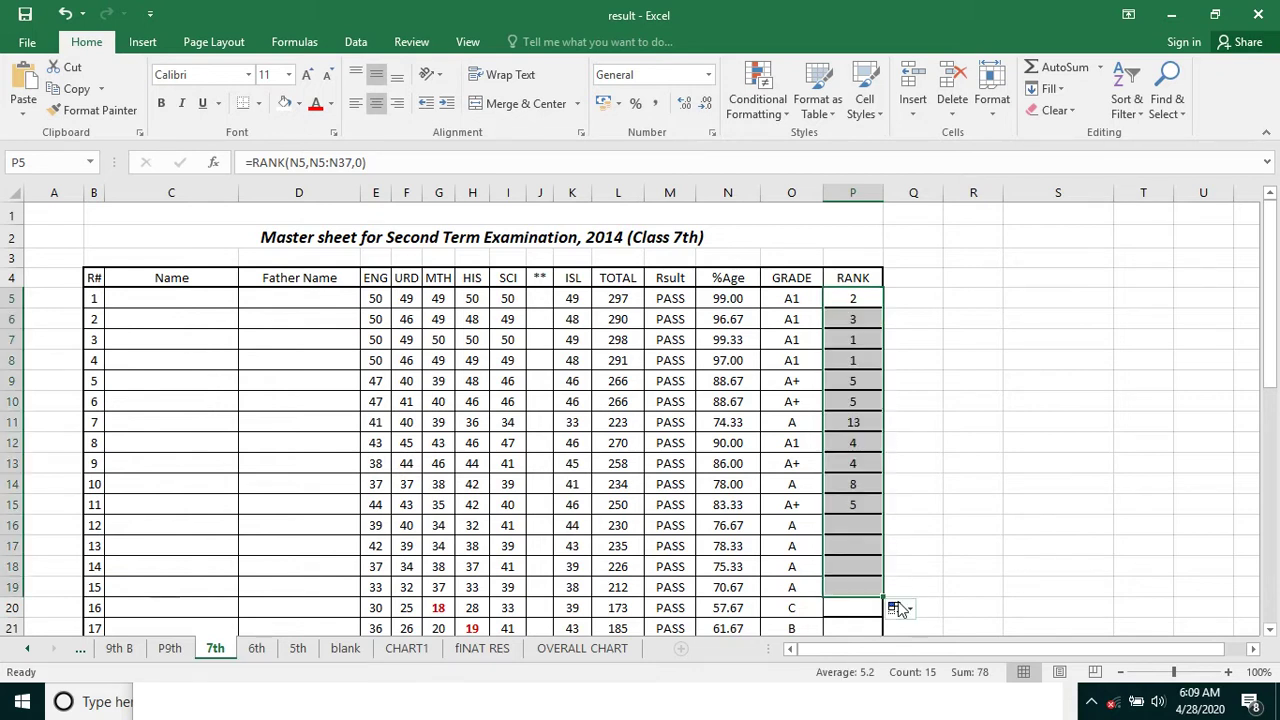
click(932, 560)
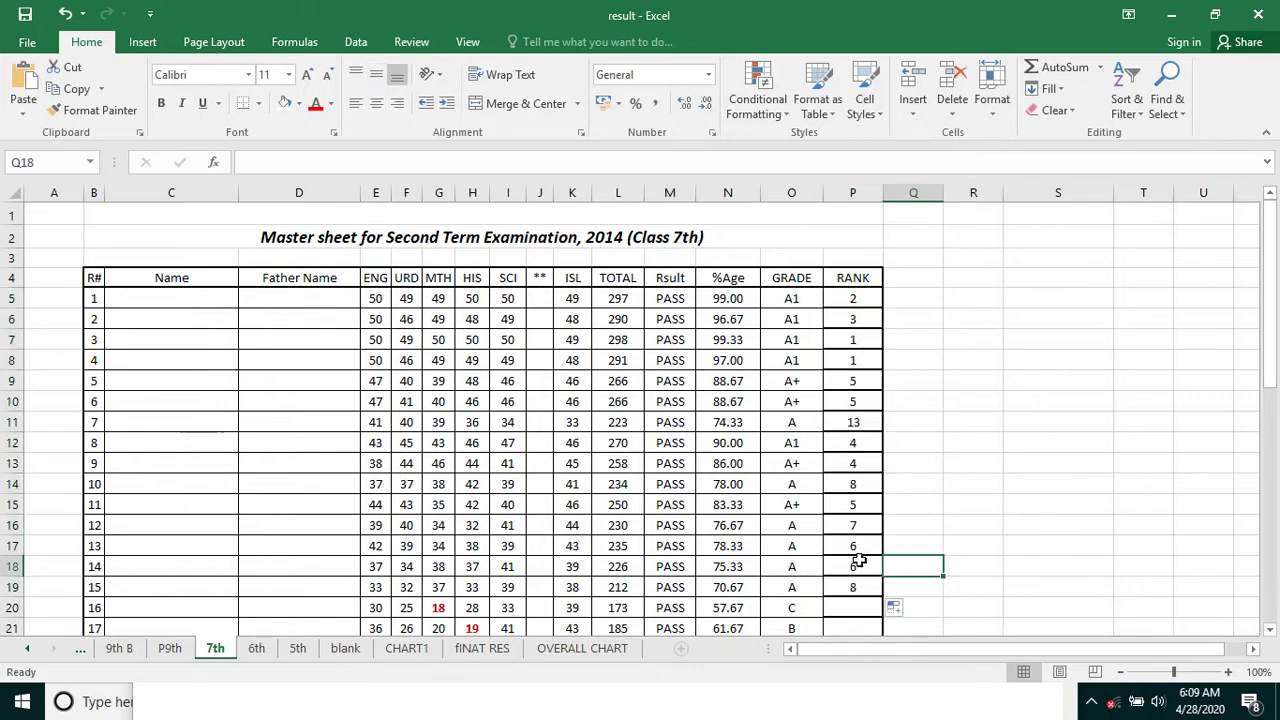
click(852, 300)
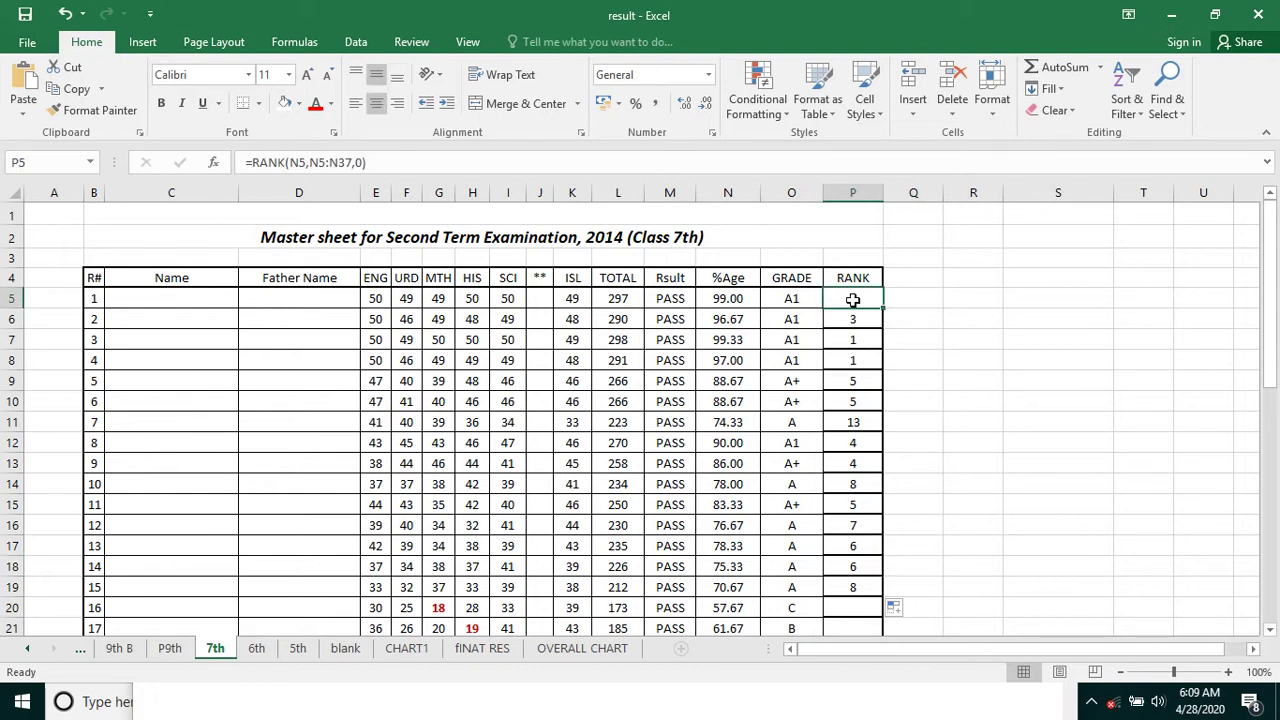
Open P5's formula to show its N5:N37 range, leaving it unchanged.
double_click(852, 300)
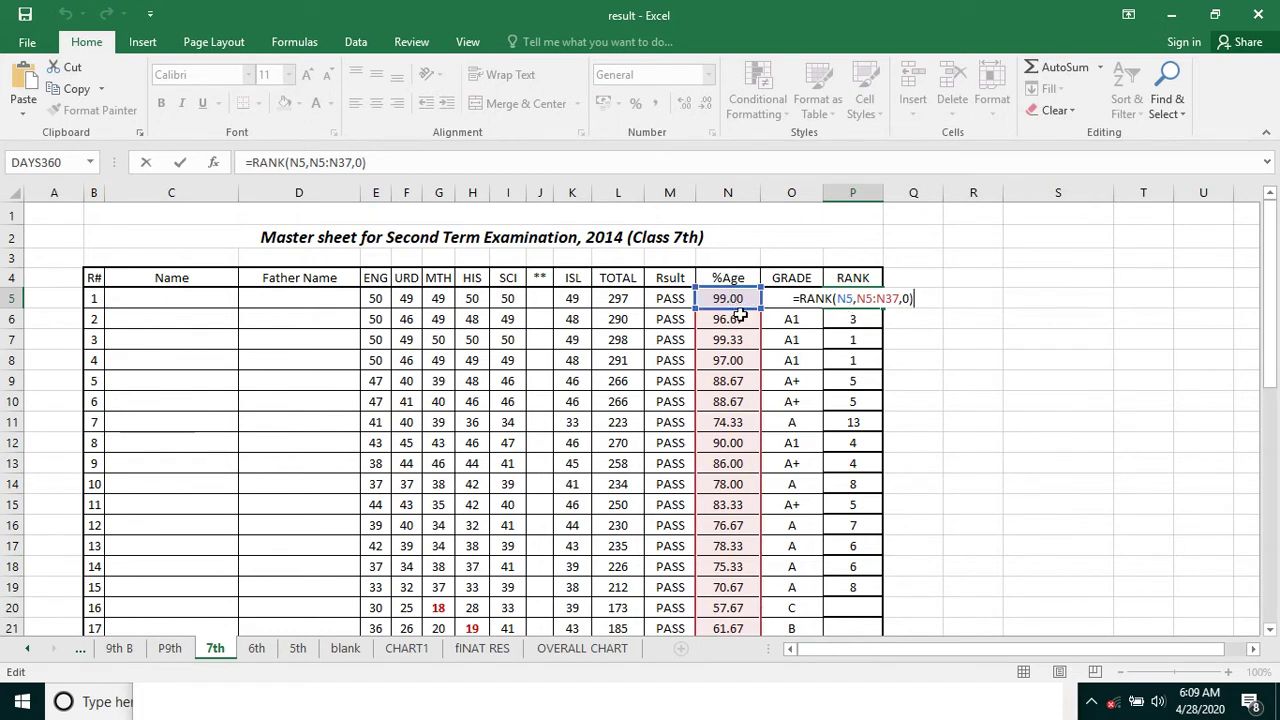
scroll(886, 337, down, 4)
scroll(866, 397, down, 4)
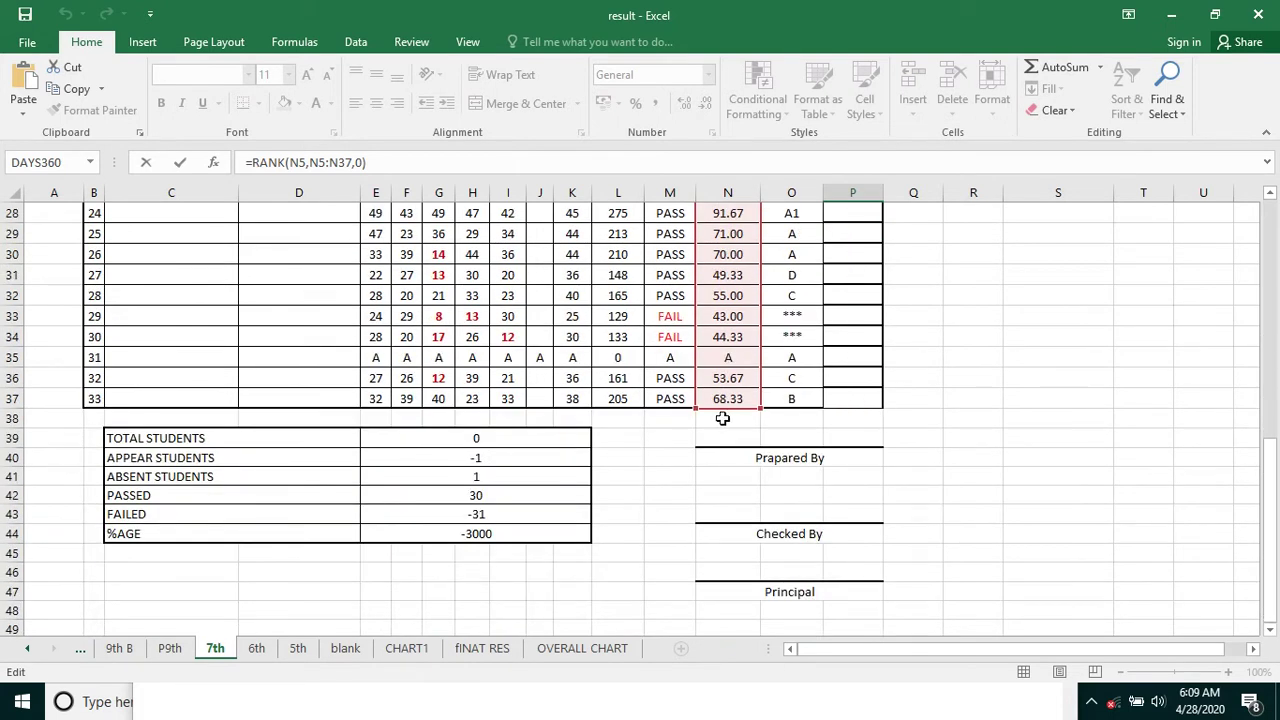
scroll(740, 397, up, 6)
scroll(745, 397, up, 3)
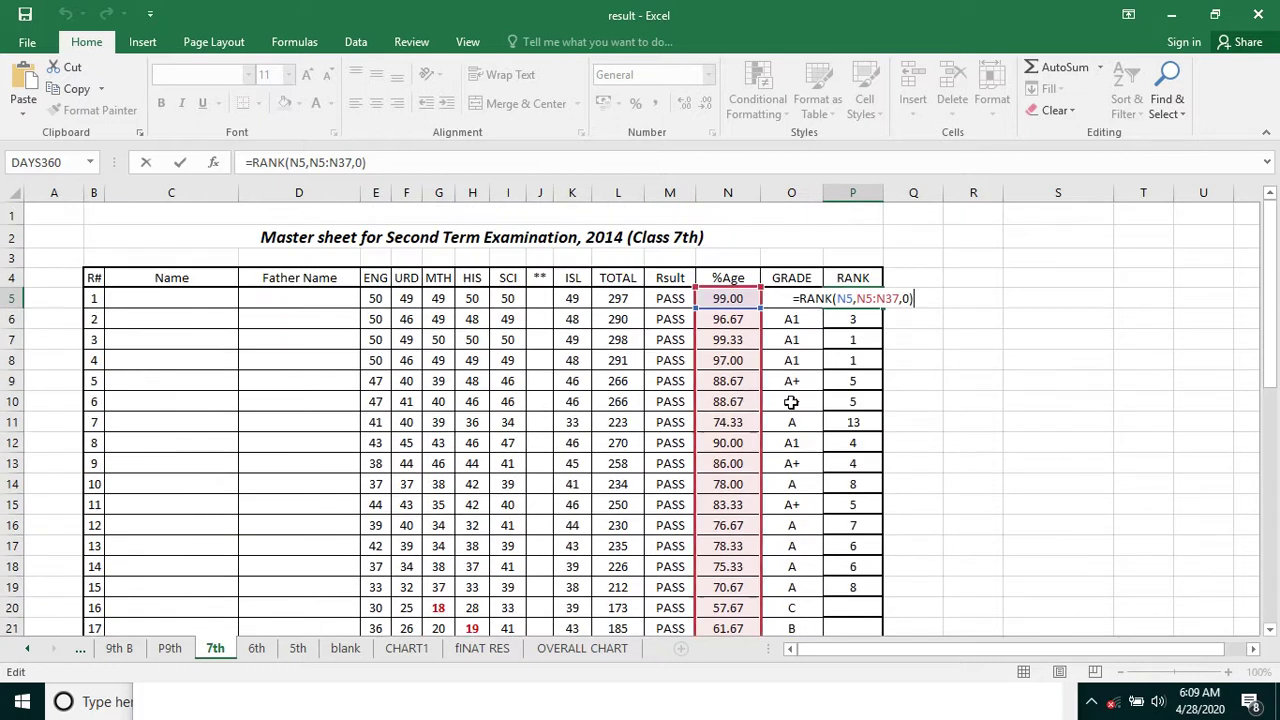
key(Return)
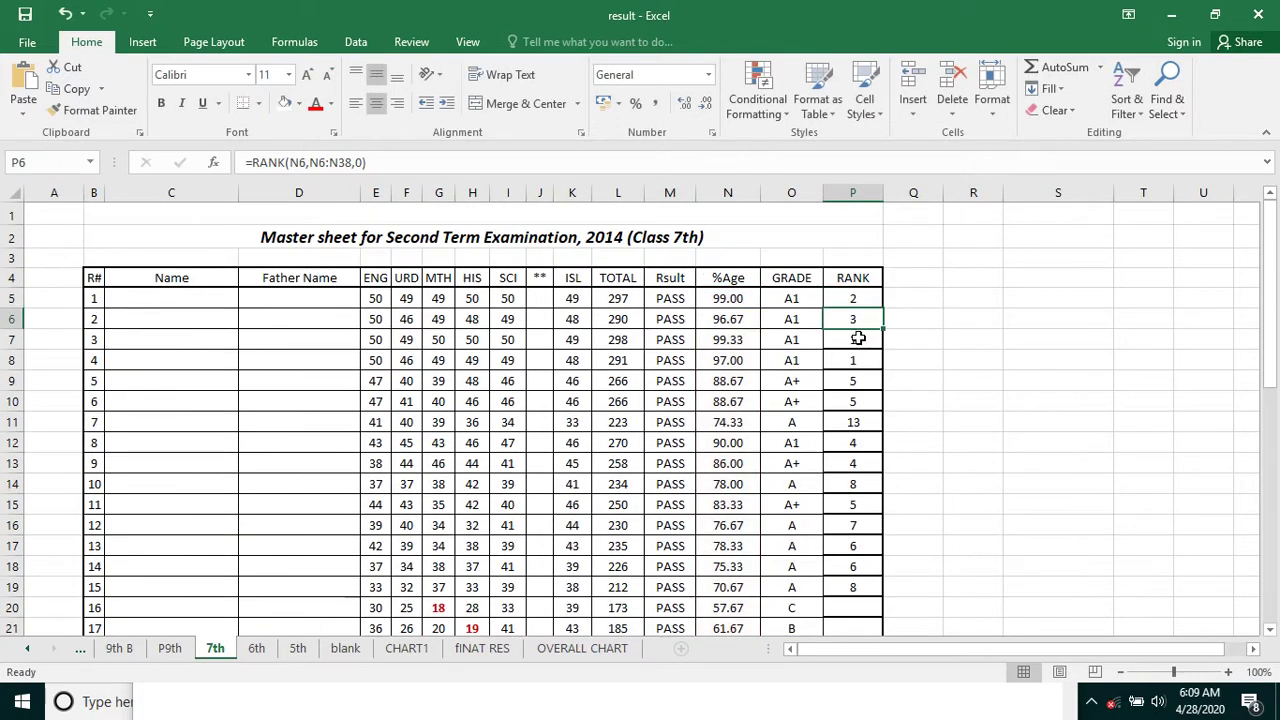
Inspect P6's and P19's copied formulas, with P19's range shifted to N19:N51.
double_click(854, 322)
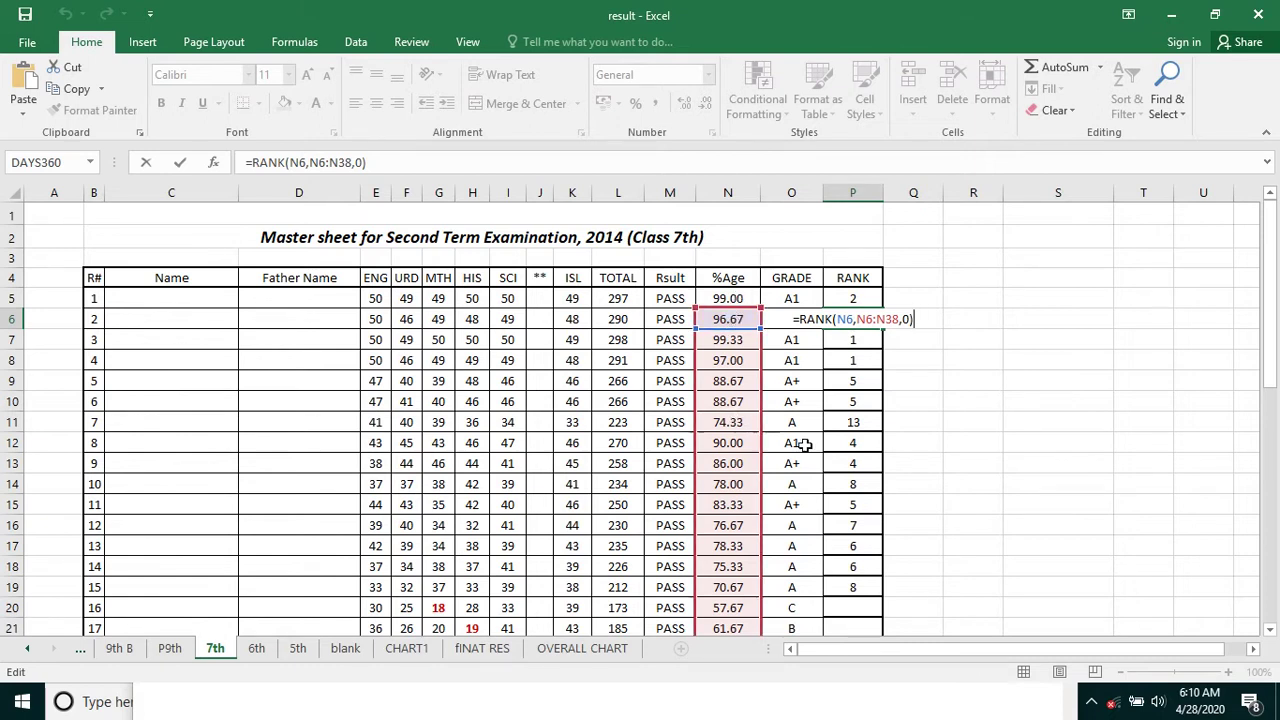
click(865, 591)
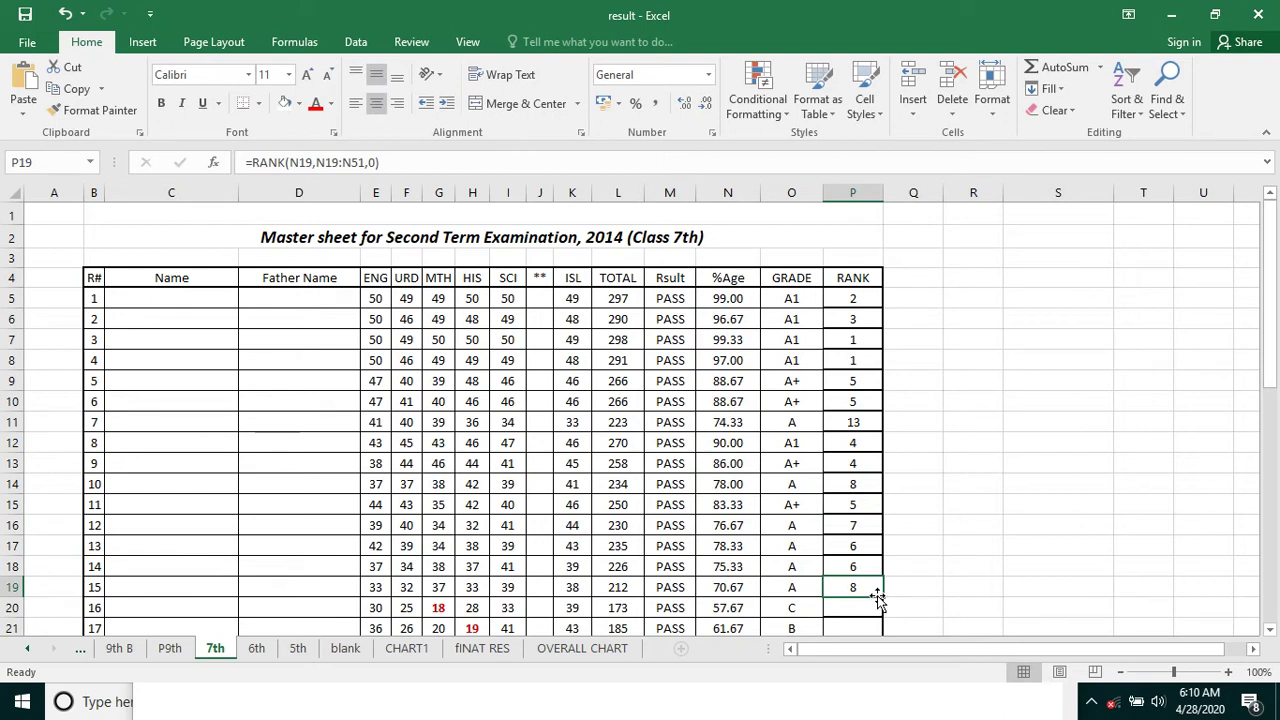
double_click(877, 595)
scroll(871, 594, down, 3)
scroll(765, 430, down, 3)
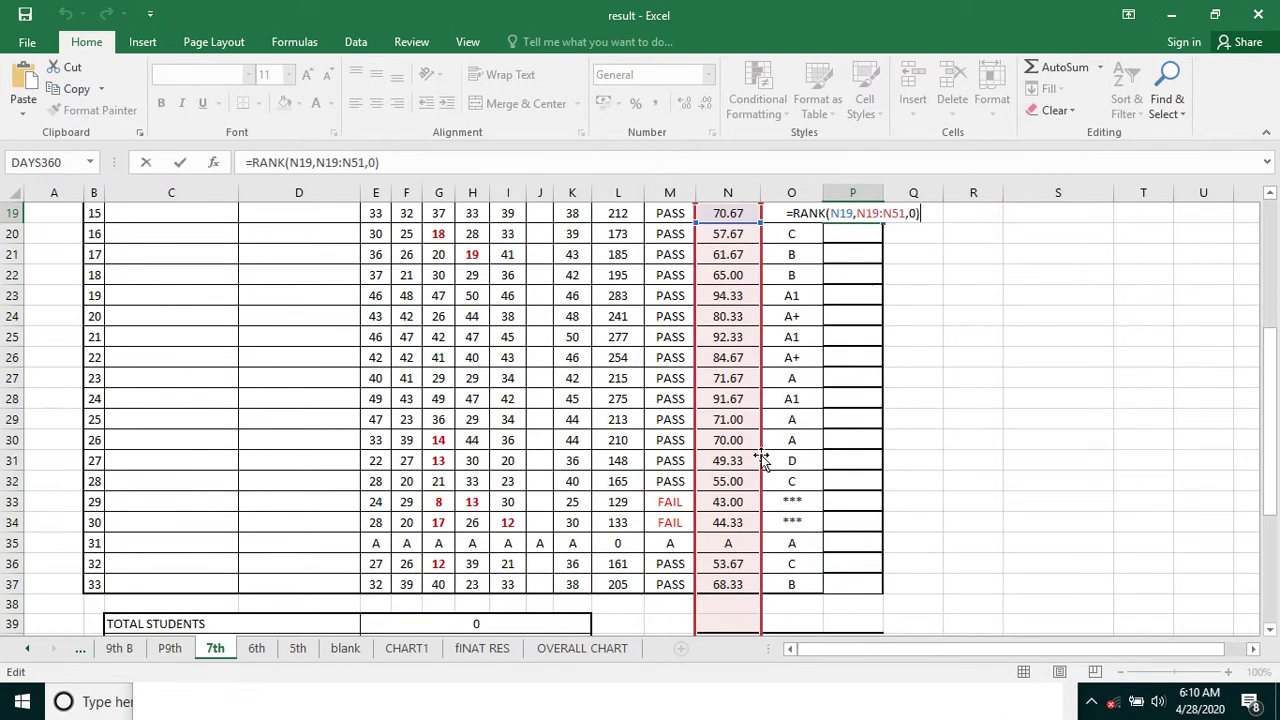
scroll(765, 450, down, 1)
scroll(765, 490, down, 4)
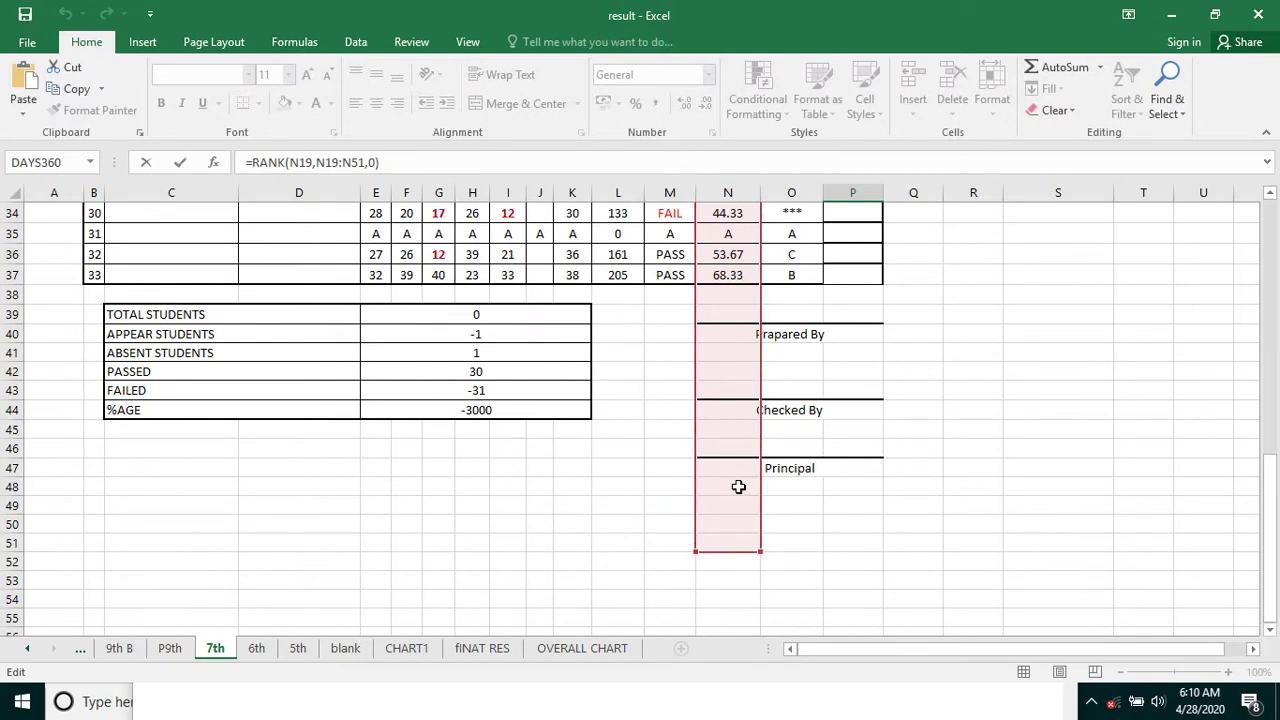
scroll(738, 480, up, 5)
scroll(742, 460, up, 3)
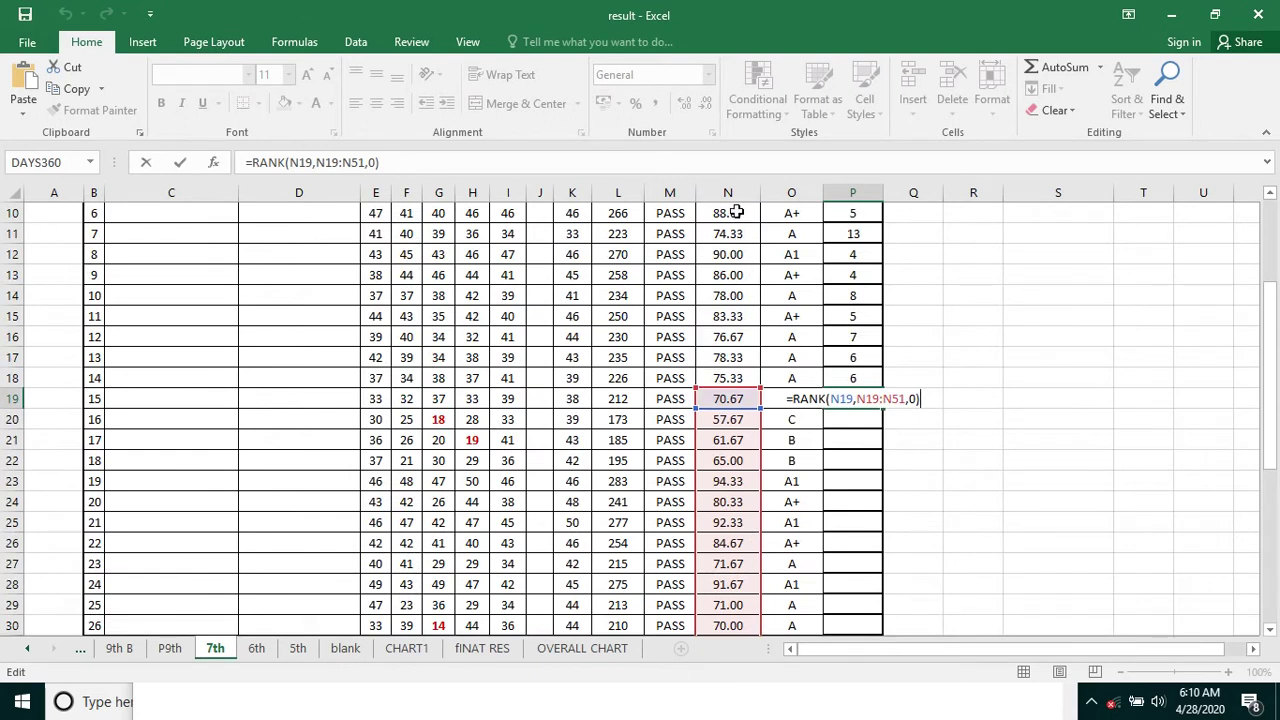
scroll(766, 422, up, 3)
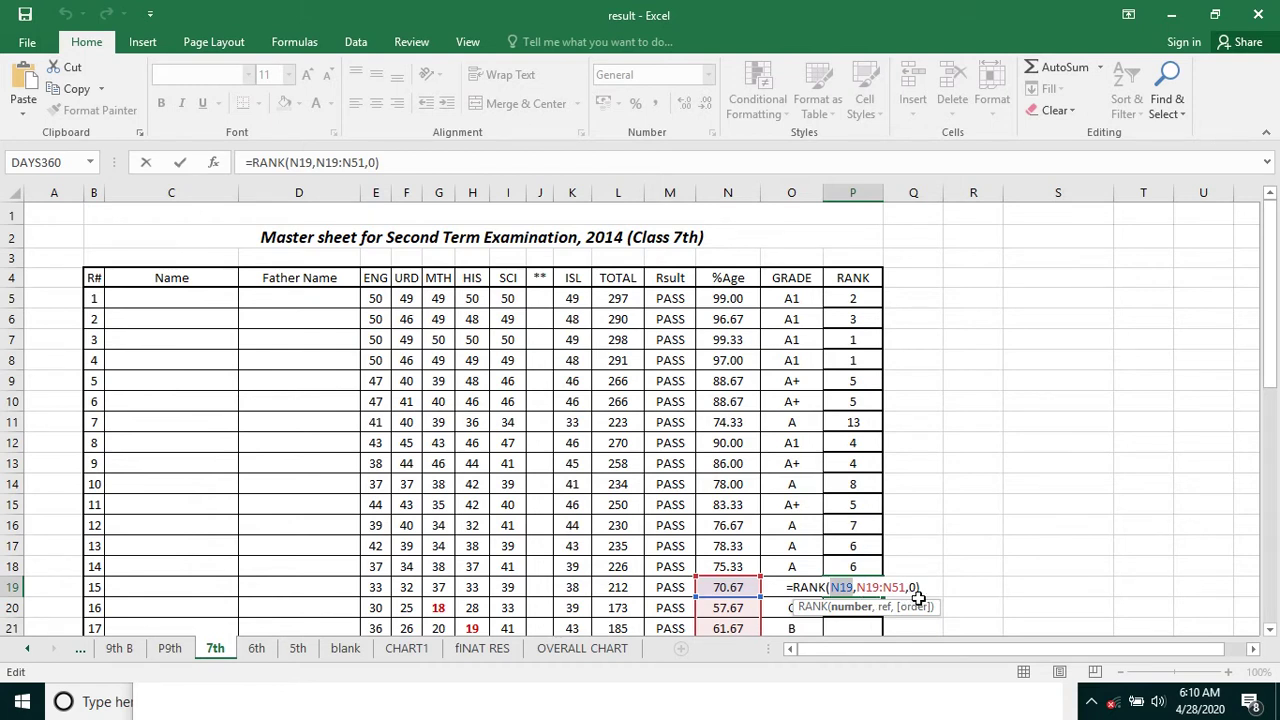
Commit P19's formula, then delete the mistyped second formula line in Notepad.
key(Return)
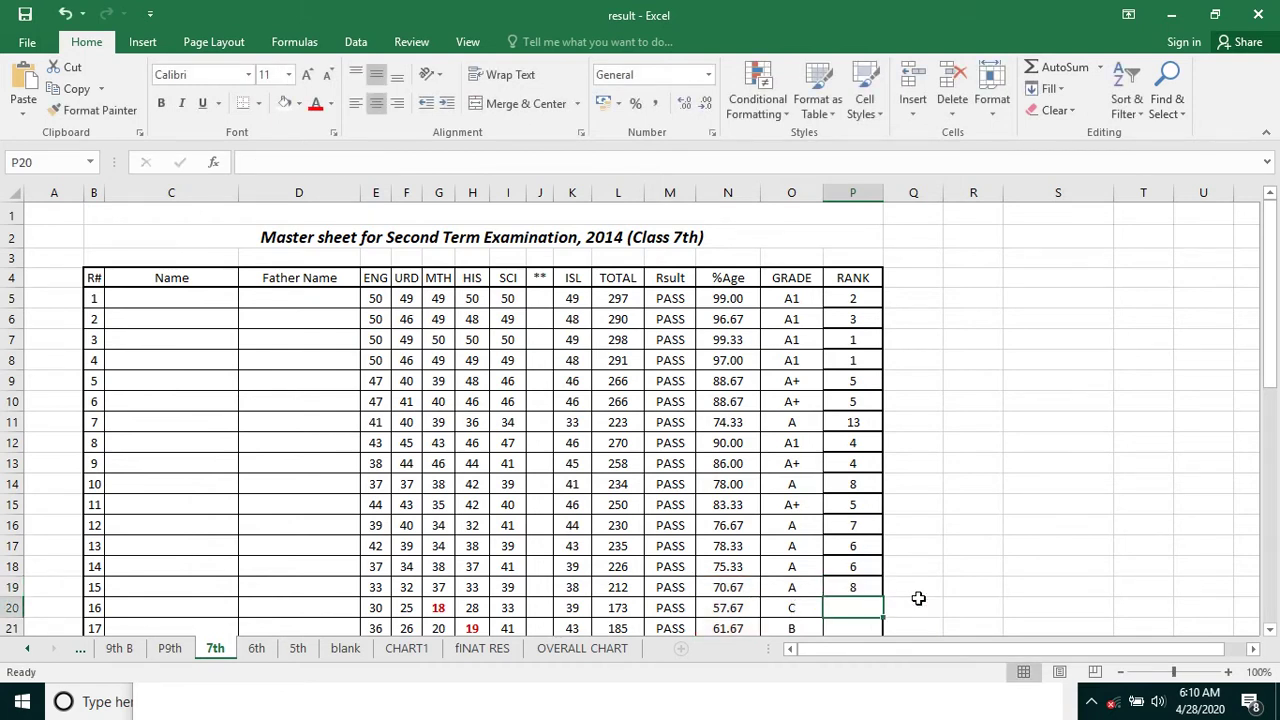
click(829, 300)
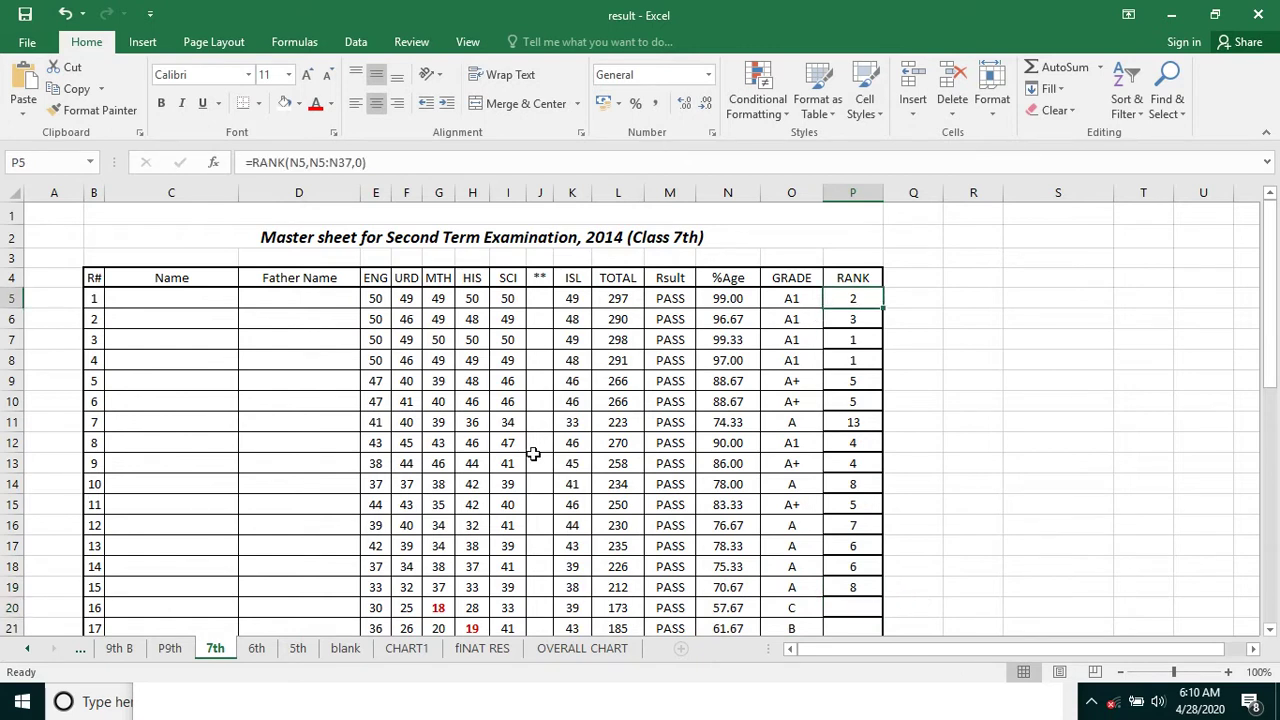
click(1030, 710)
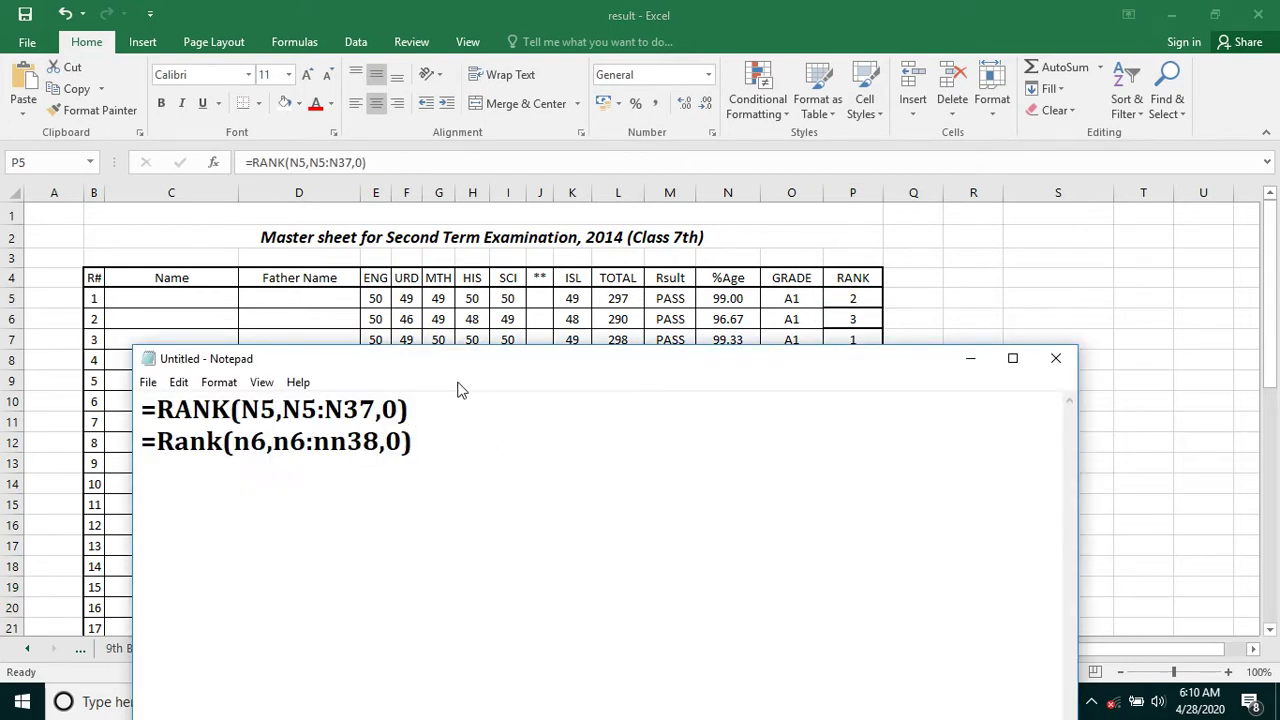
mouse_move(471, 366)
mouse_down()
mouse_move(535, 303)
mouse_move(420, 380)
mouse_move(212, 385)
mouse_up()
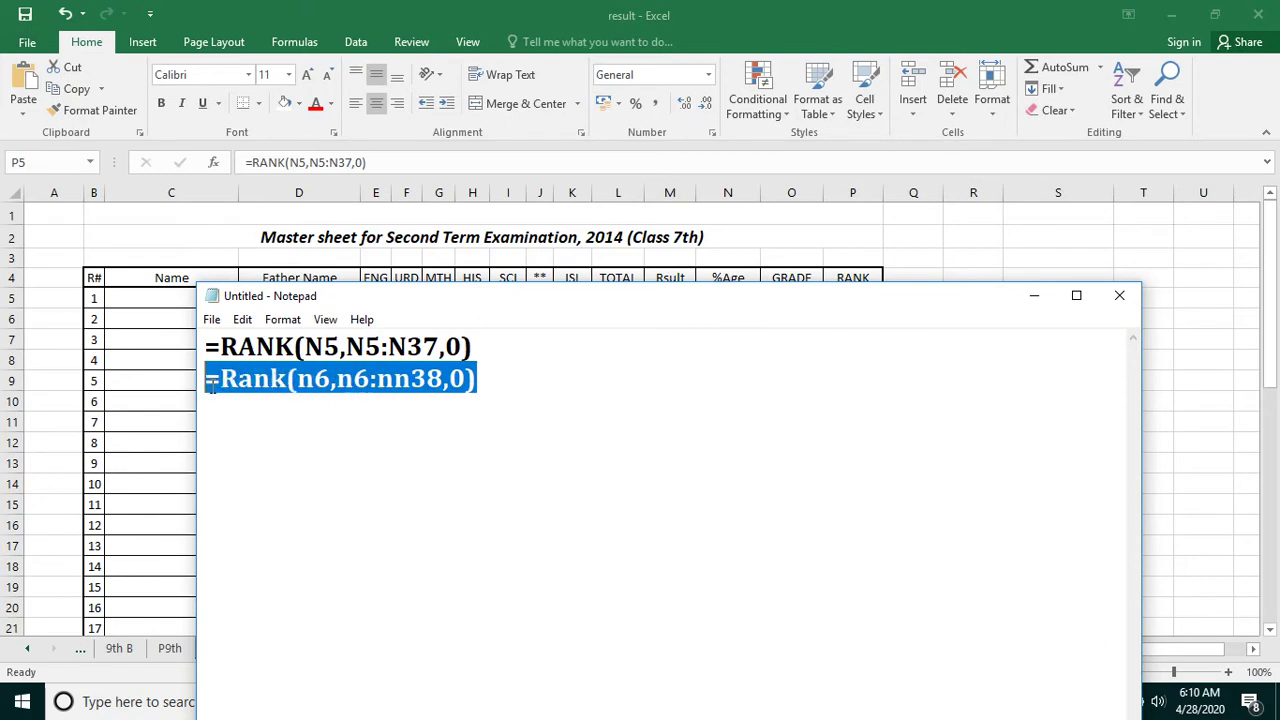
key(BackSpace)
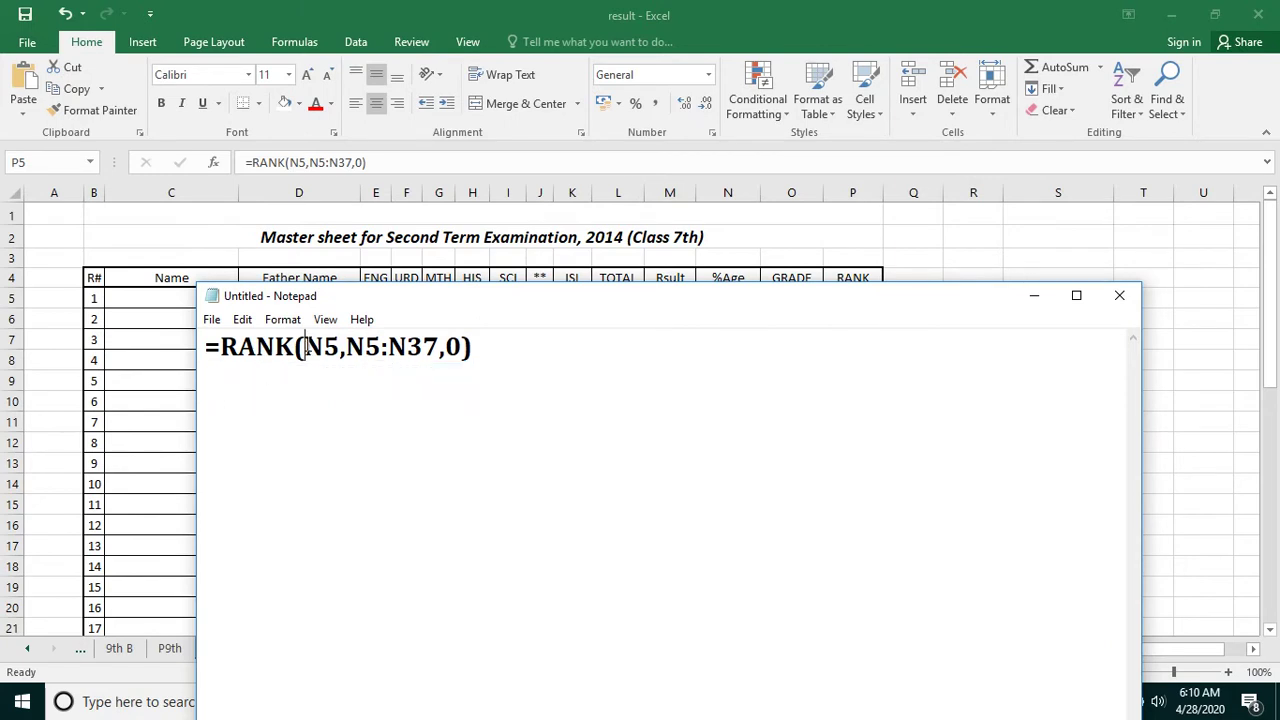
mouse_move(382, 347)
mouse_down()
mouse_move(347, 347)
mouse_move(420, 347)
mouse_up()
Back in Excel, inspect P6's and P7's copied formulas, e.g. =RANK(N7,N7:N39,0).
key(alt+Tab)
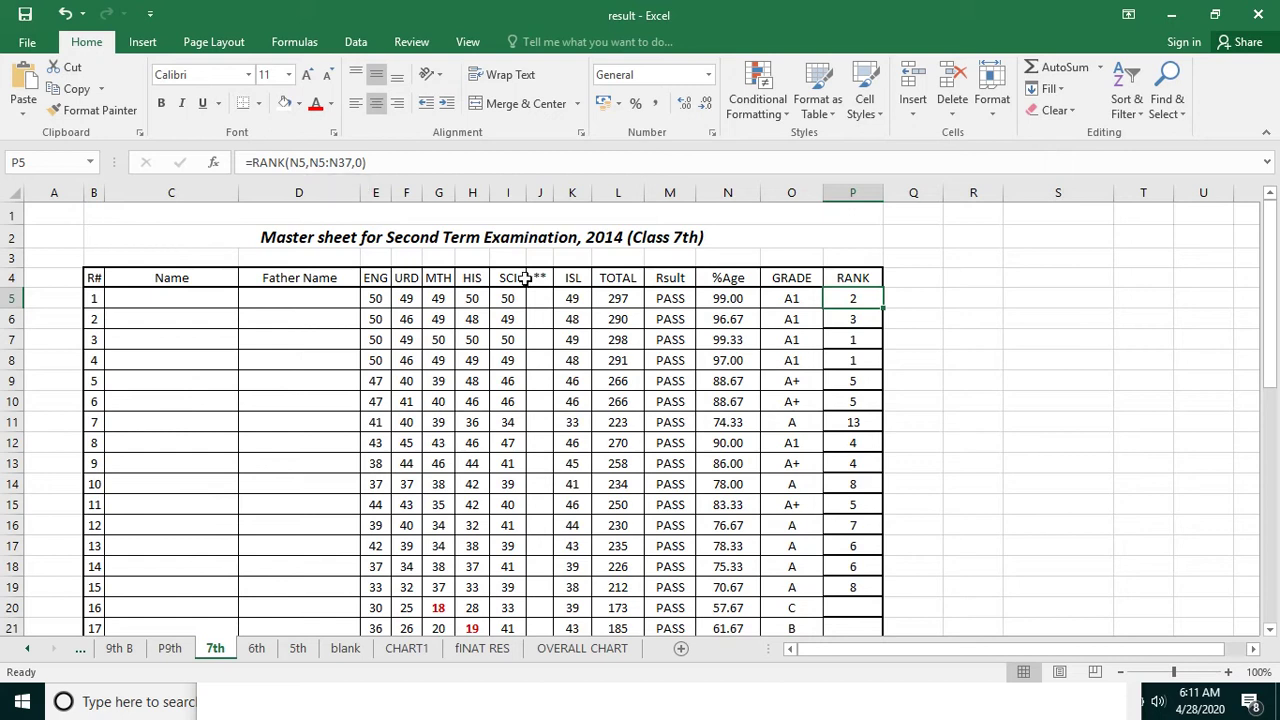
click(840, 322)
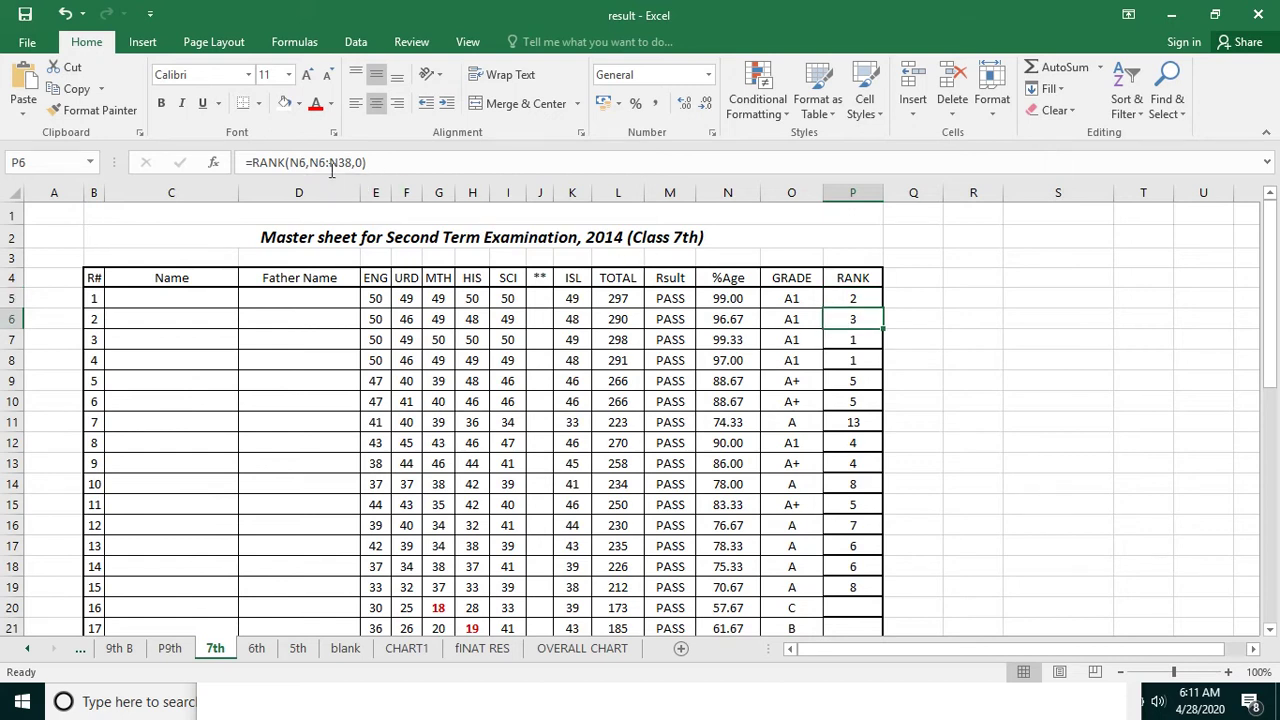
click(851, 344)
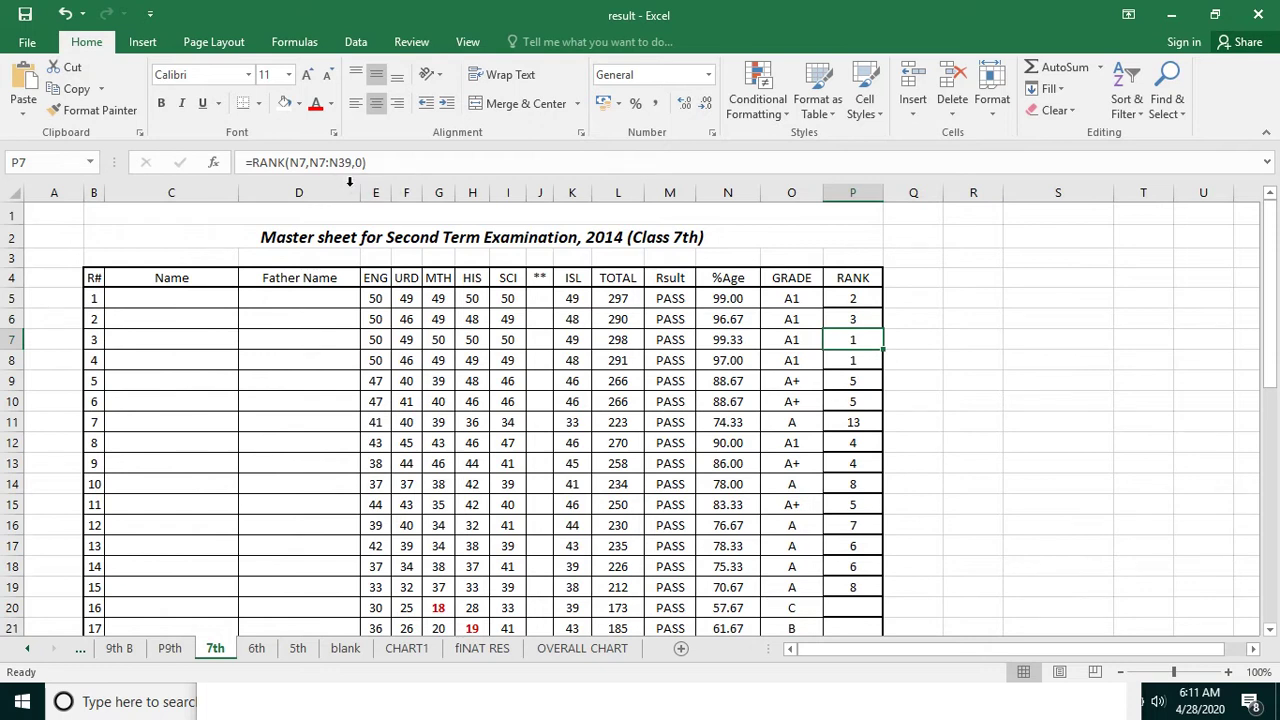
Edit the note's formula to =RANK(N5,N$5:N$37,0) with a row-locked range.
click(686, 700)
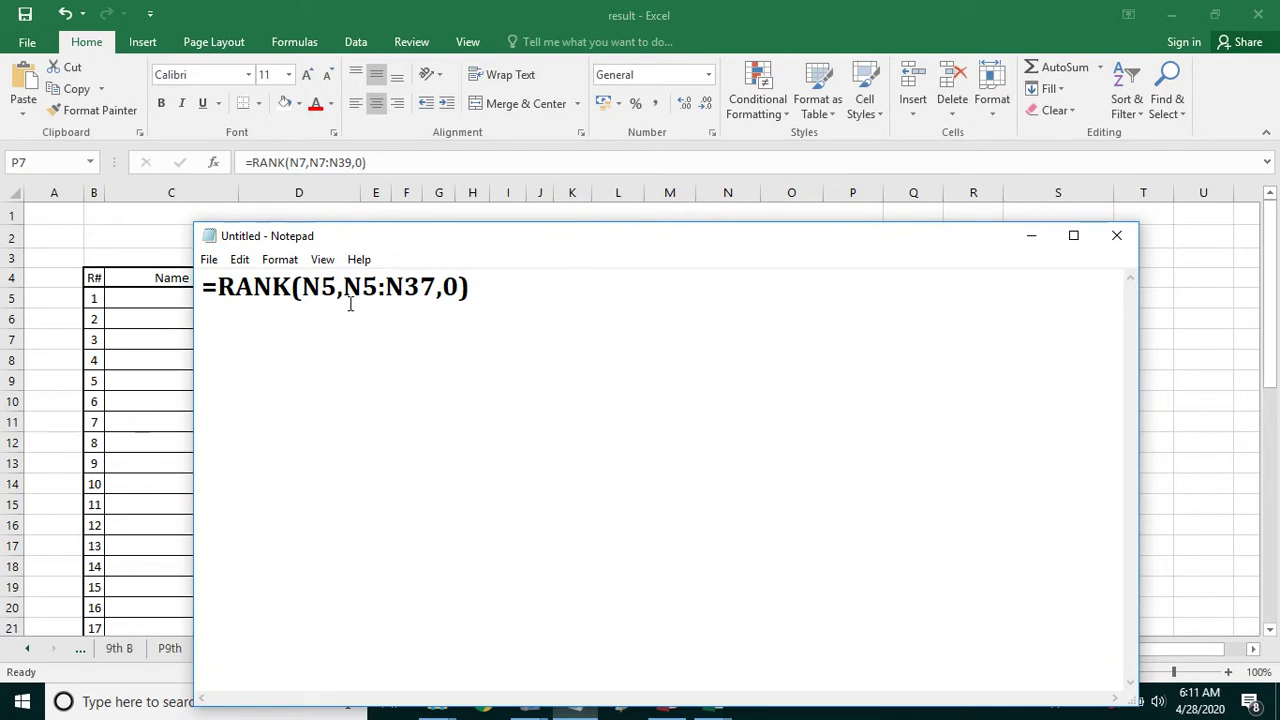
text($)
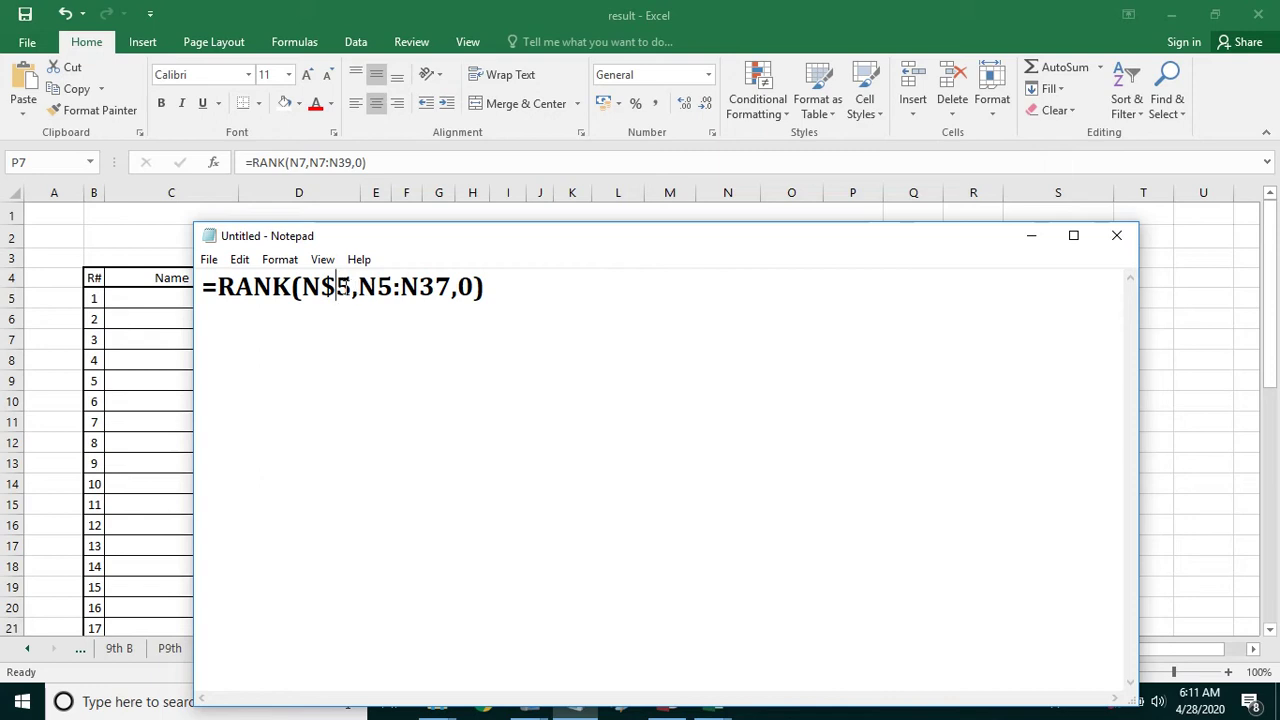
key(BackSpace)
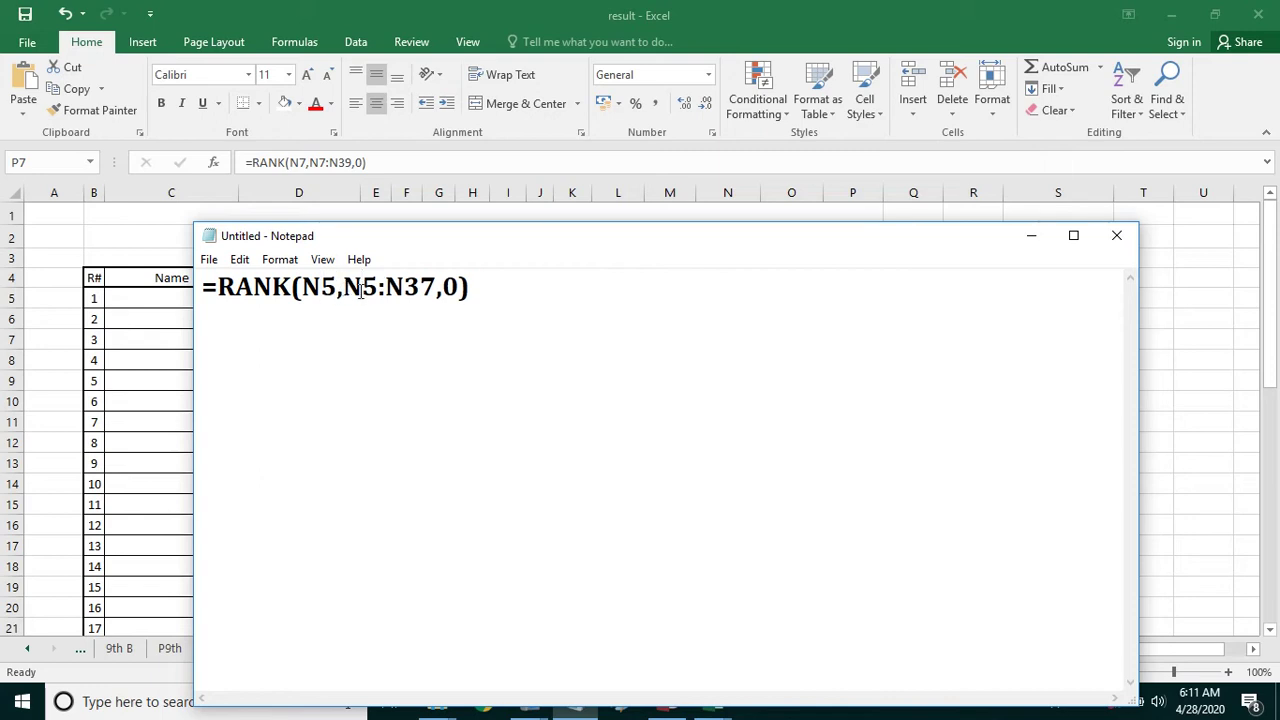
text($)
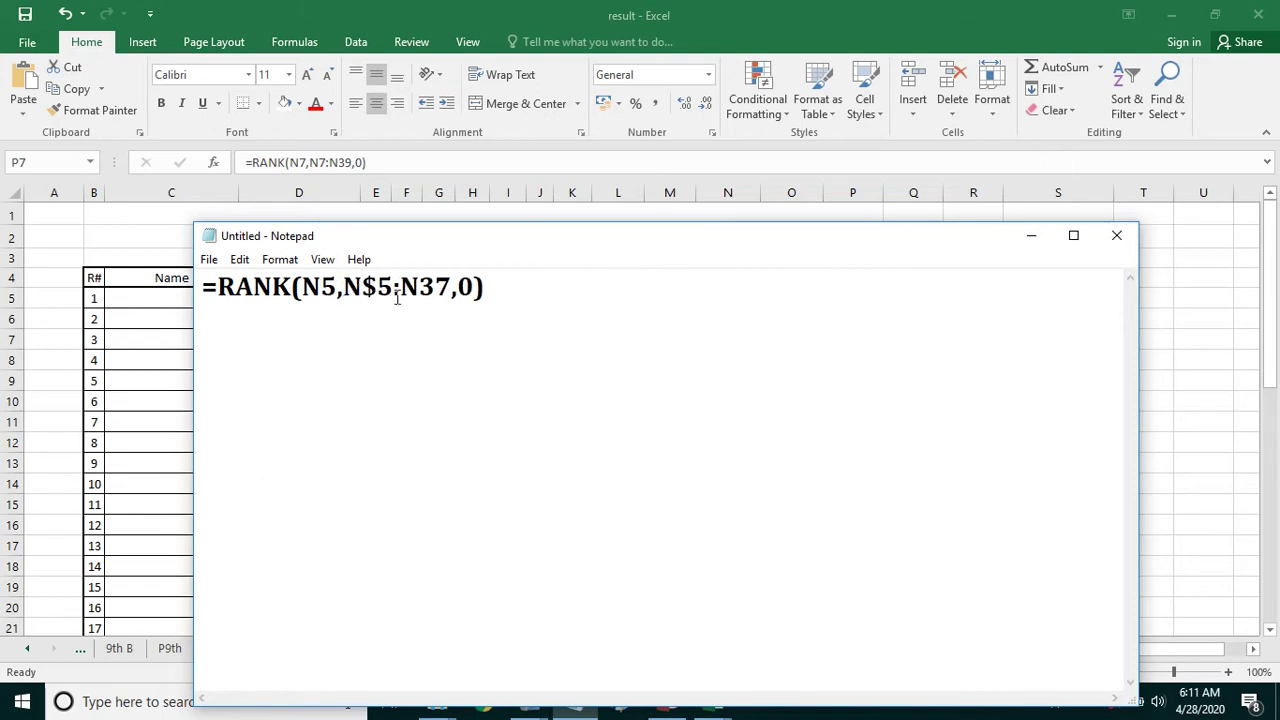
key(Left)
key(shift+End)
click(424, 287)
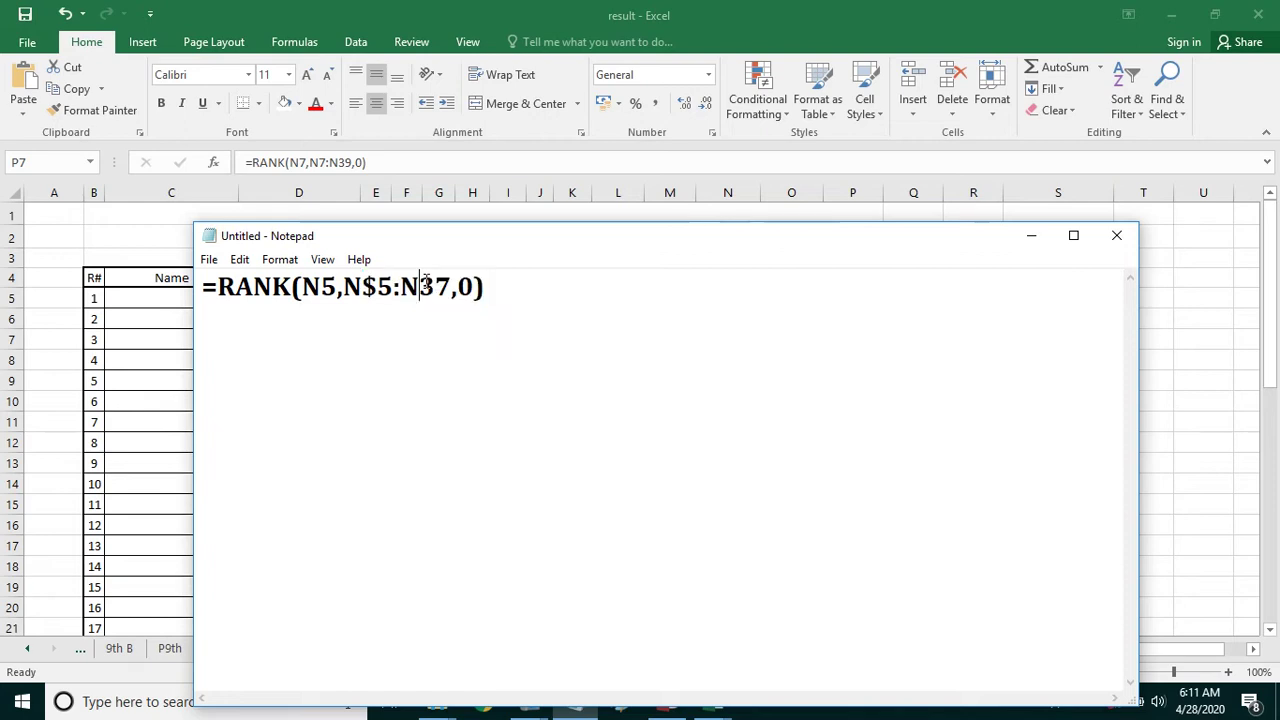
text($)
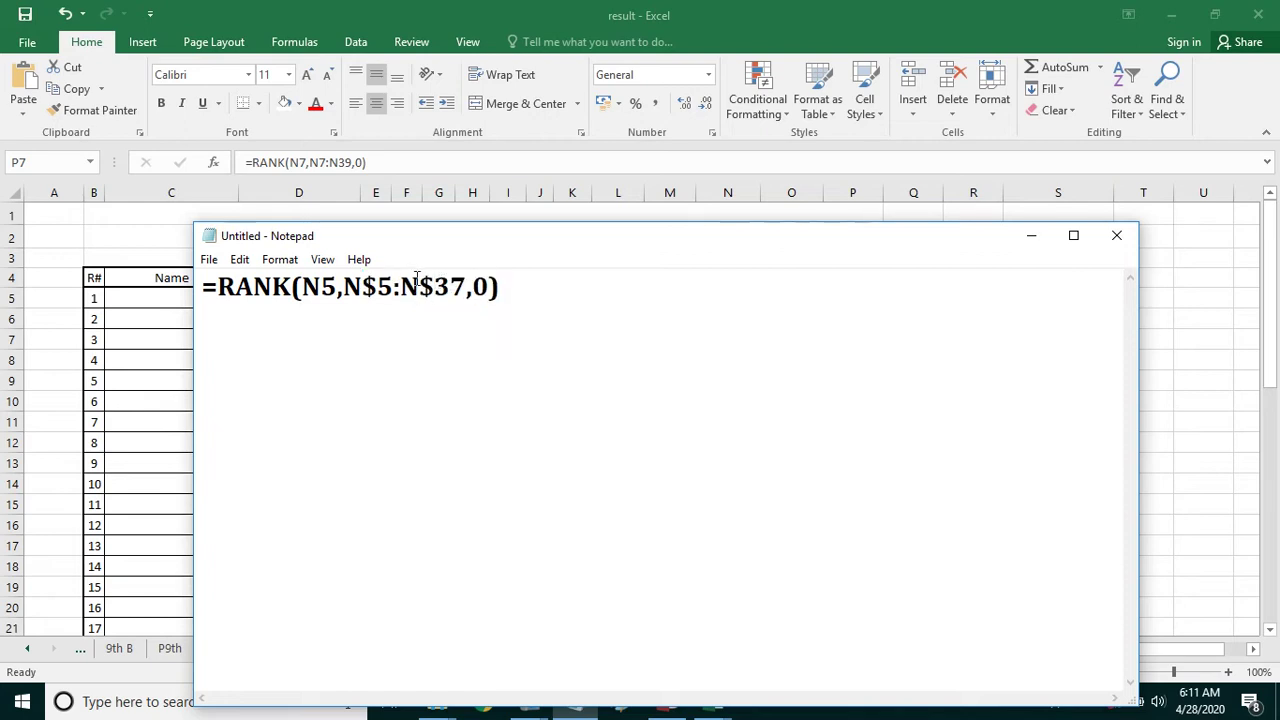
Review the $5 and $37 edits, then minimize Notepad and select P5 in Excel.
drag(393, 287, 352, 288)
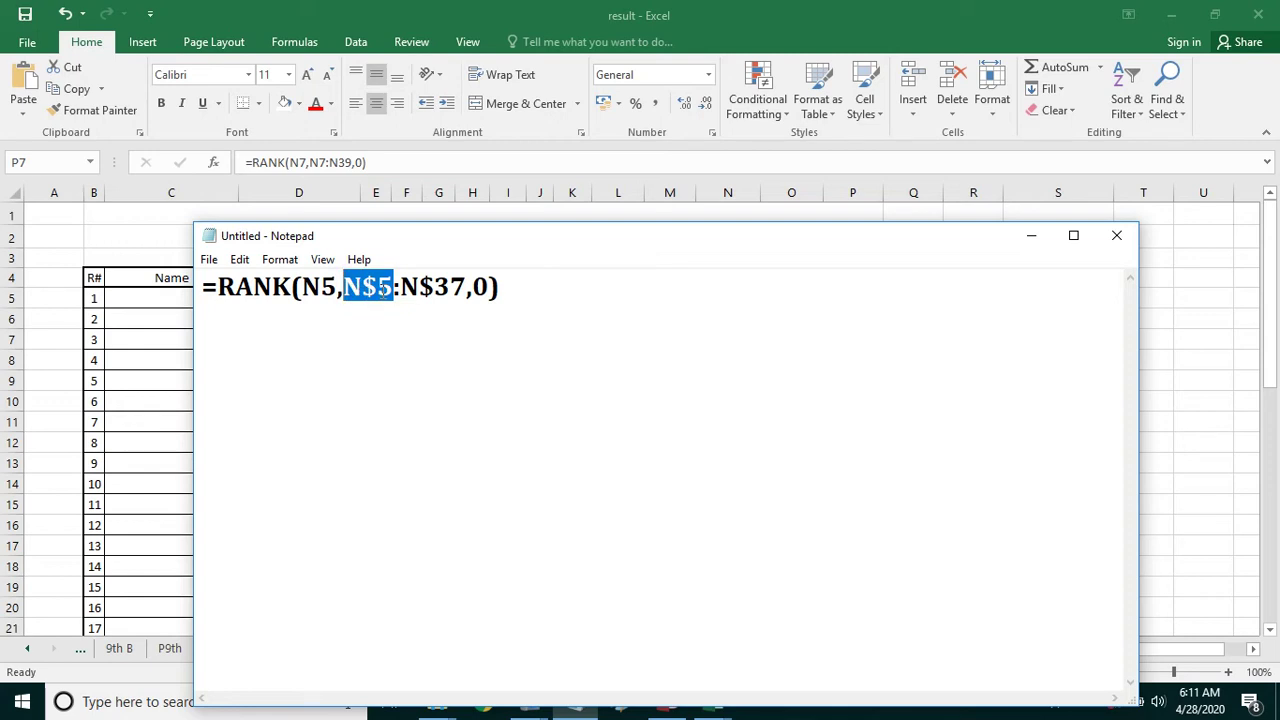
click(376, 288)
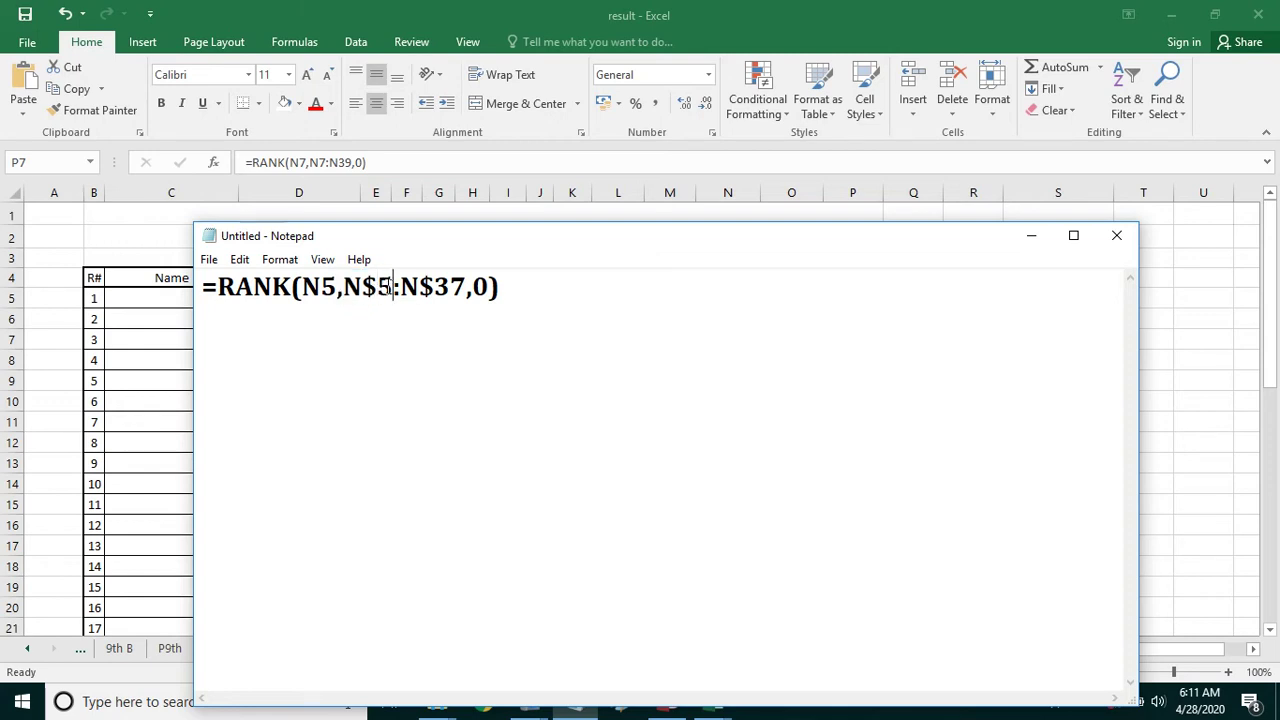
drag(376, 288, 386, 287)
key(Right)
key(Right)
key(Right)
key(Right)
drag(419, 288, 434, 288)
key(Right)
key(Right)
key(shift+Right)
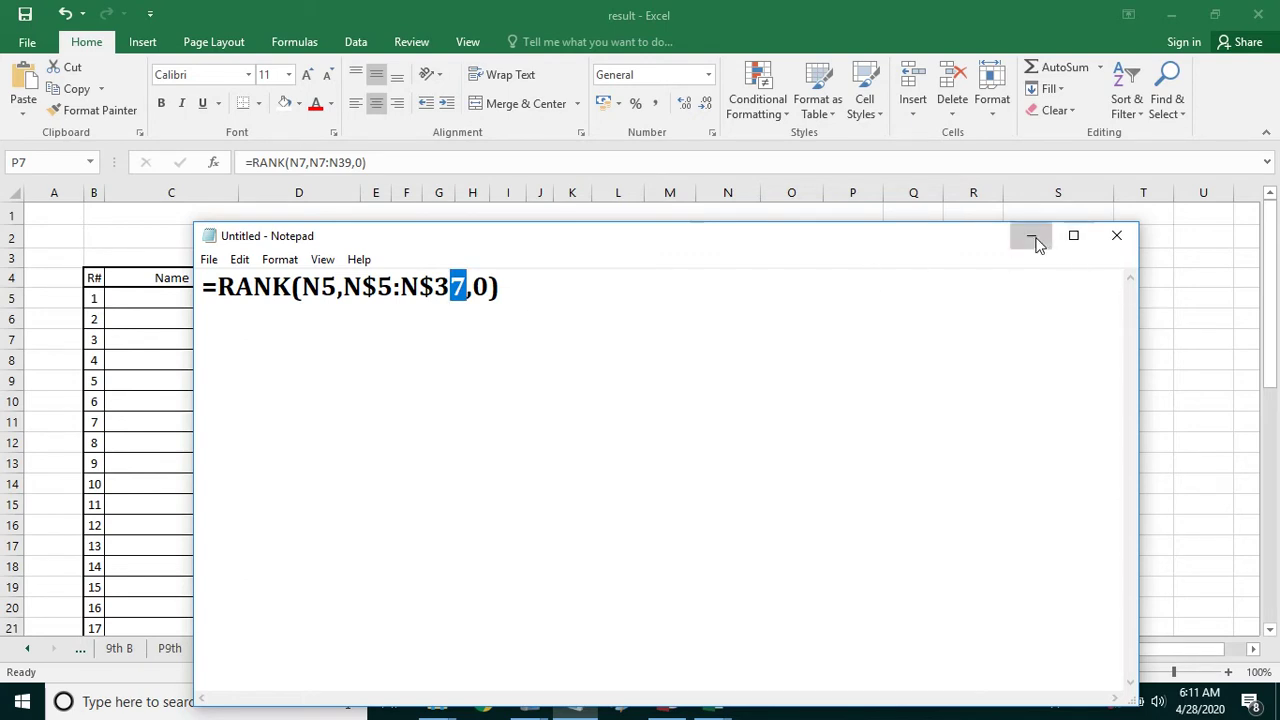
click(1034, 238)
click(856, 303)
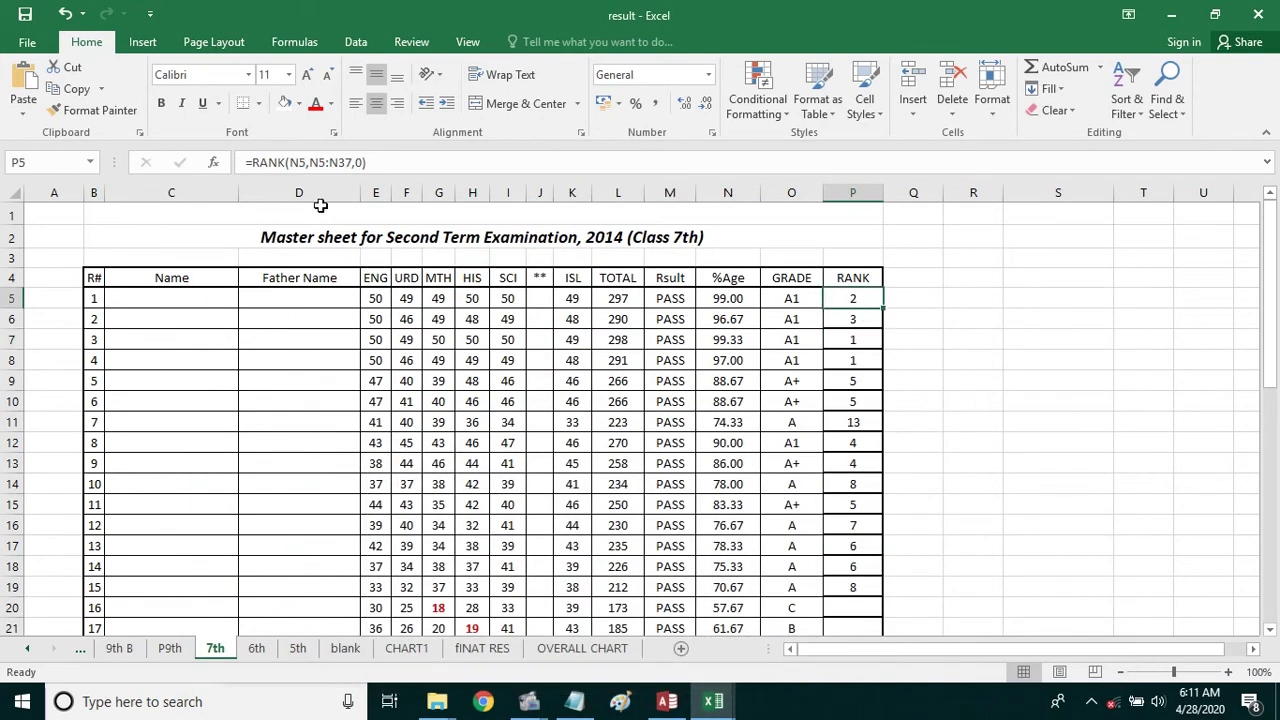
Change P5's formula to =RANK(N5,N$5:N$37,0).
click(321, 165)
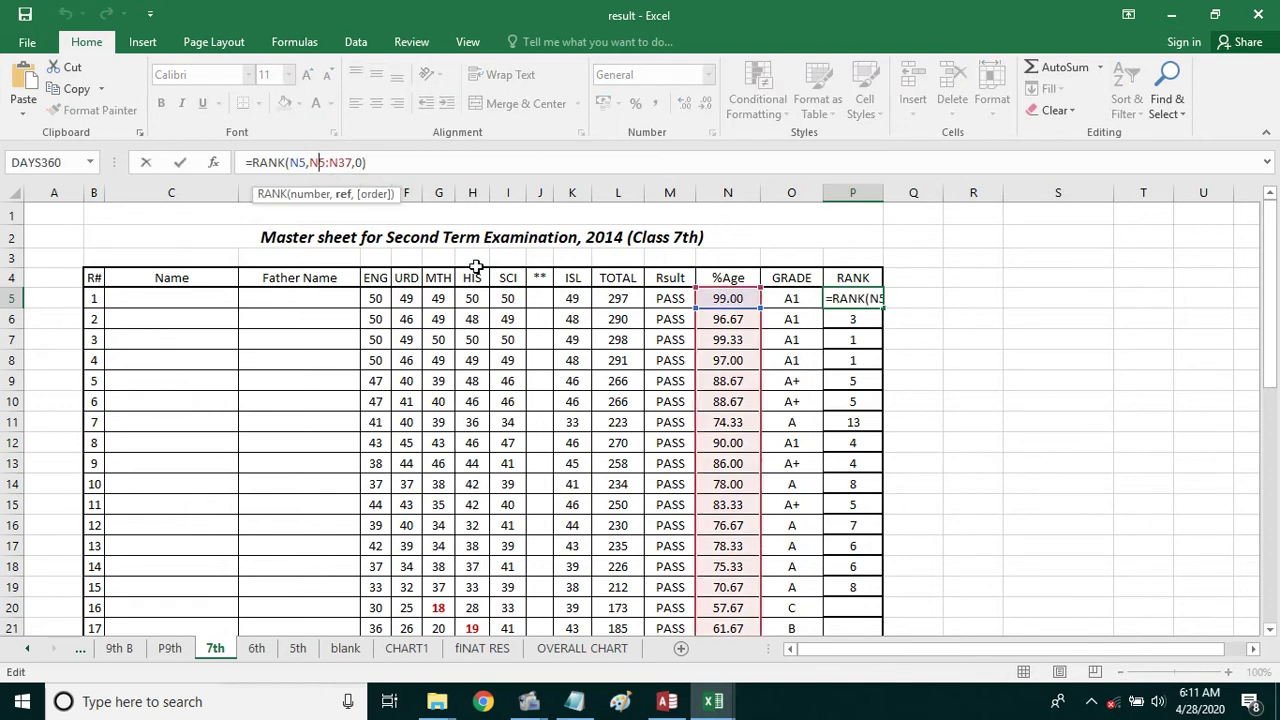
key(Right)
key(Right)
key(Right)
text($)
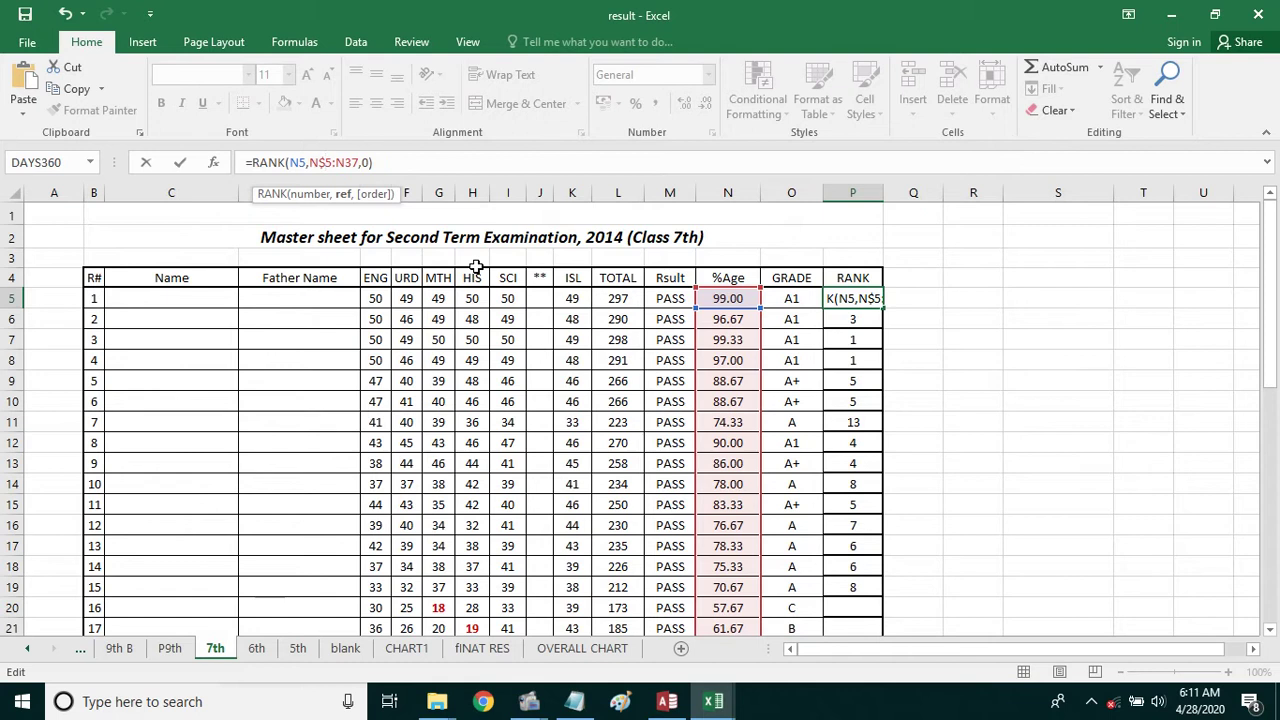
key(Right)
key(Right)
text($)
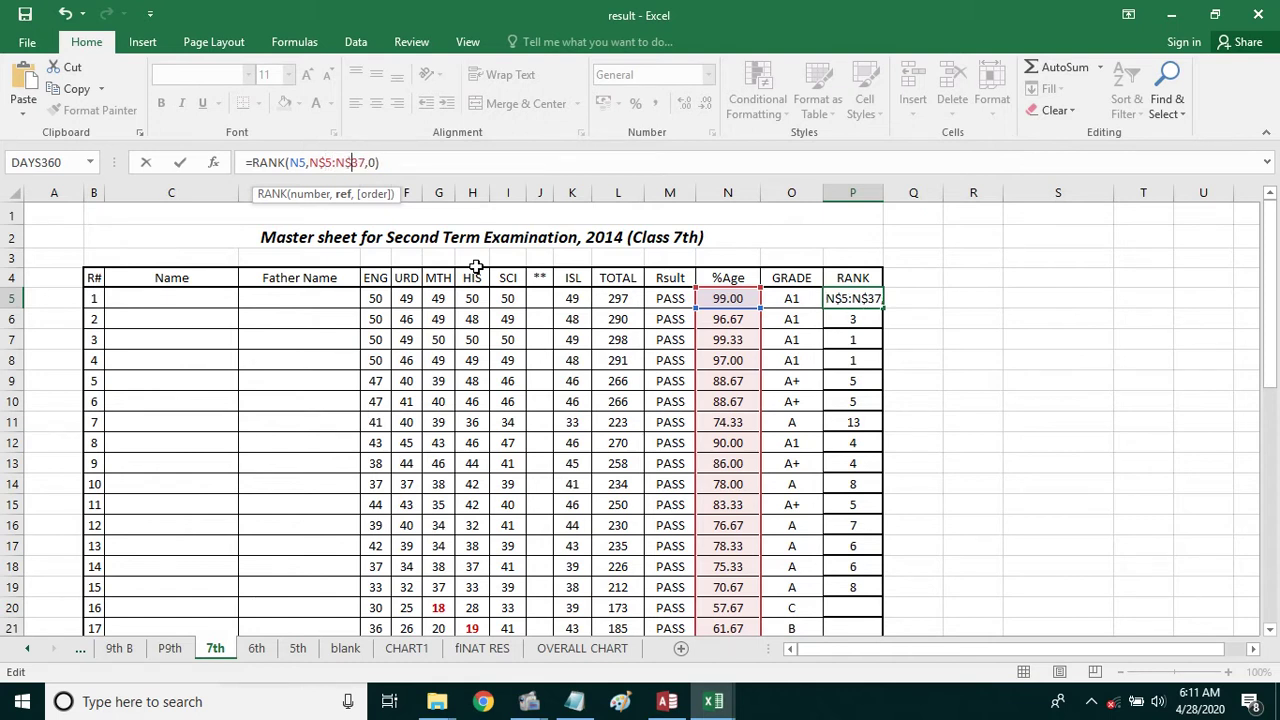
key(Return)
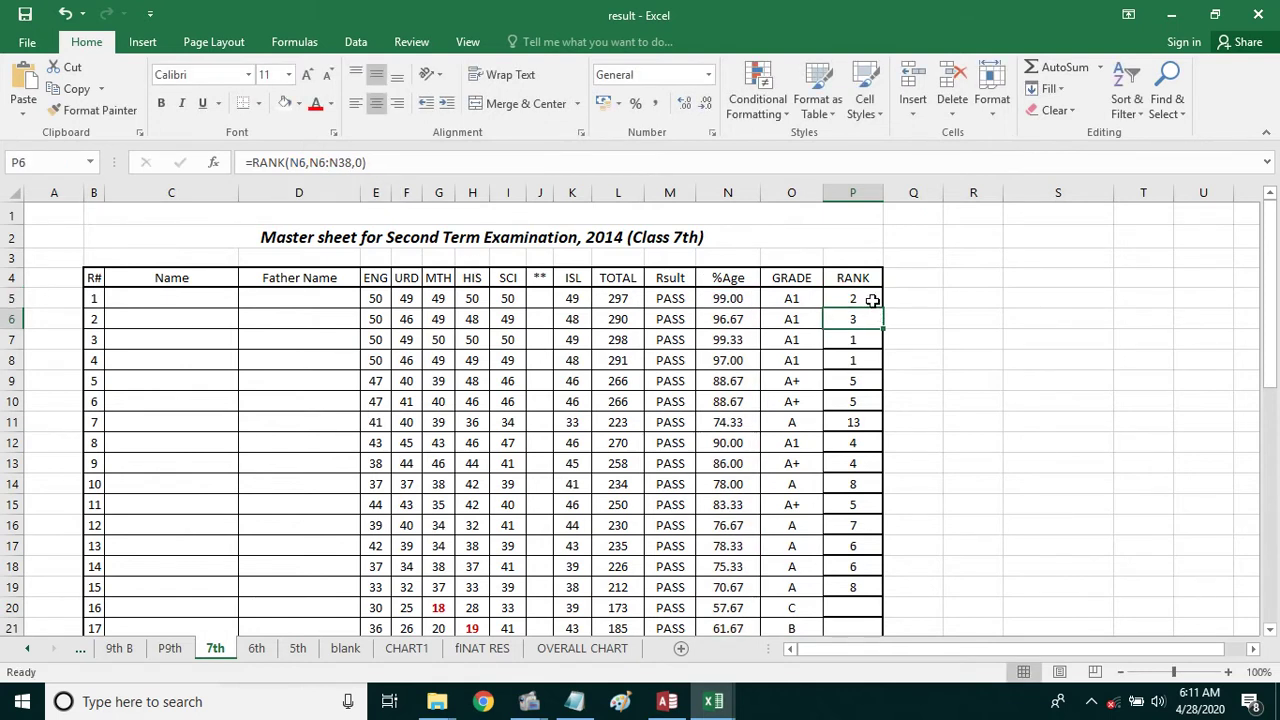
Fill P5's row-locked RANK formula down the column through P37.
click(872, 298)
drag(884, 310, 880, 685)
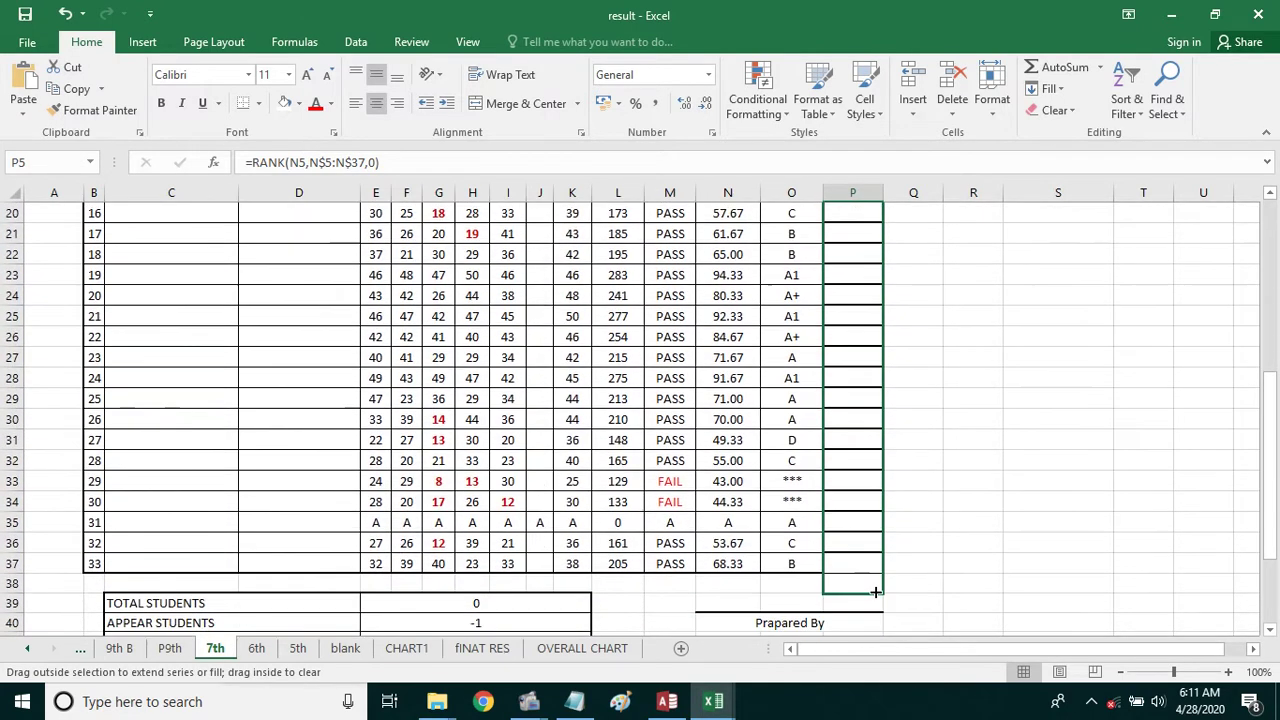
drag(880, 685, 873, 578)
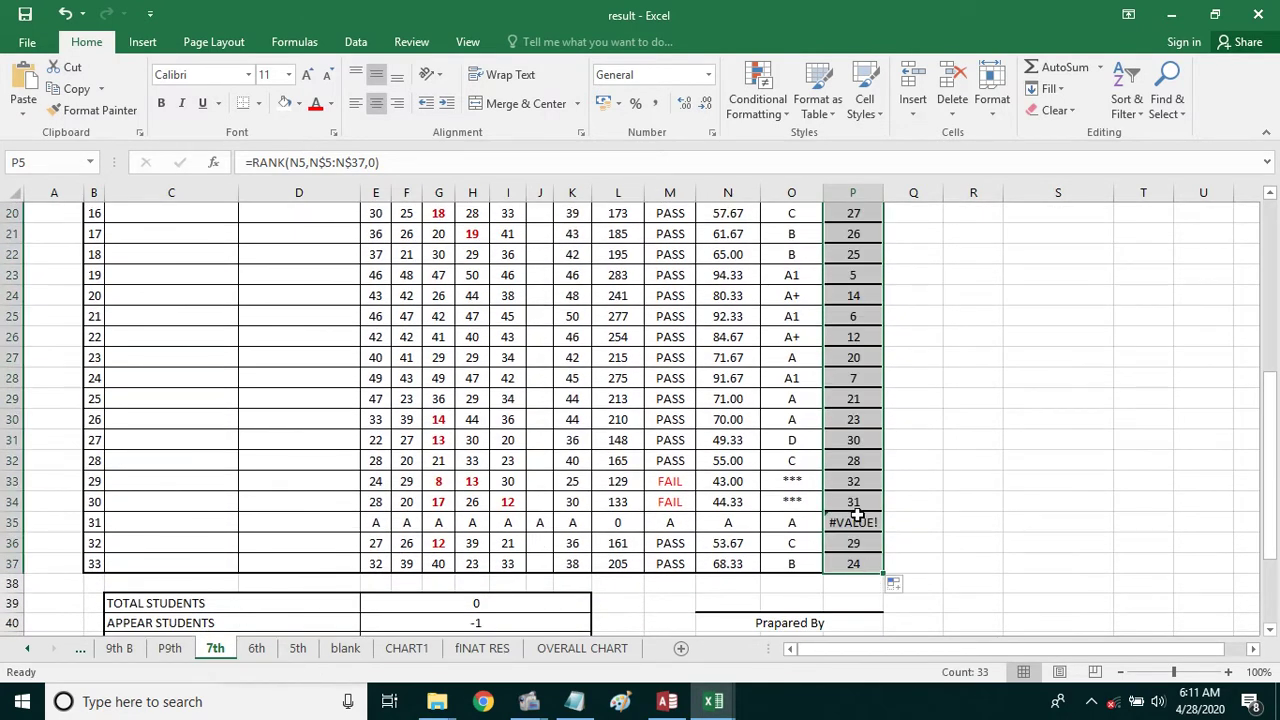
Enter 0 as the absent student's percentage in N35.
click(731, 527)
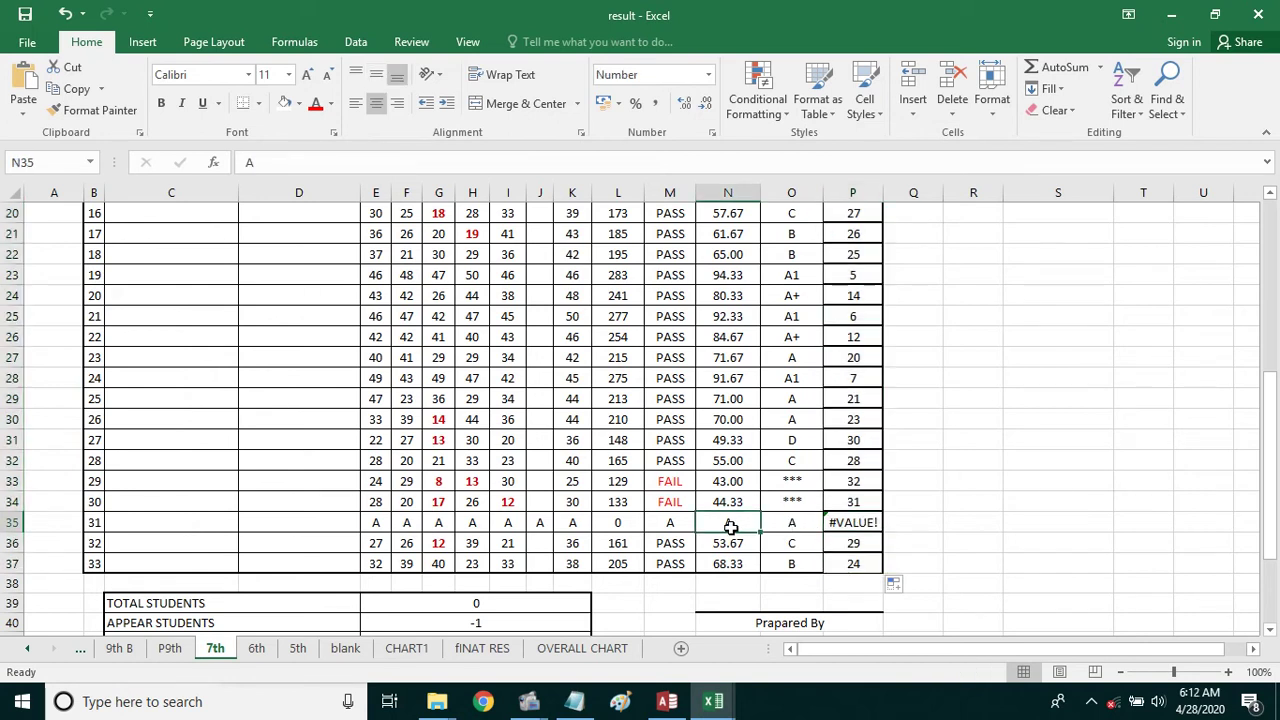
text(0)
key(Return)
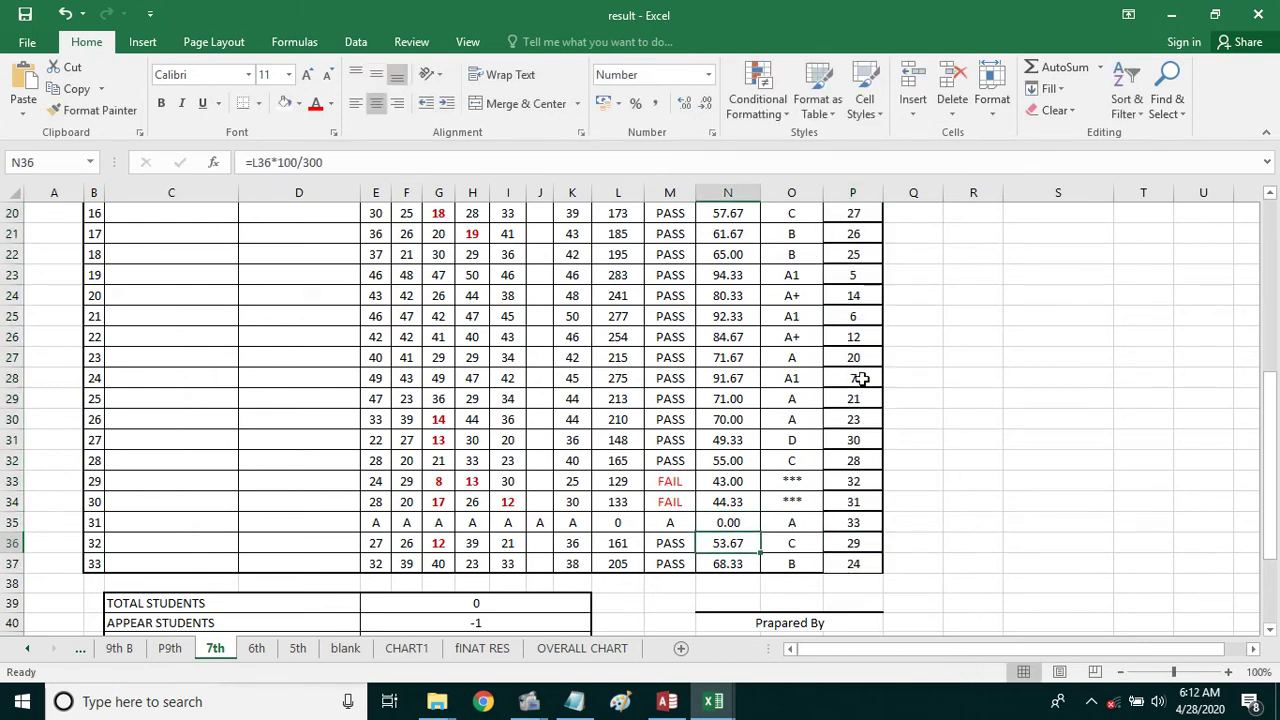
Verify P28's formula =RANK(N28,N$5:N$37,0) gives rank 7, comparing with P5.
click(859, 380)
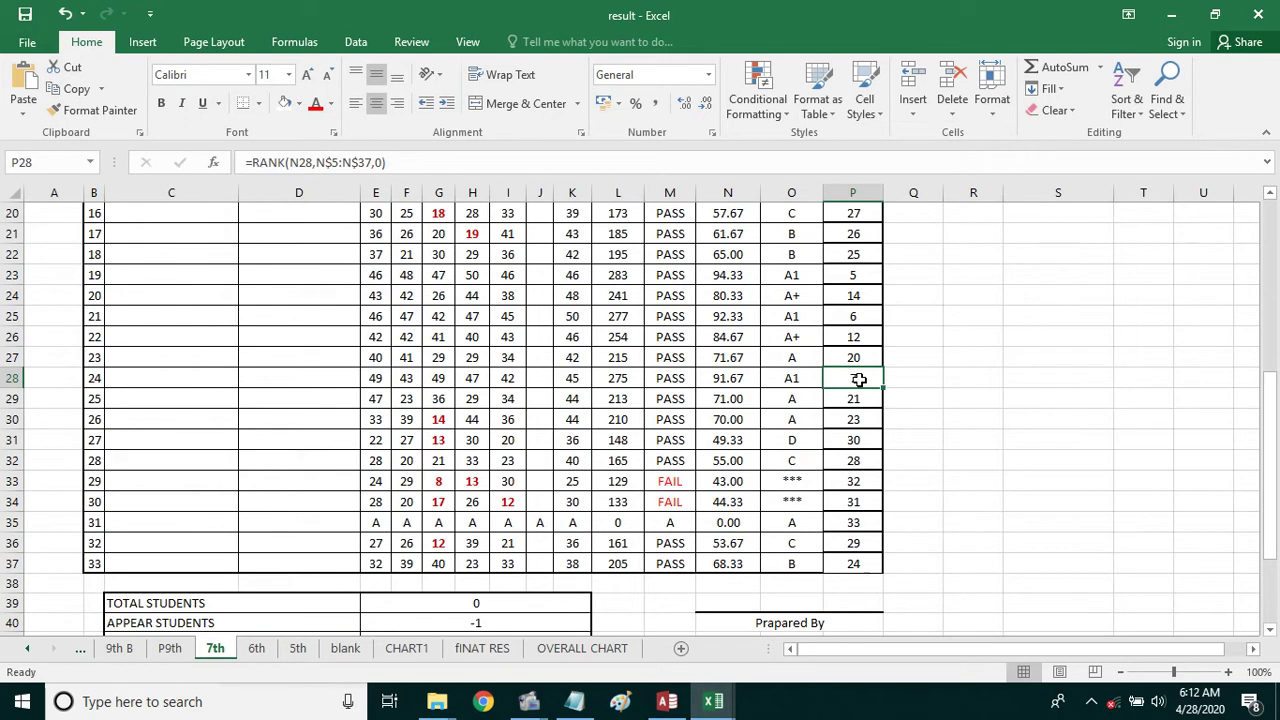
double_click(858, 379)
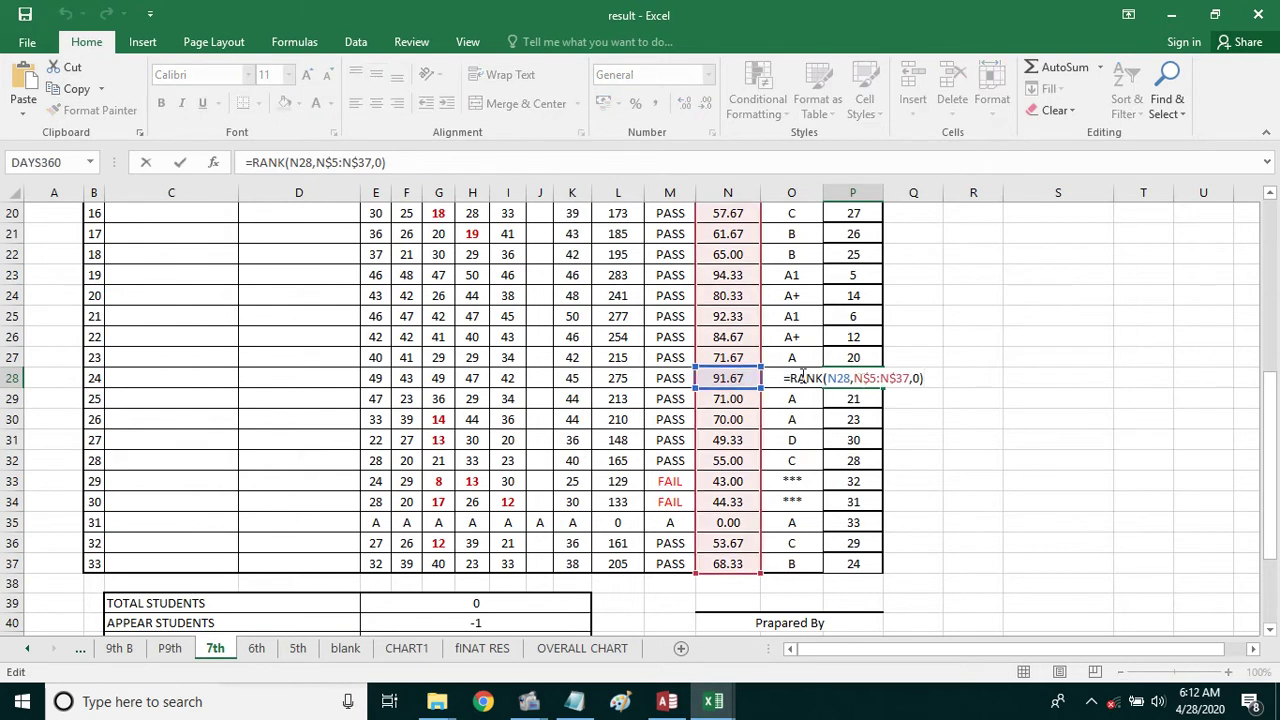
scroll(830, 460, up, 2)
scroll(826, 460, up, 5)
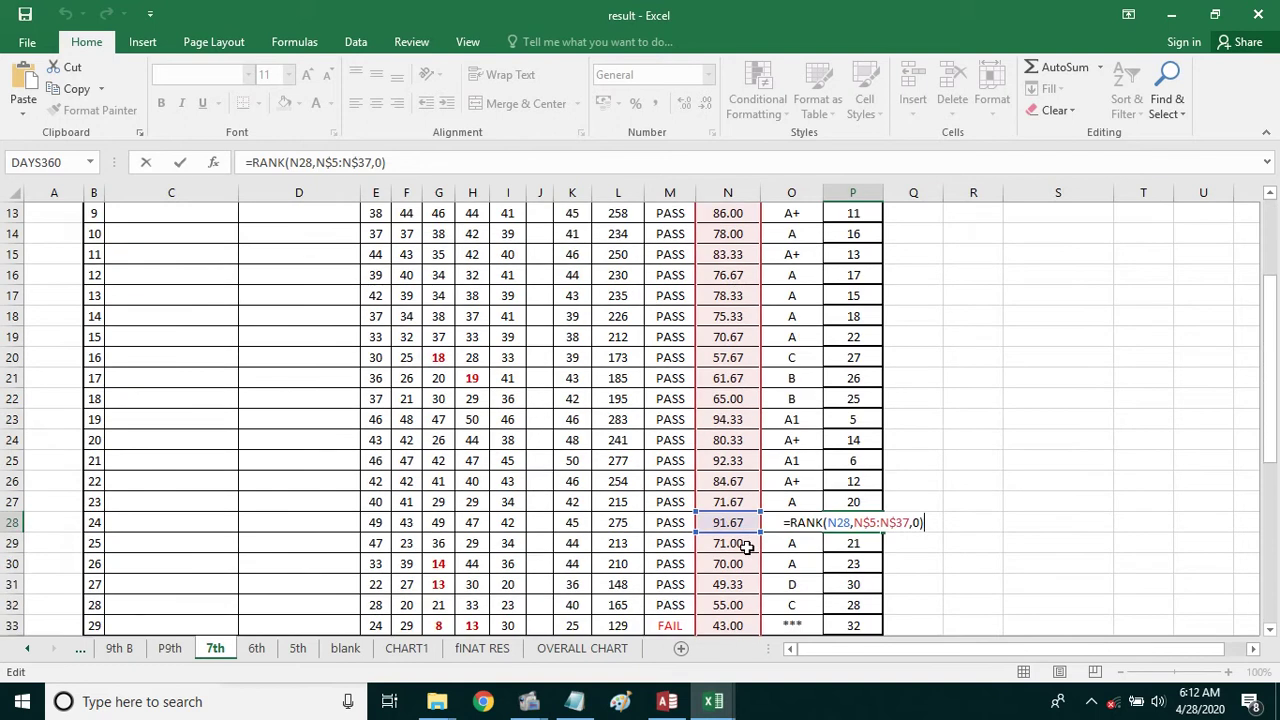
scroll(746, 540, down, 4)
scroll(746, 547, down, 2)
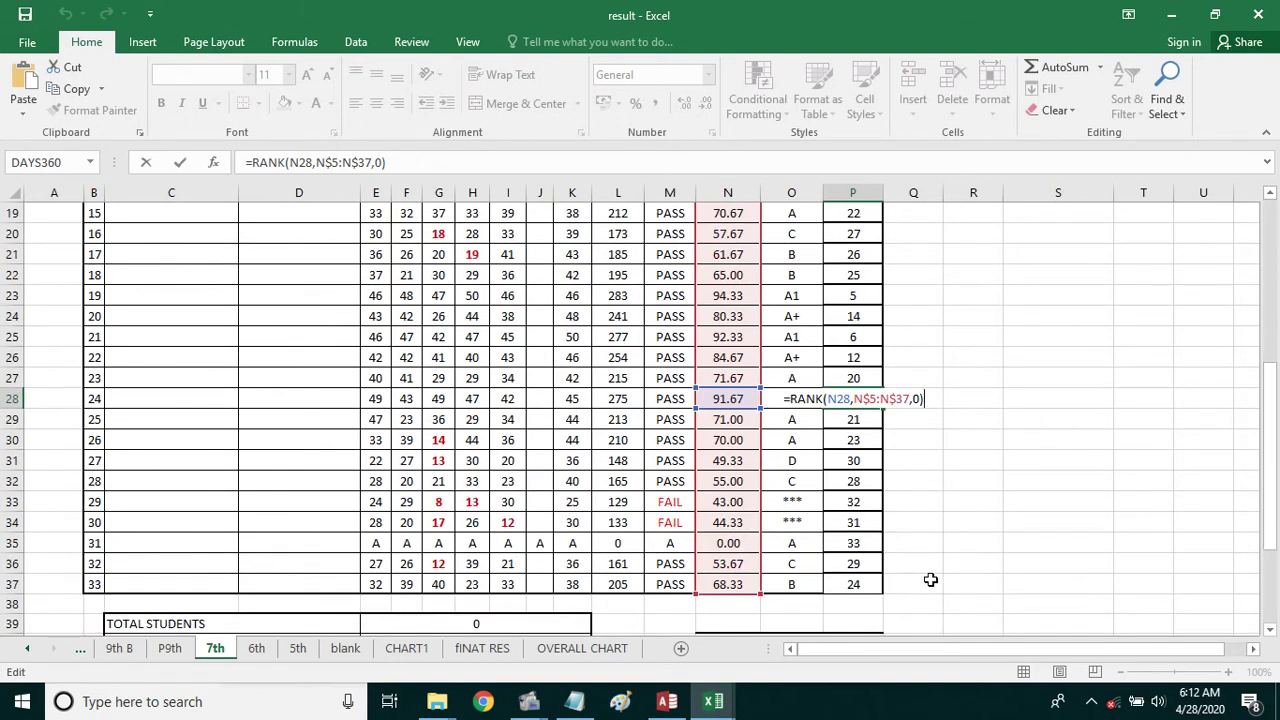
key(Return)
scroll(890, 472, up, 5)
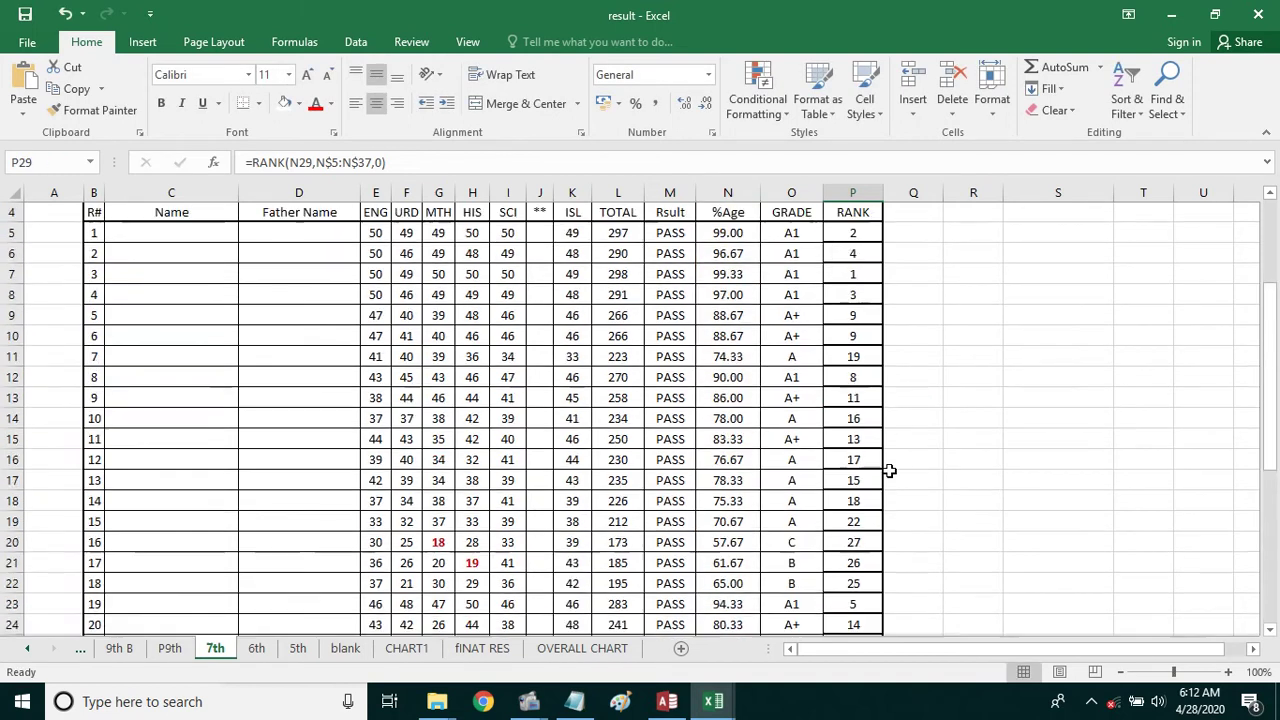
scroll(890, 472, up, 1)
click(856, 300)
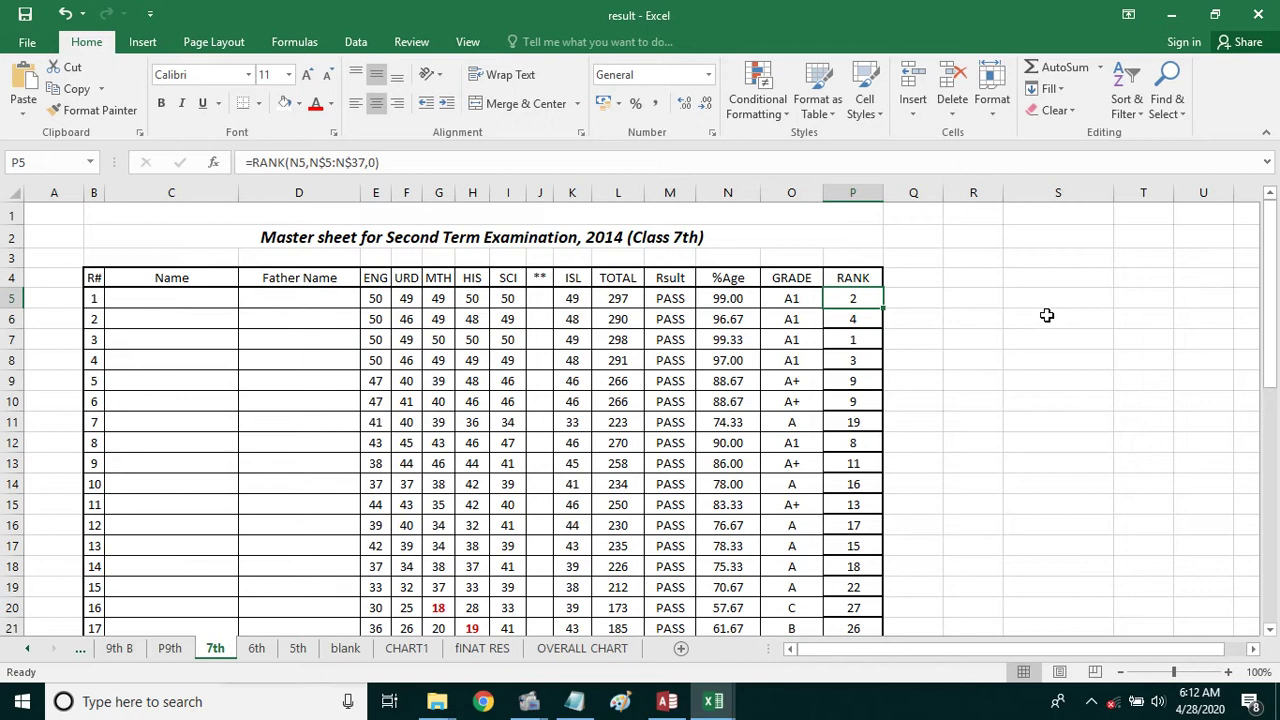
scroll(780, 365, down, 4)
scroll(722, 388, down, 5)
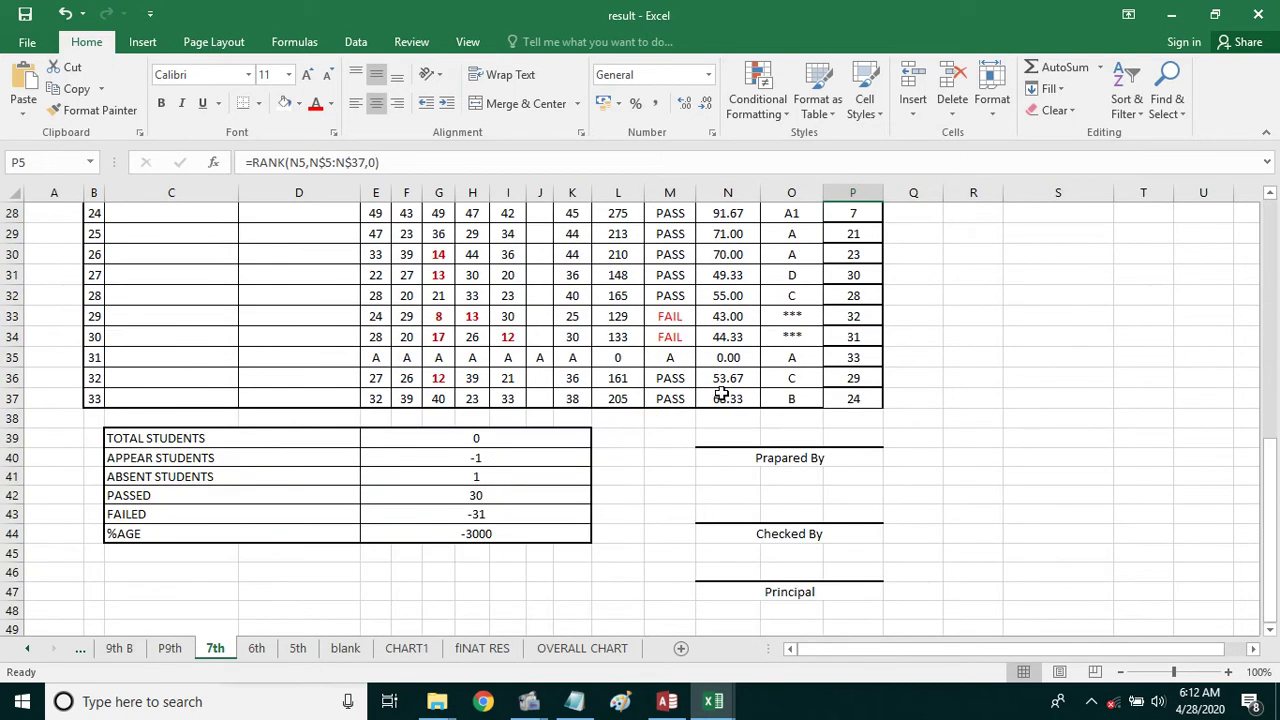
Inspect the TOTAL, APPEAR and ABSENT STUDENTS formulas.
click(494, 440)
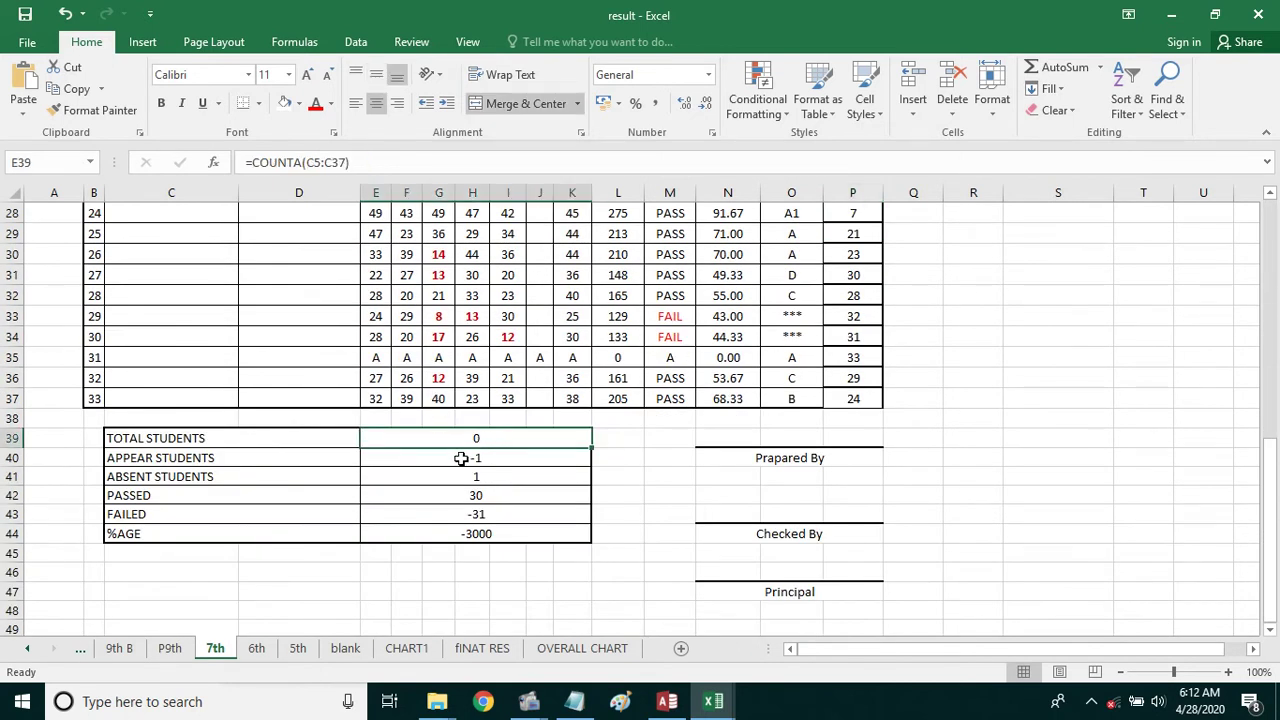
click(476, 460)
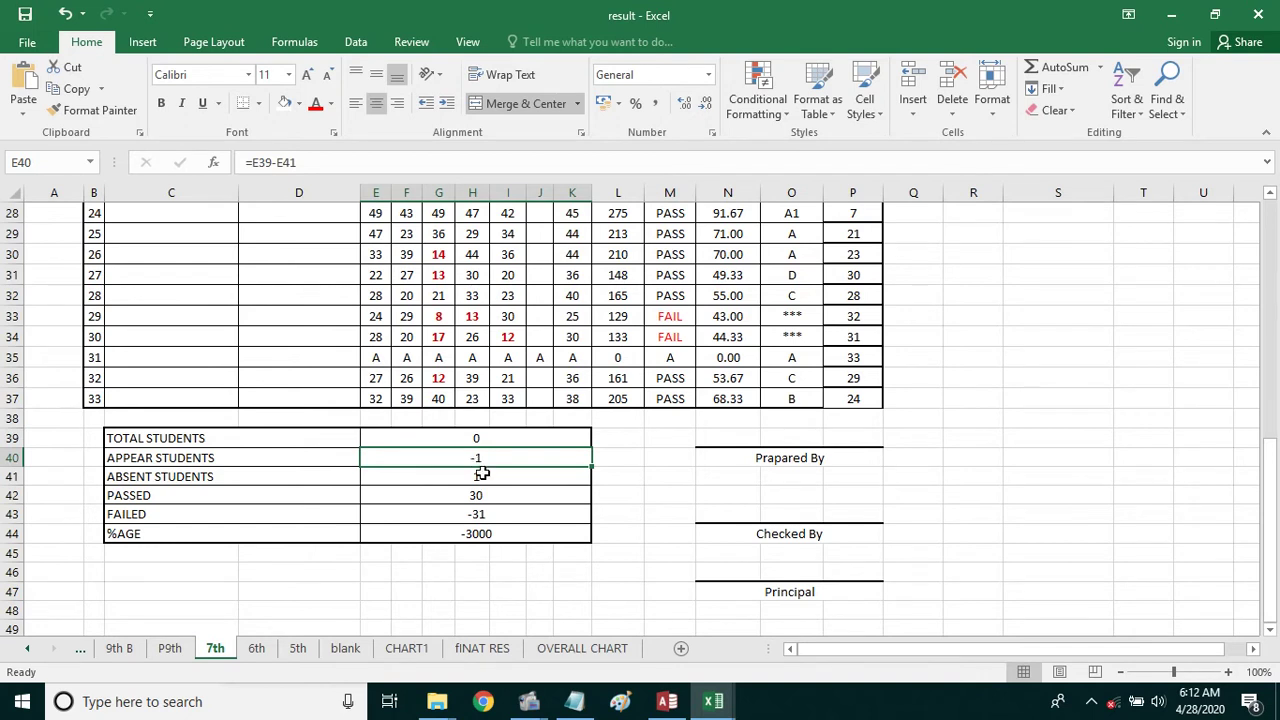
click(482, 474)
click(482, 438)
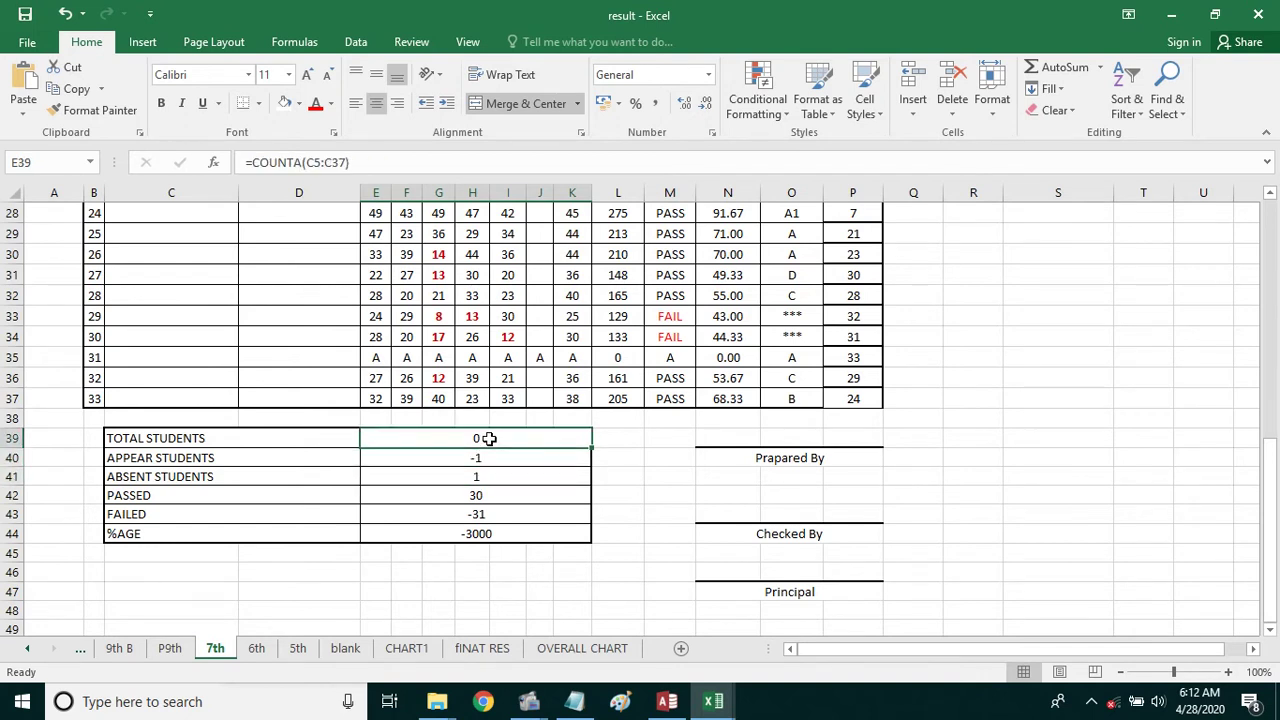
scroll(488, 450, up, 3)
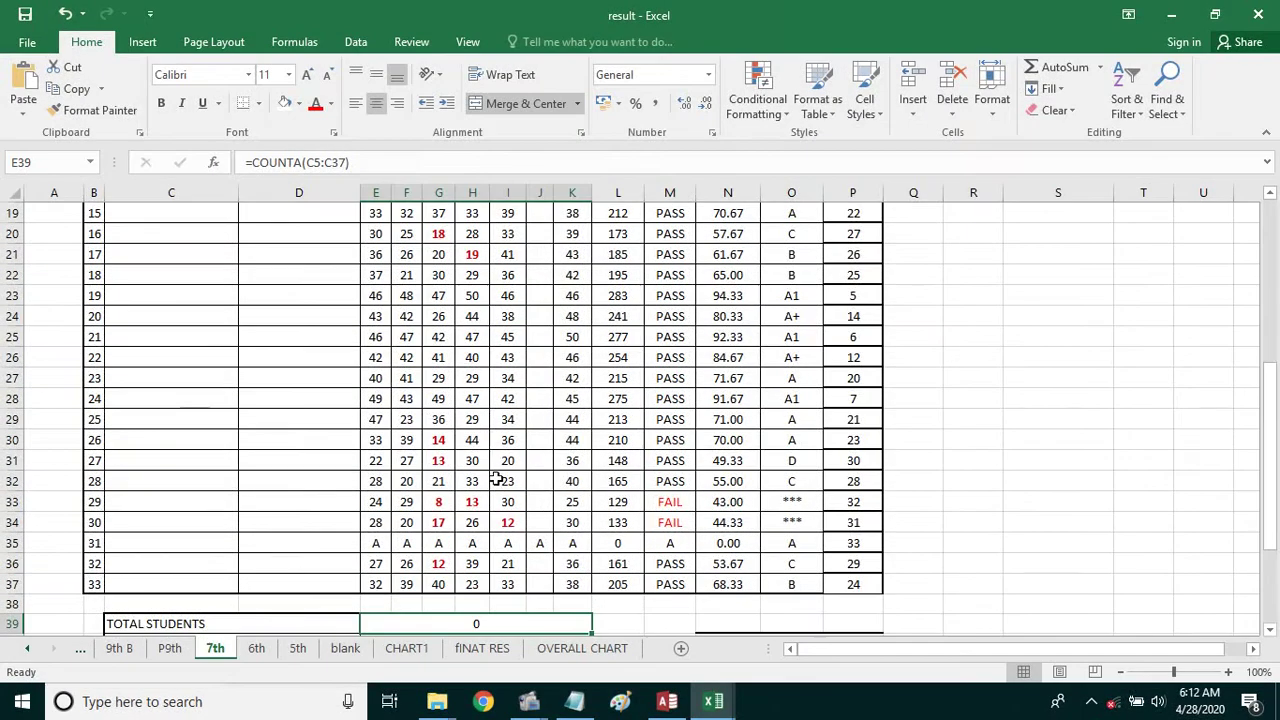
Set TOTAL STUDENTS to =COUNT(E5:E37), giving 32.
text(=count)
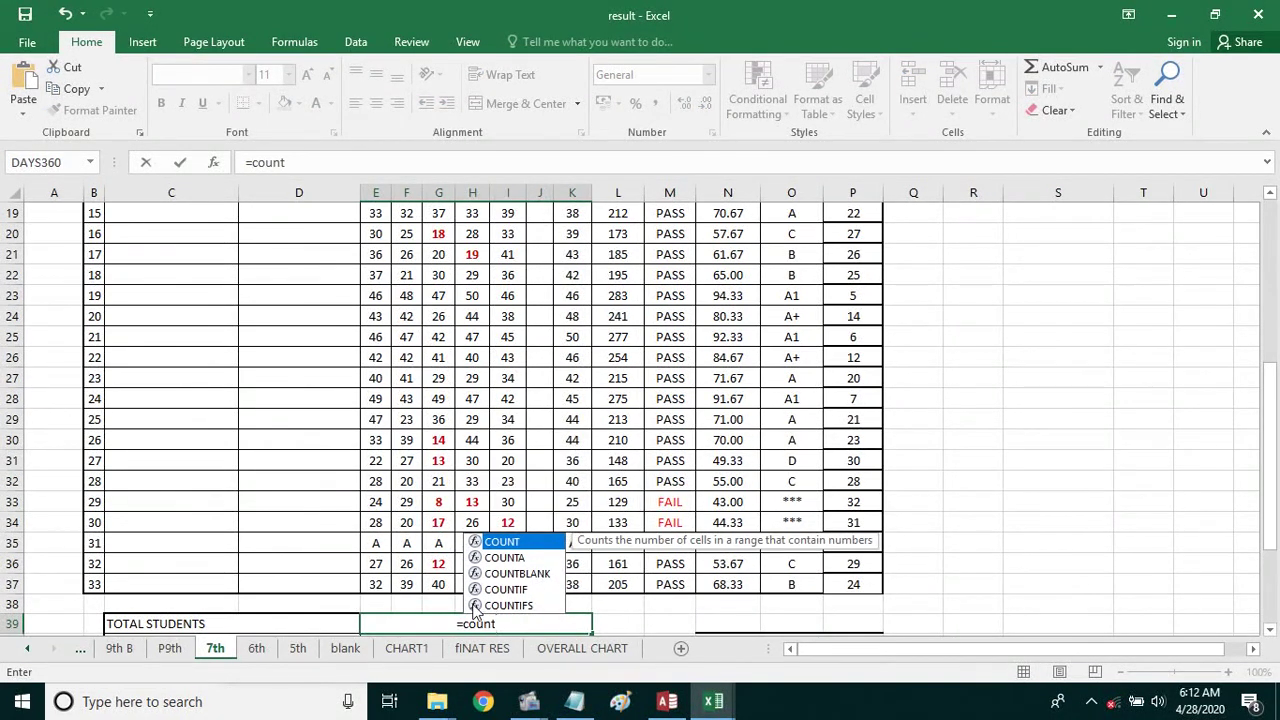
text(()
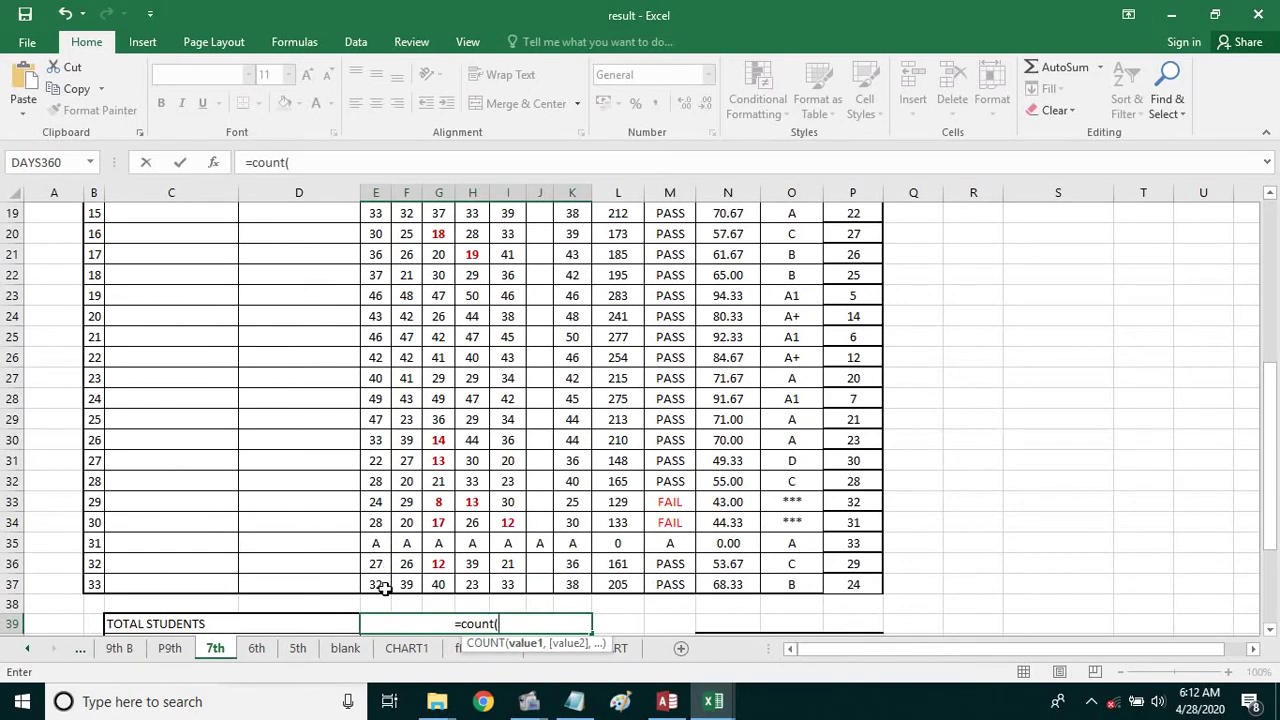
drag(380, 584, 384, 247)
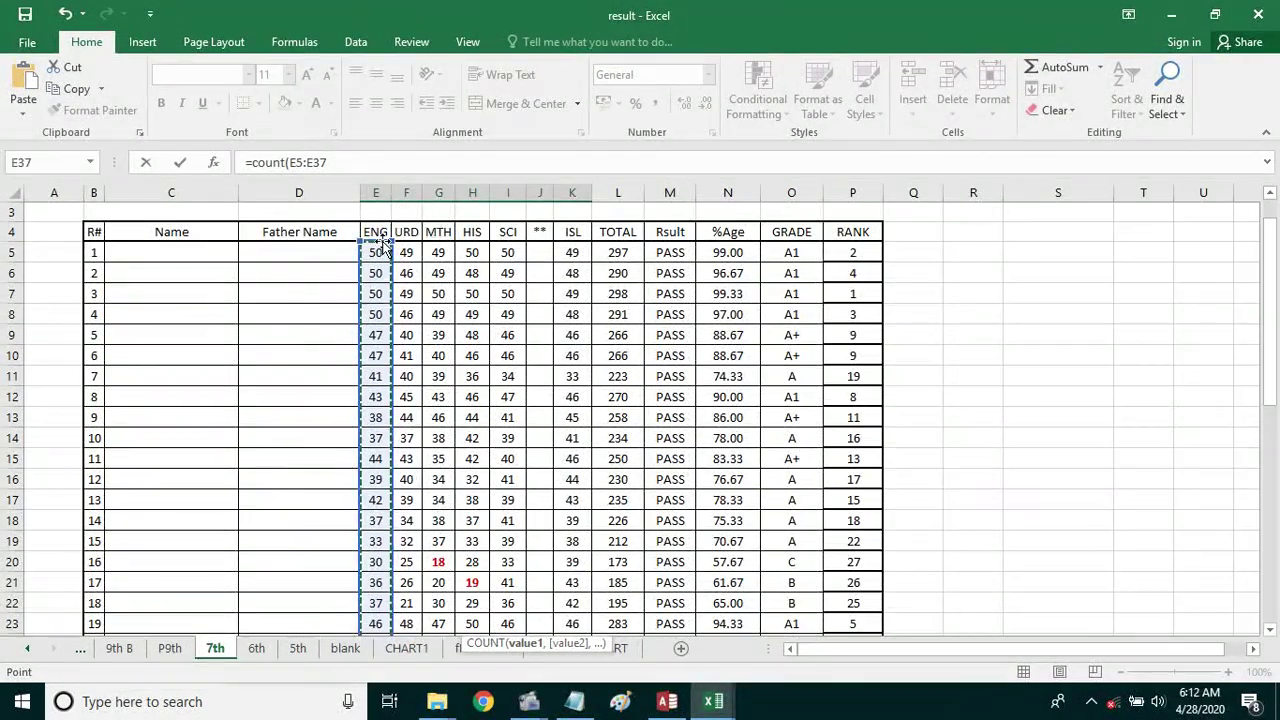
key(Return)
scroll(386, 236, down, 3)
scroll(410, 240, down, 3)
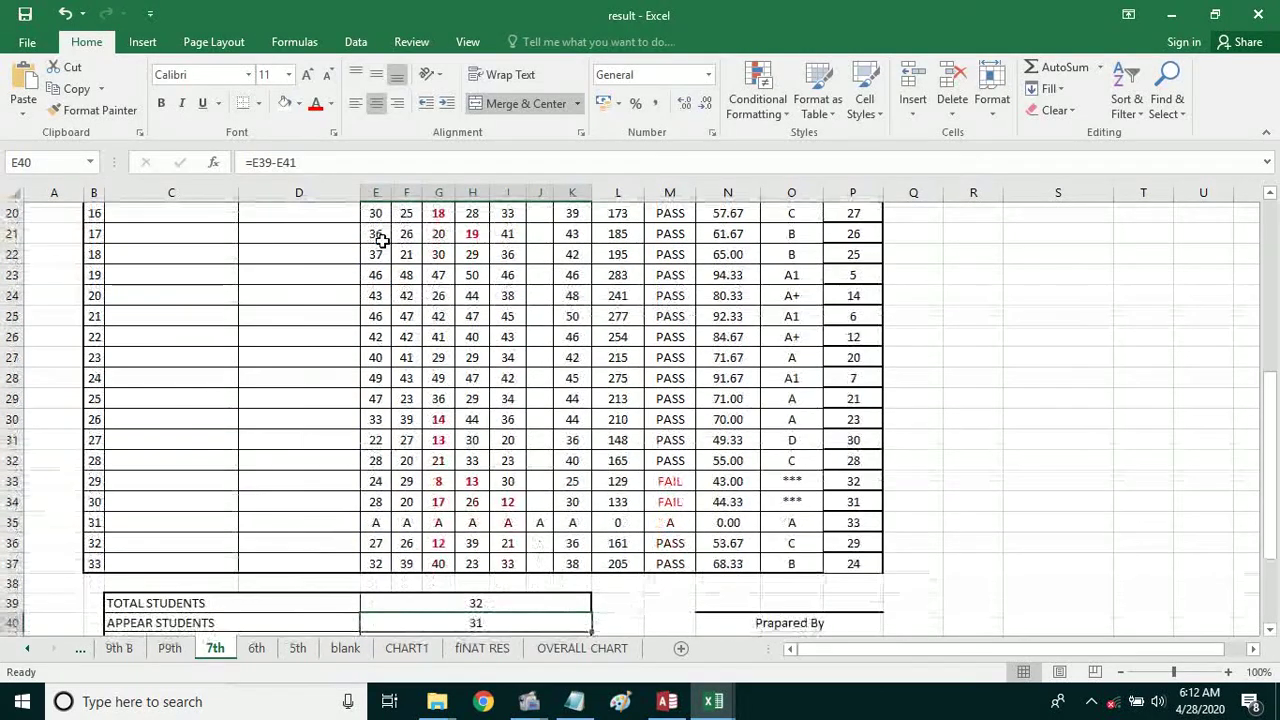
click(477, 598)
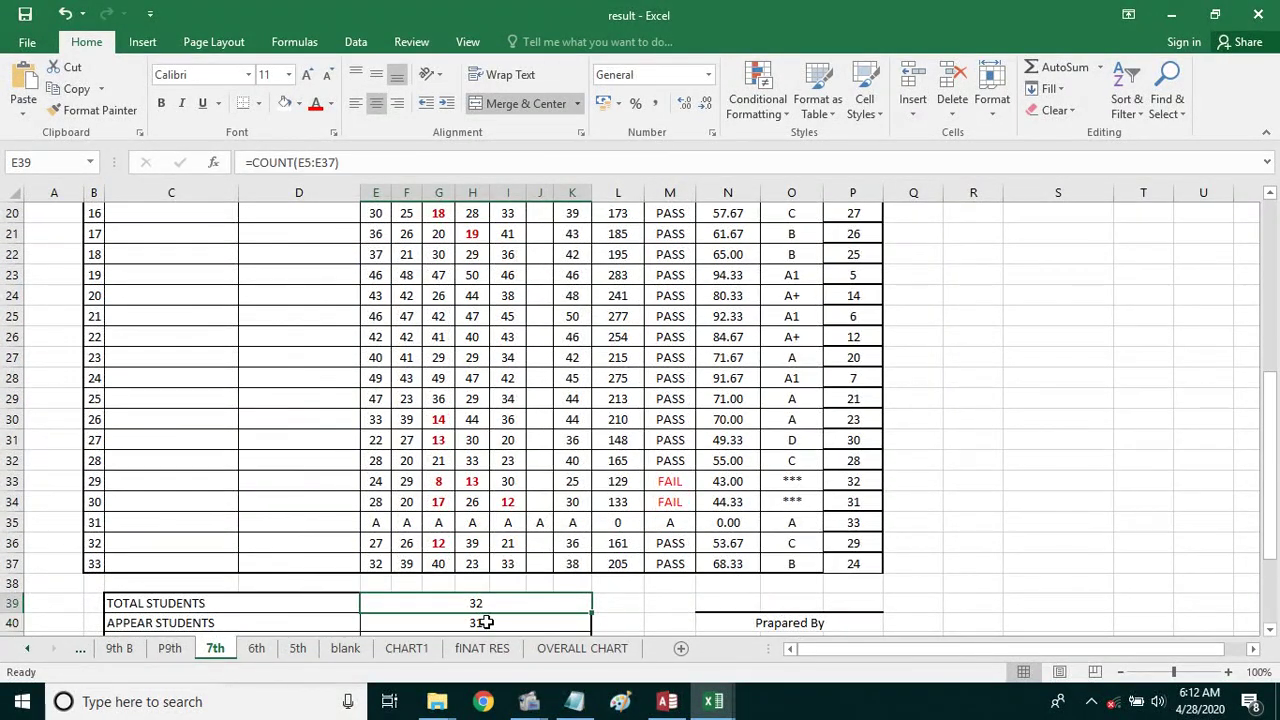
click(484, 623)
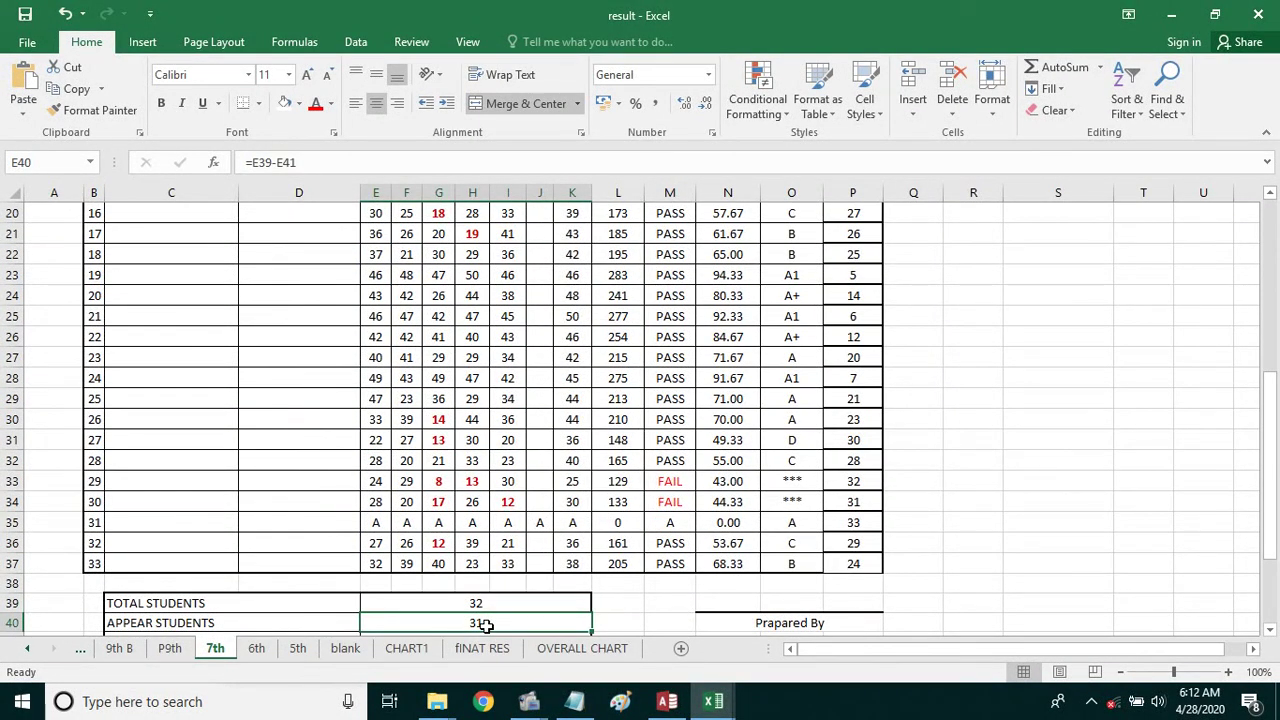
scroll(485, 622, down, 1)
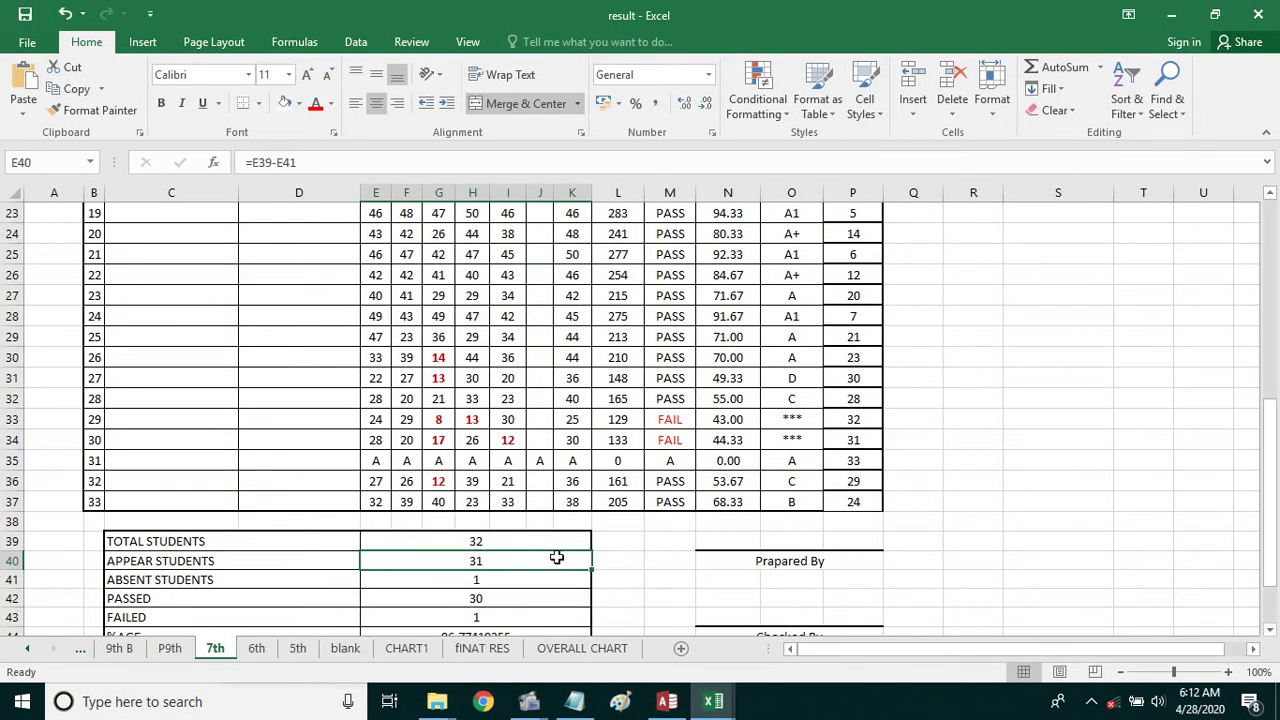
click(791, 462)
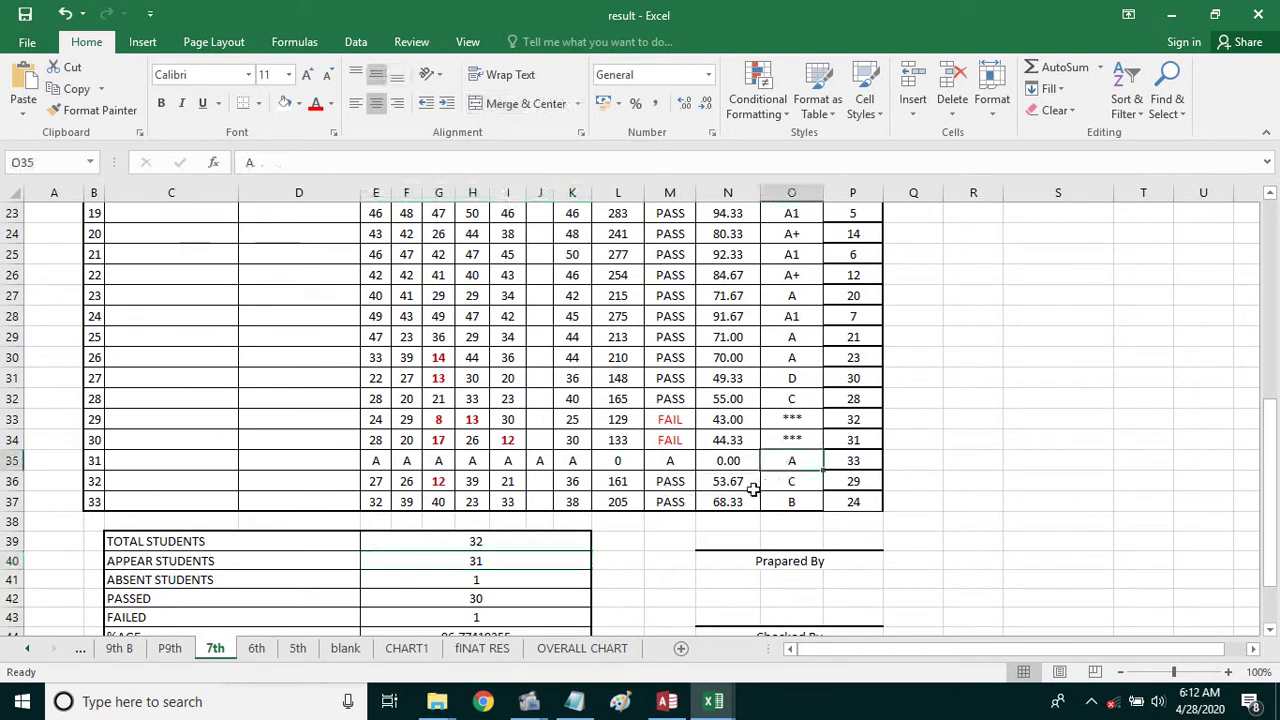
click(495, 582)
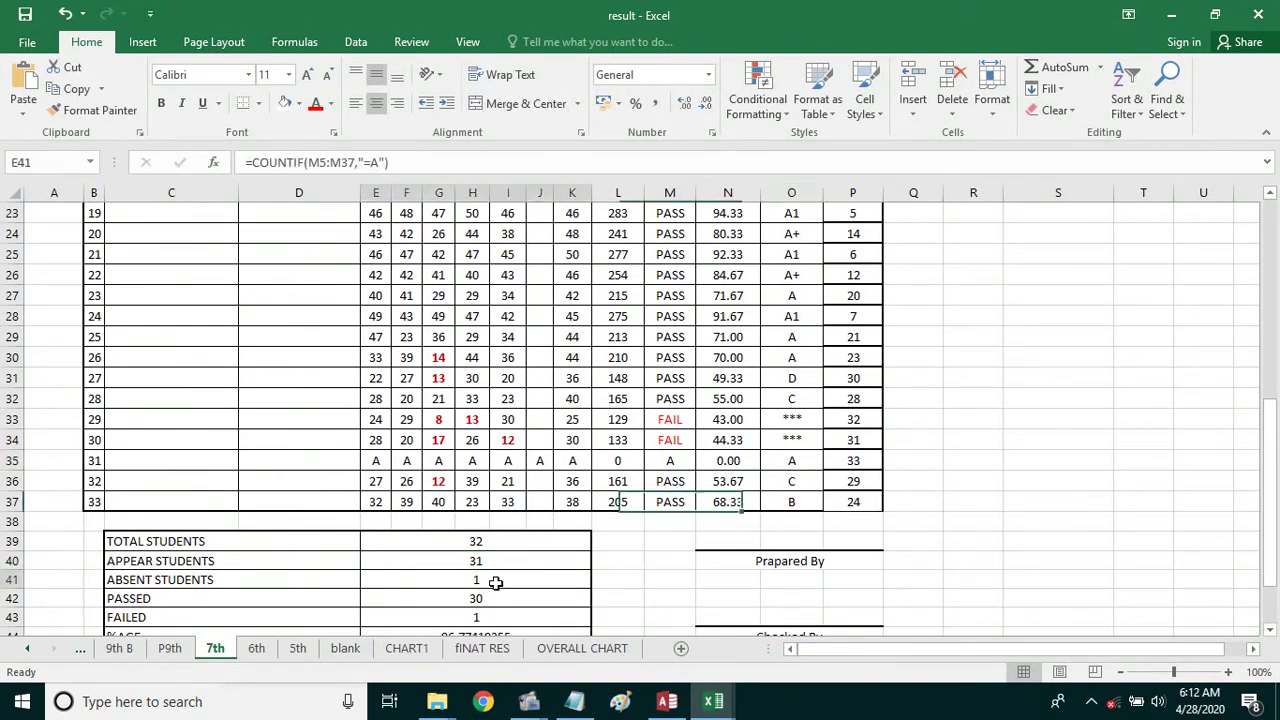
click(503, 601)
scroll(508, 604, down, 1)
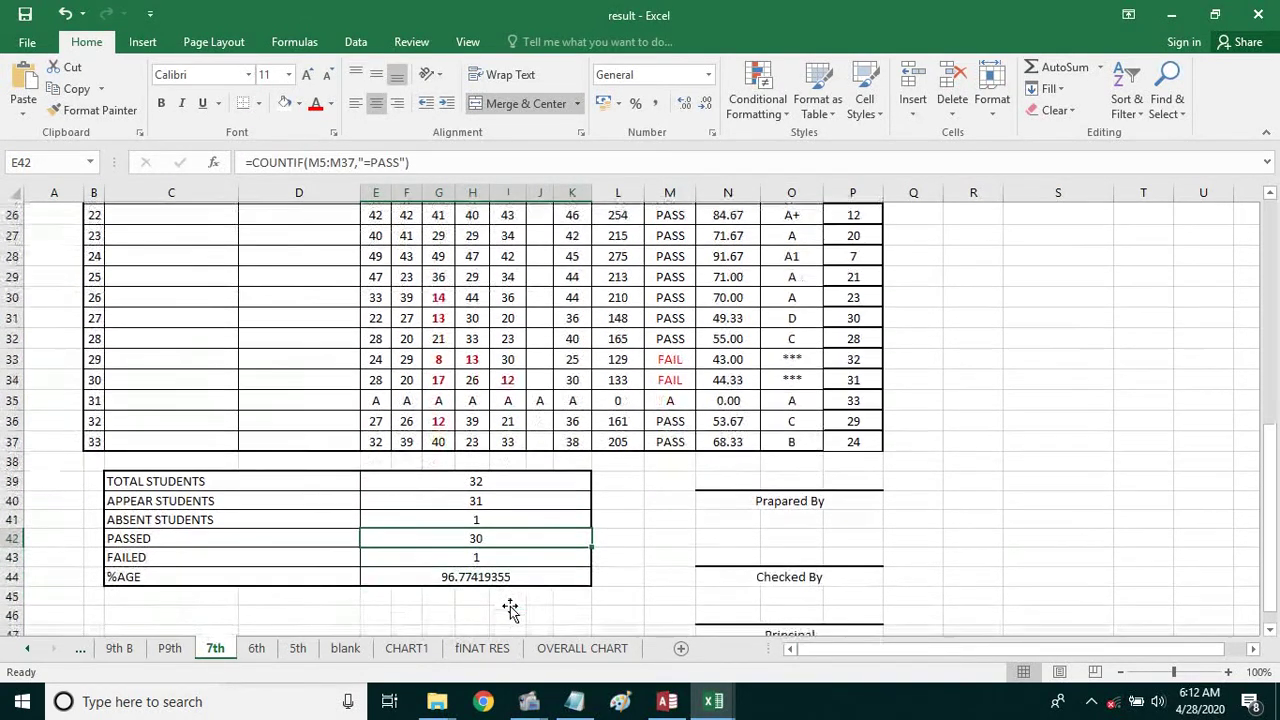
scroll(495, 590, down, 1)
click(471, 491)
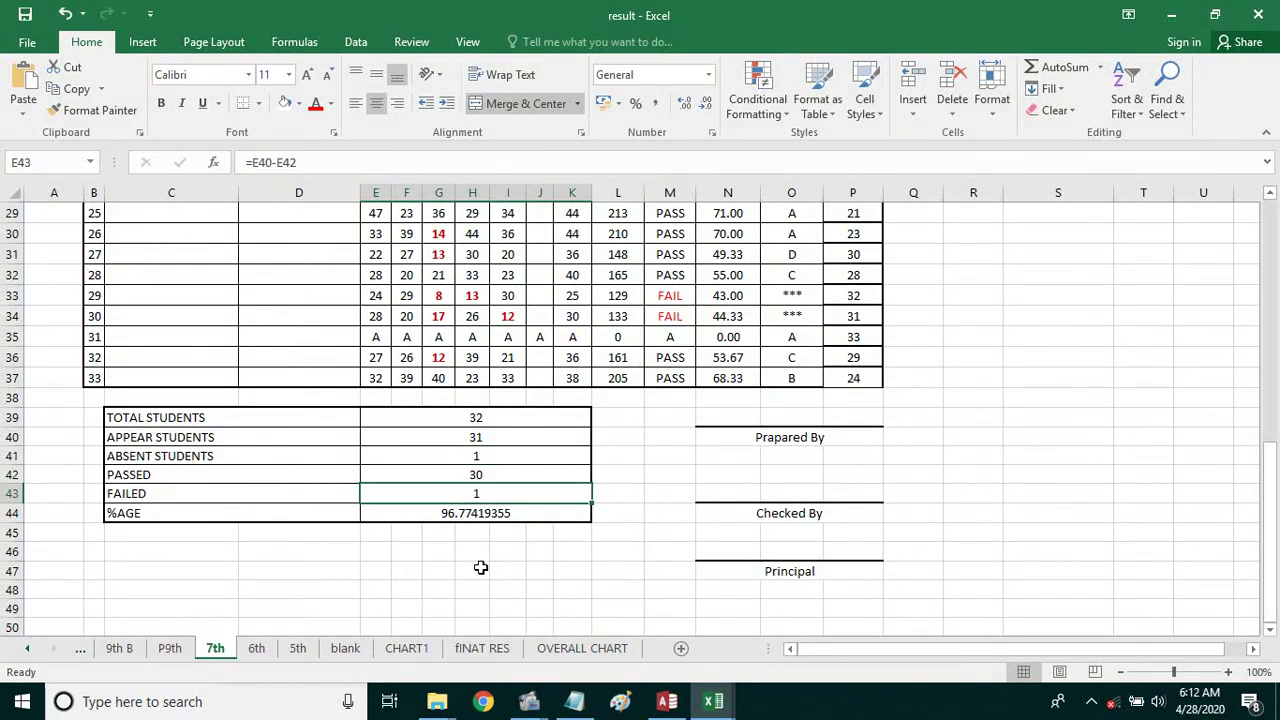
click(466, 515)
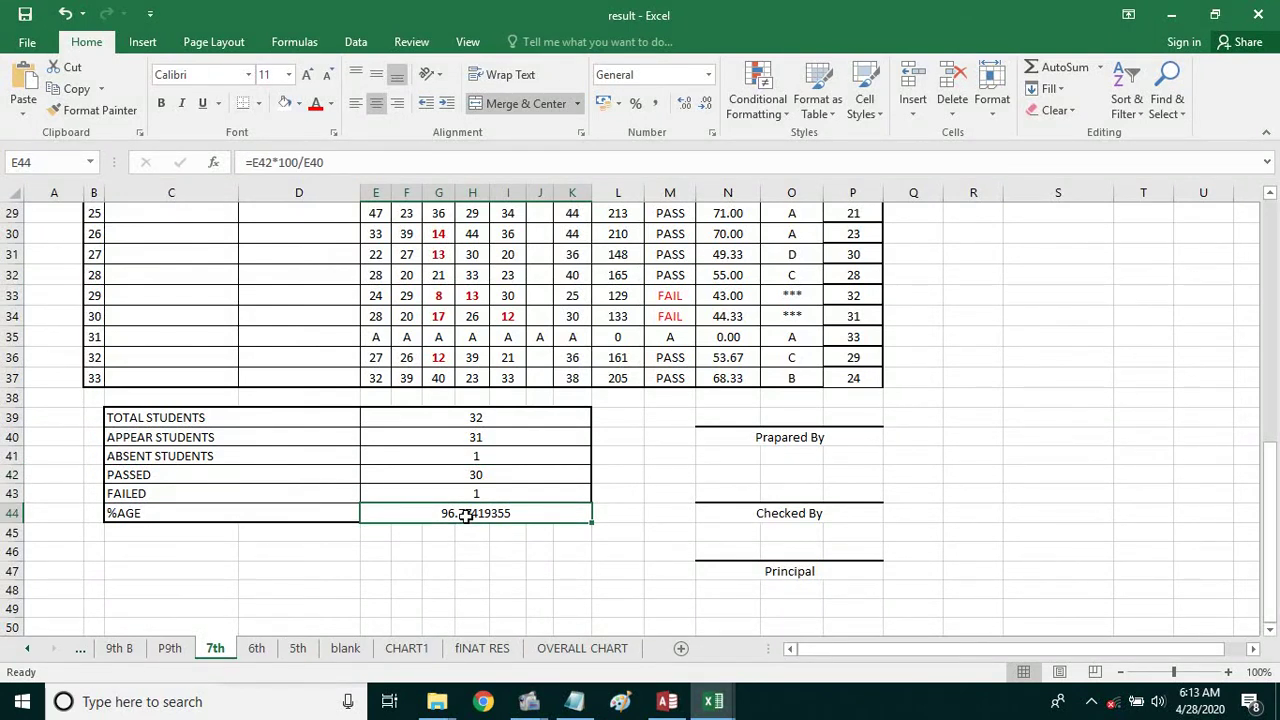
click(371, 396)
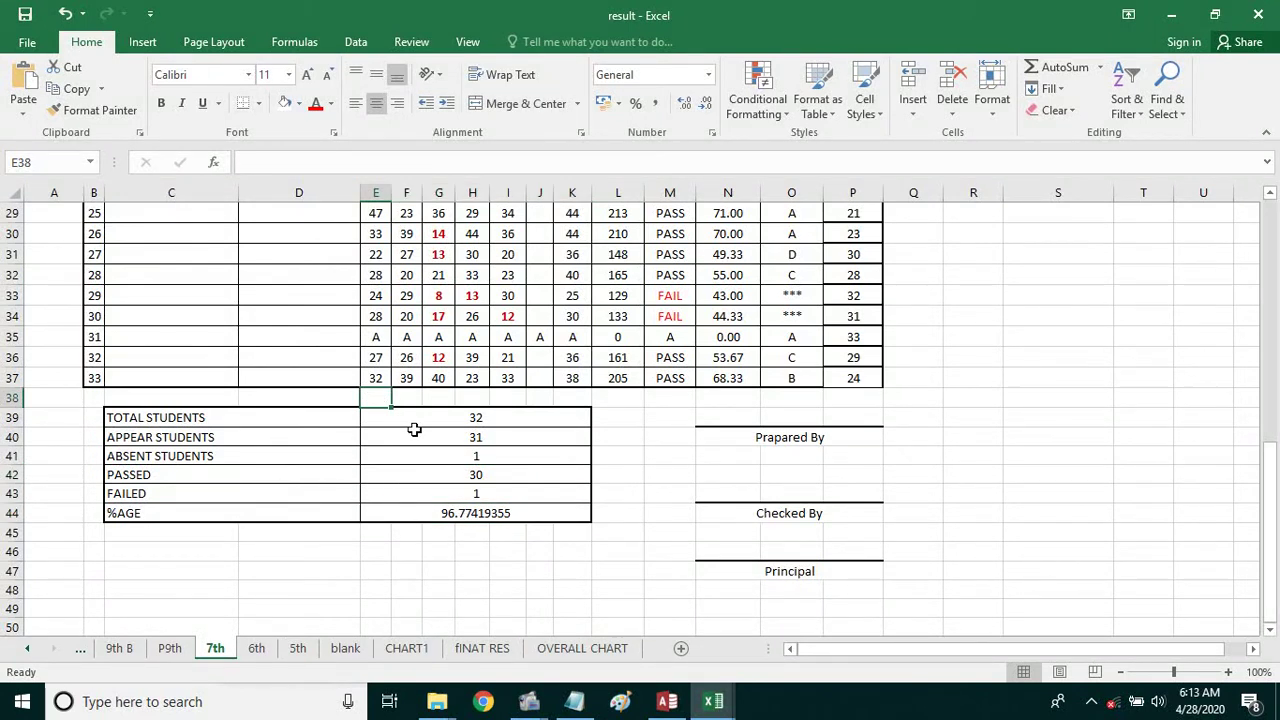
Insert a blank row 38 above the TOTAL STUDENTS row for the new count.
right_click(26, 398)
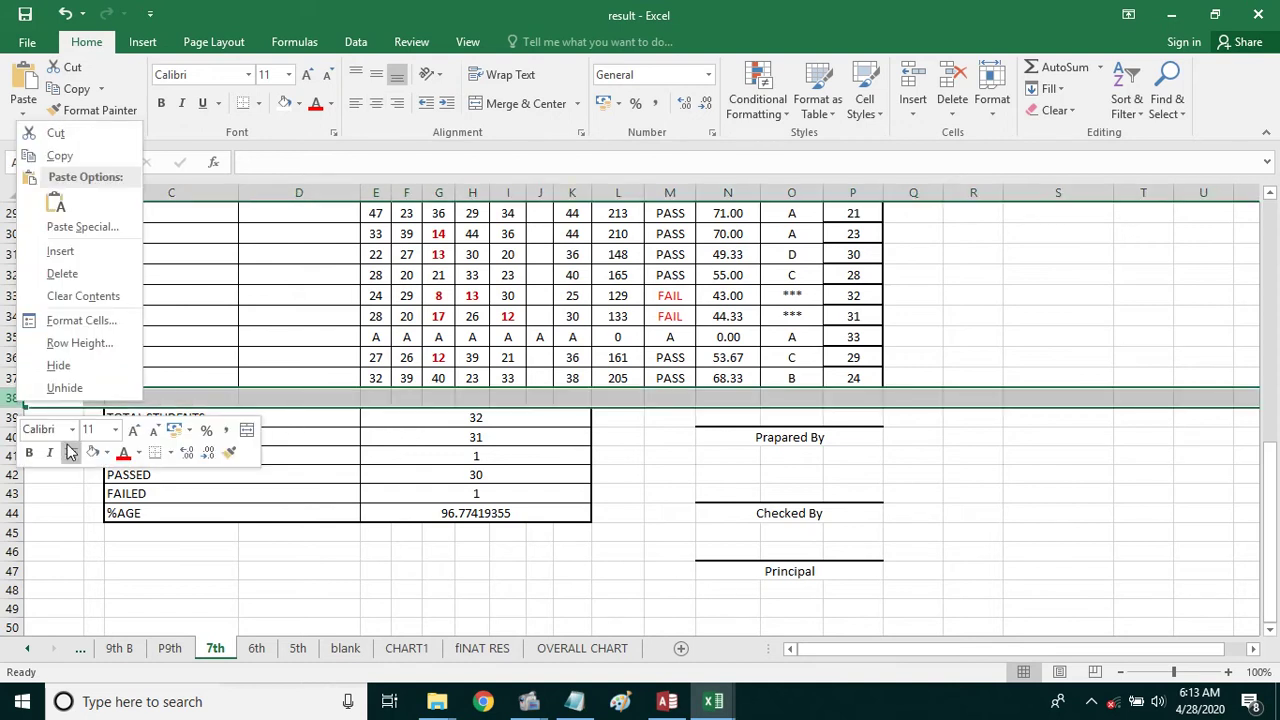
click(60, 251)
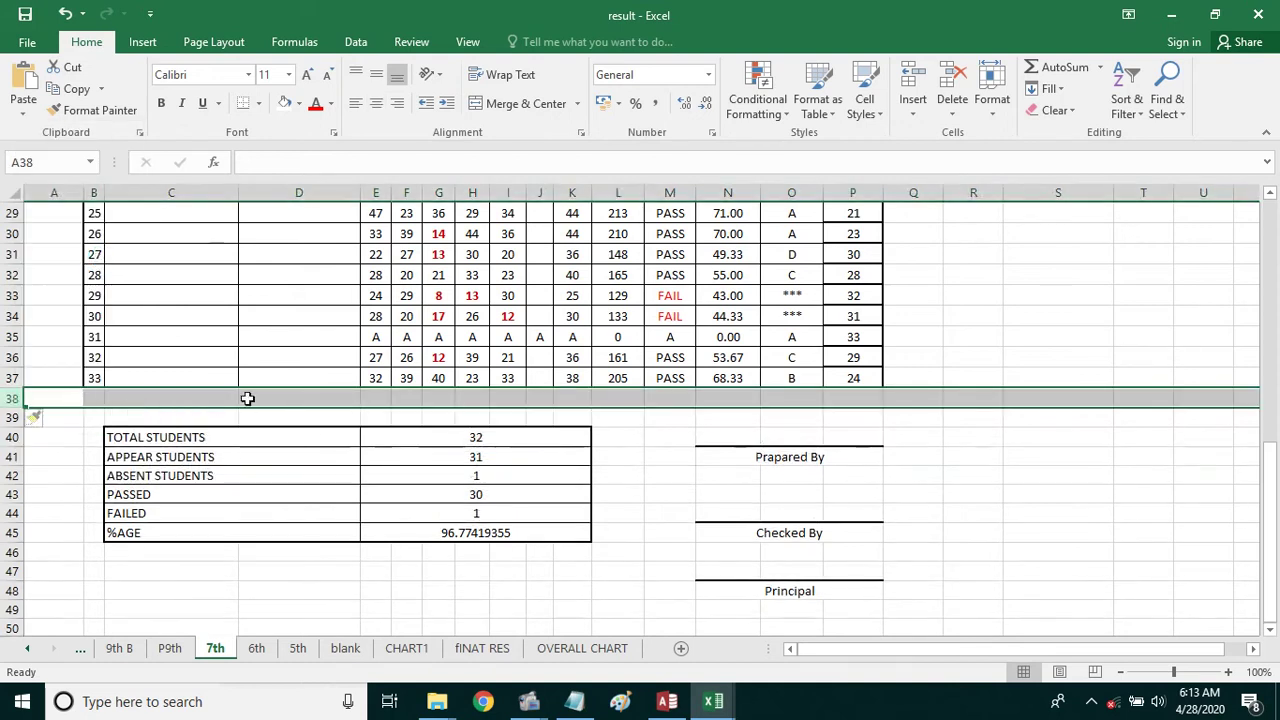
click(335, 418)
Enter =COUNTIF(E5:E37,">40") in E38, giving 16 English marks above 40.
click(383, 398)
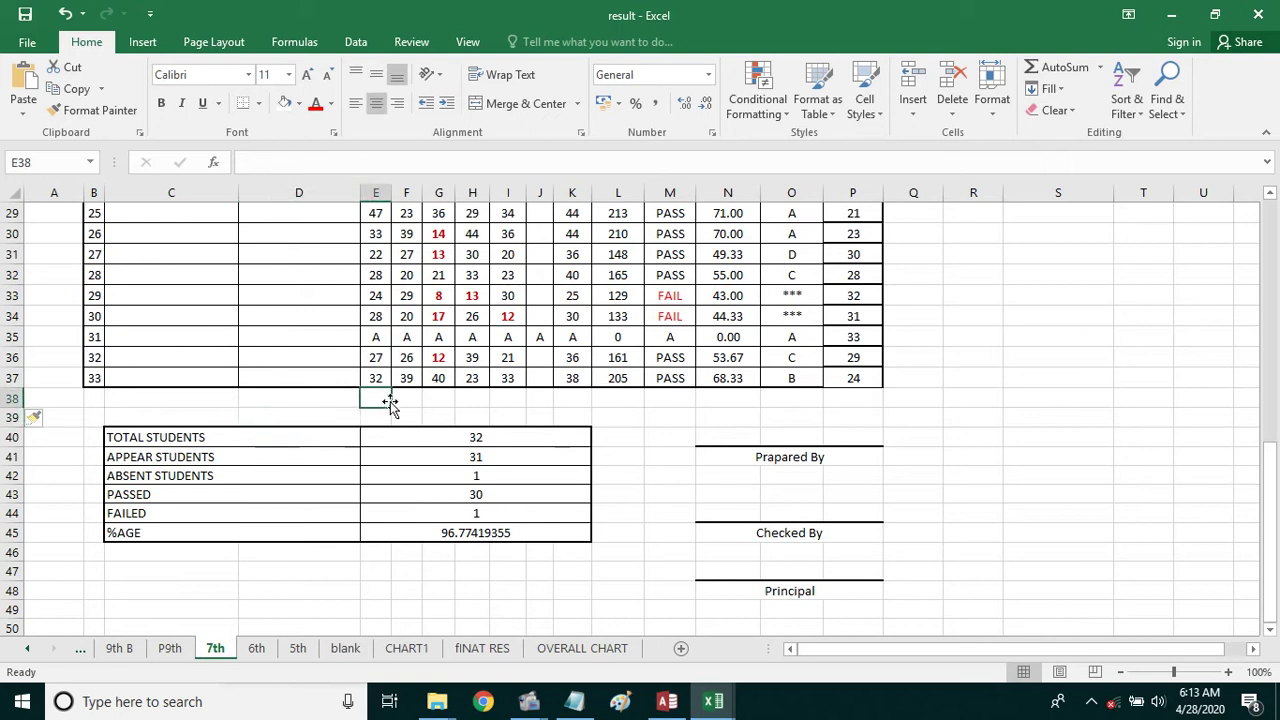
text(=)
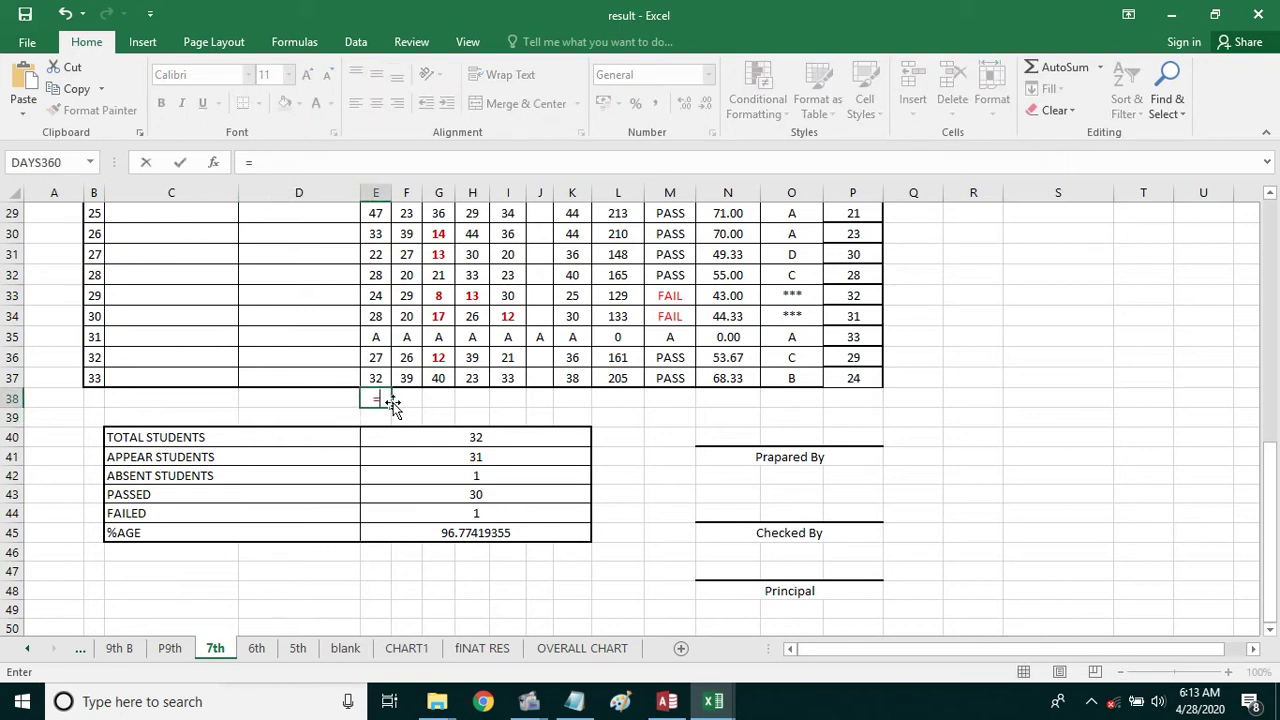
key(Escape)
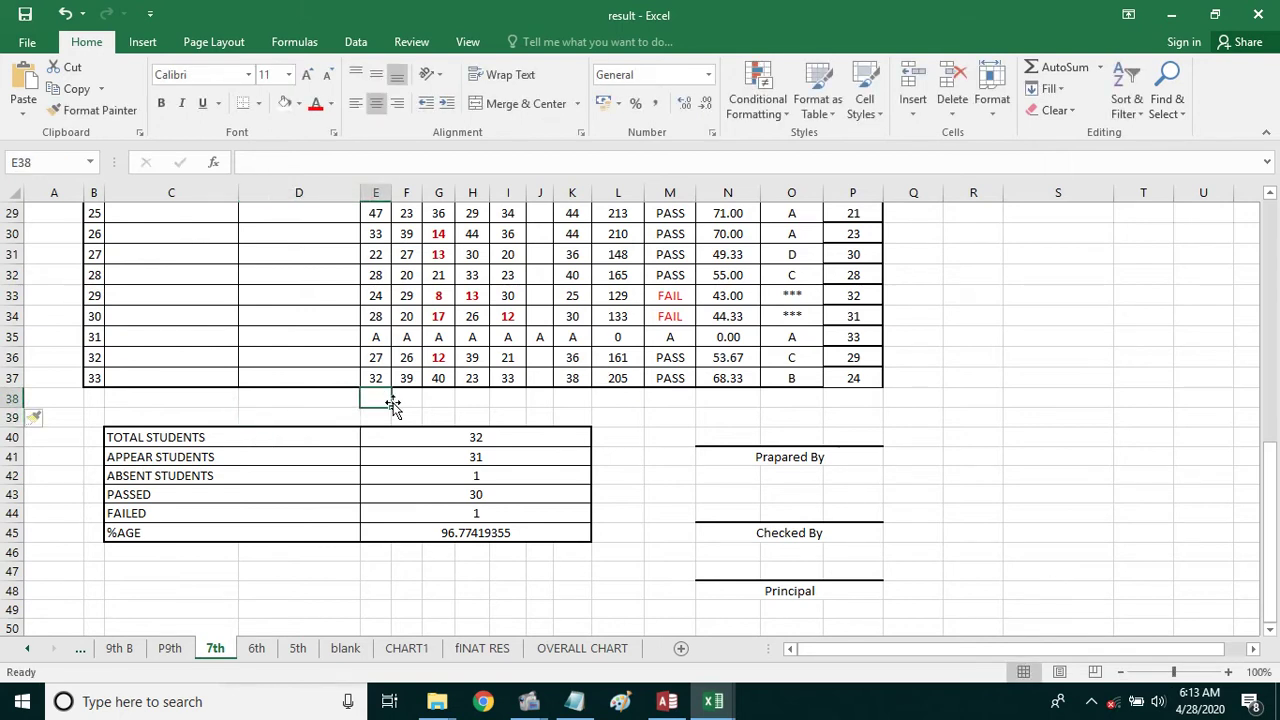
text(=)
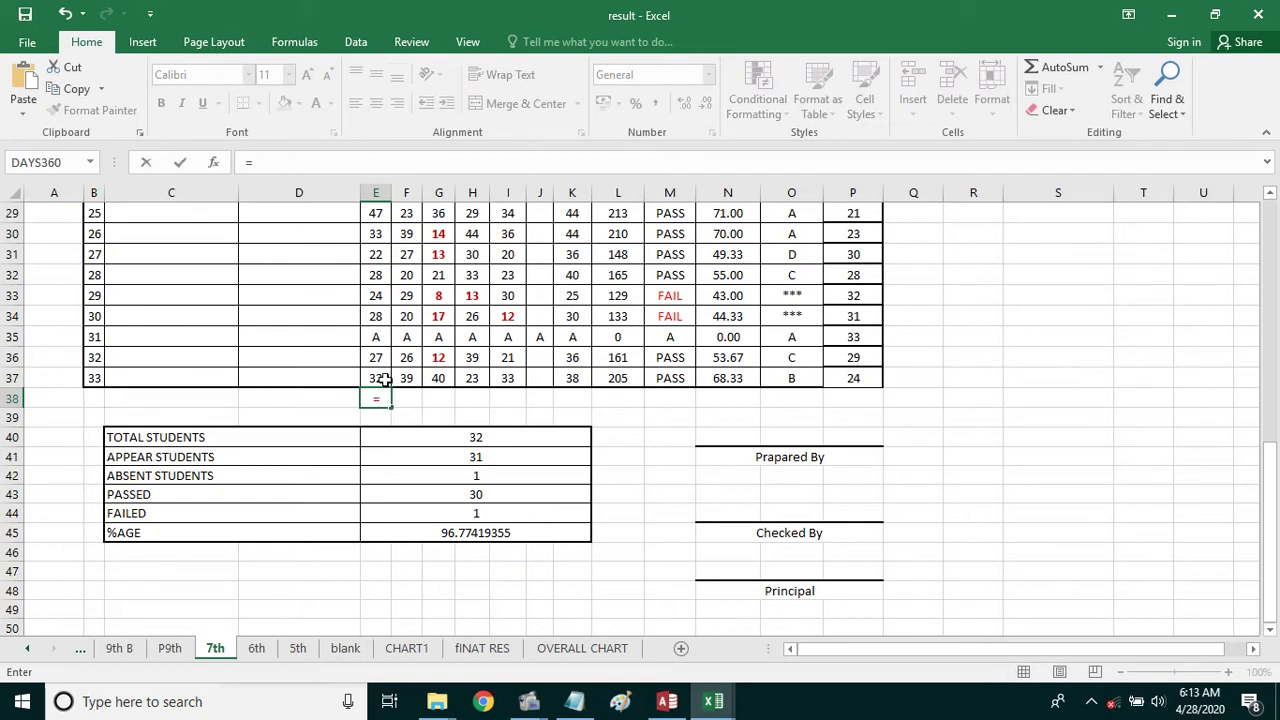
text(cou)
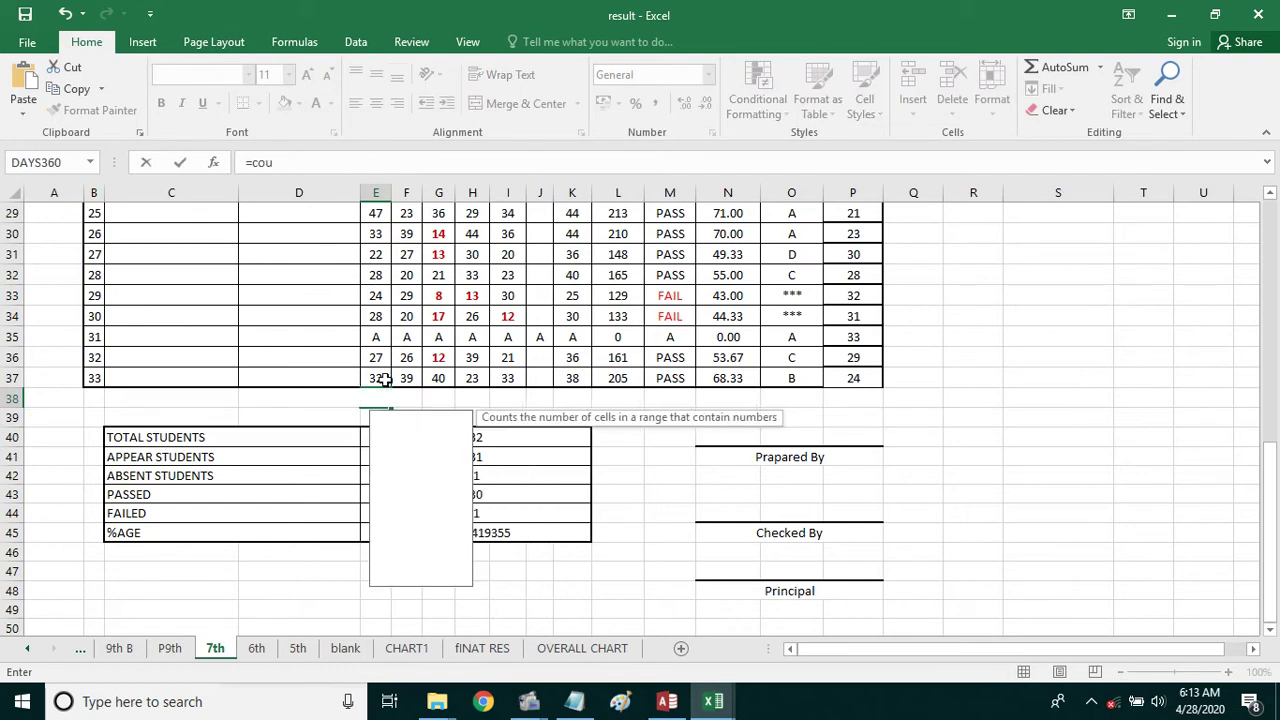
text(ntif)
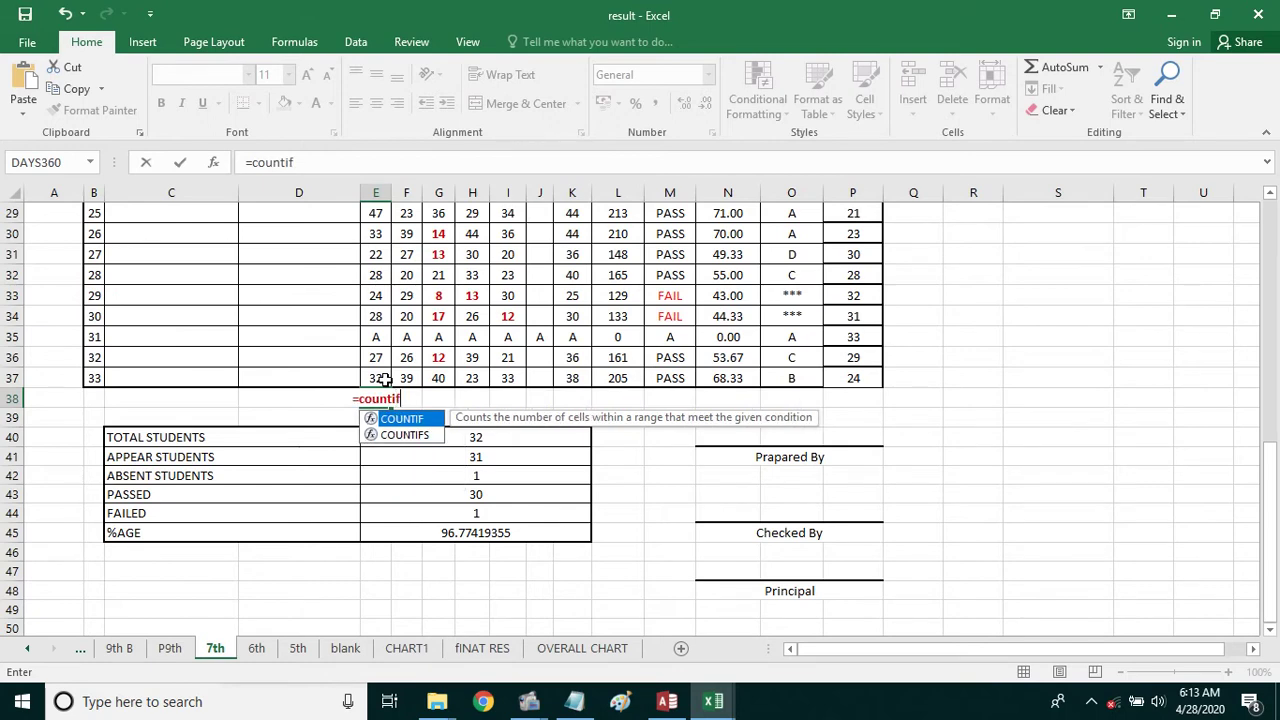
text(()
drag(384, 379, 375, 72)
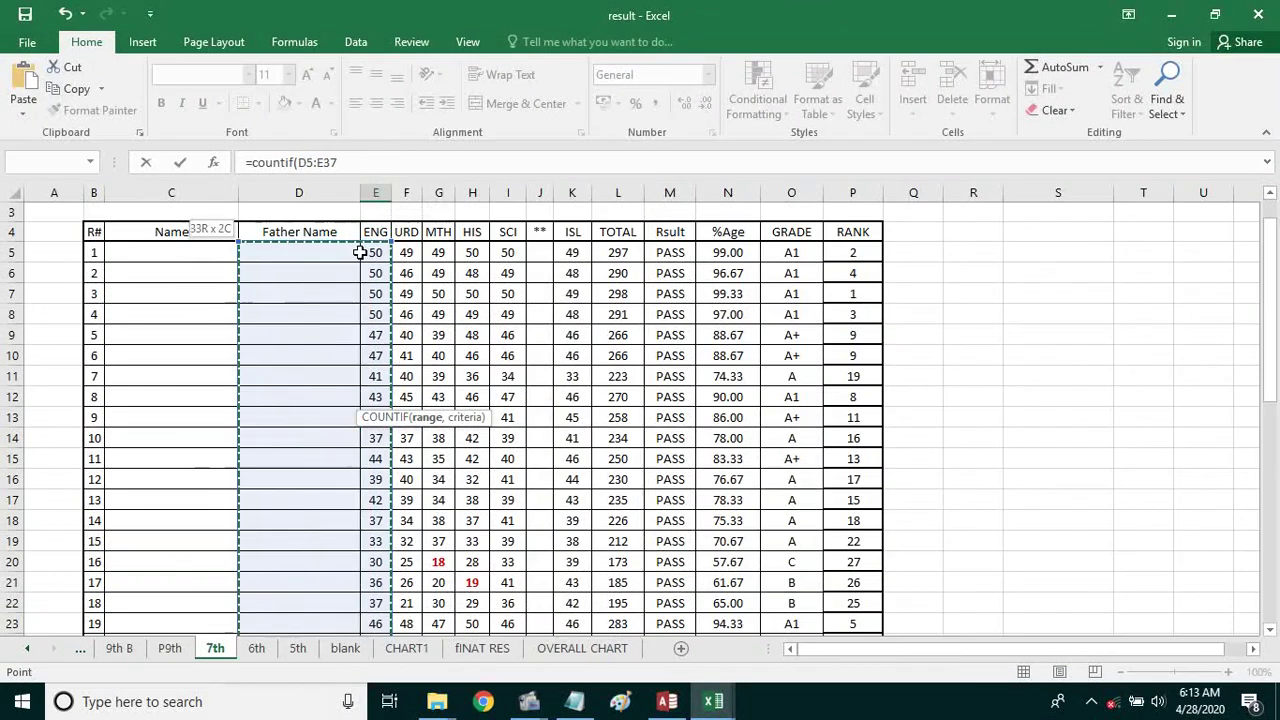
drag(375, 72, 368, 295)
scroll(368, 295, down, 5)
scroll(371, 328, down, 6)
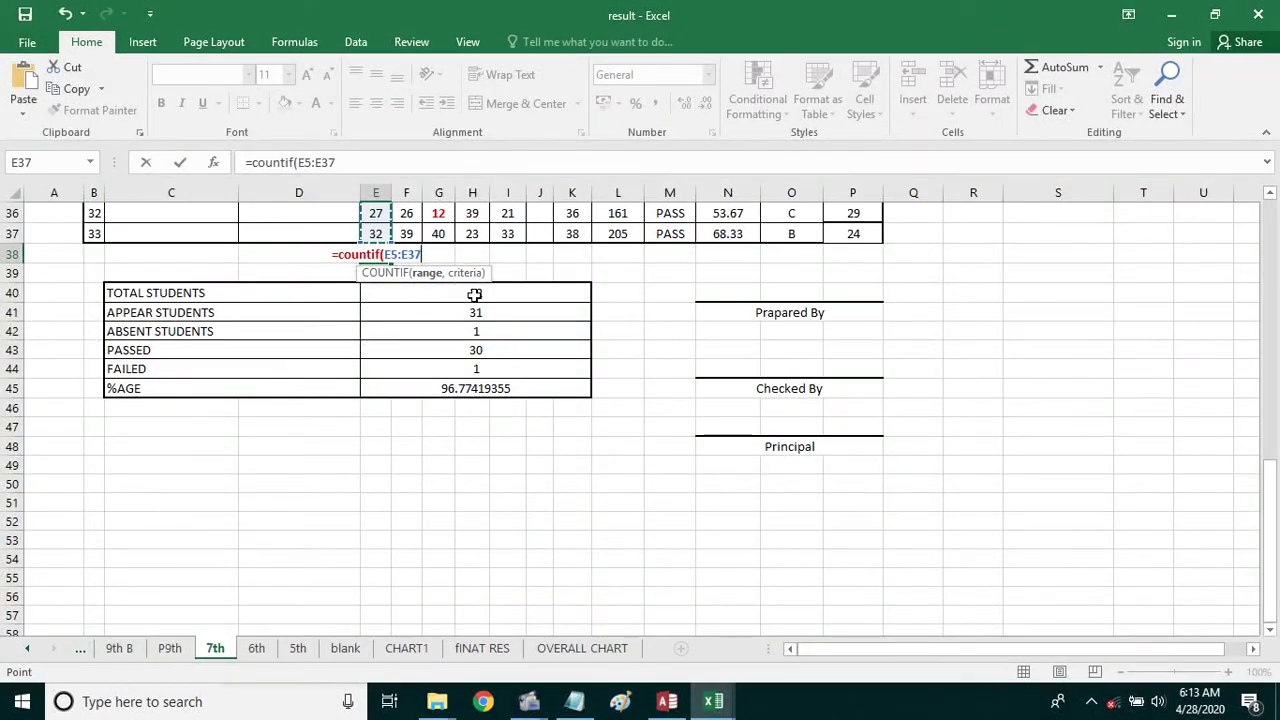
text(,)
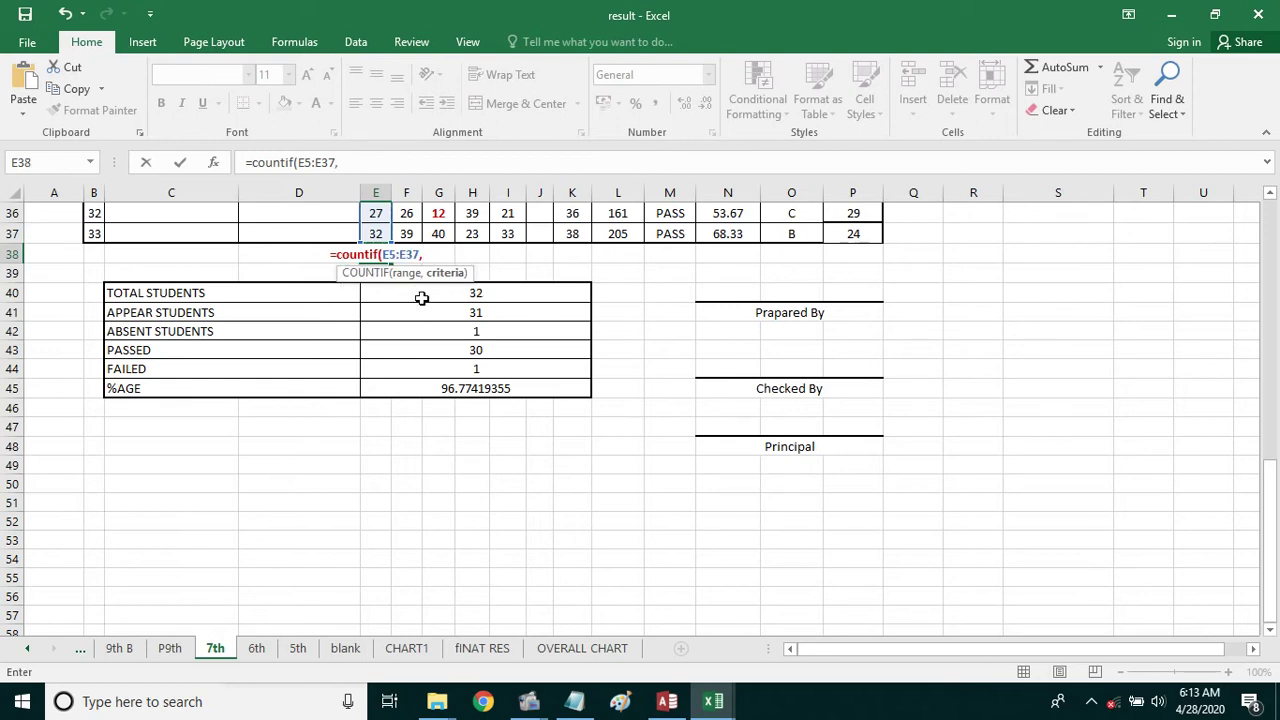
text(">)
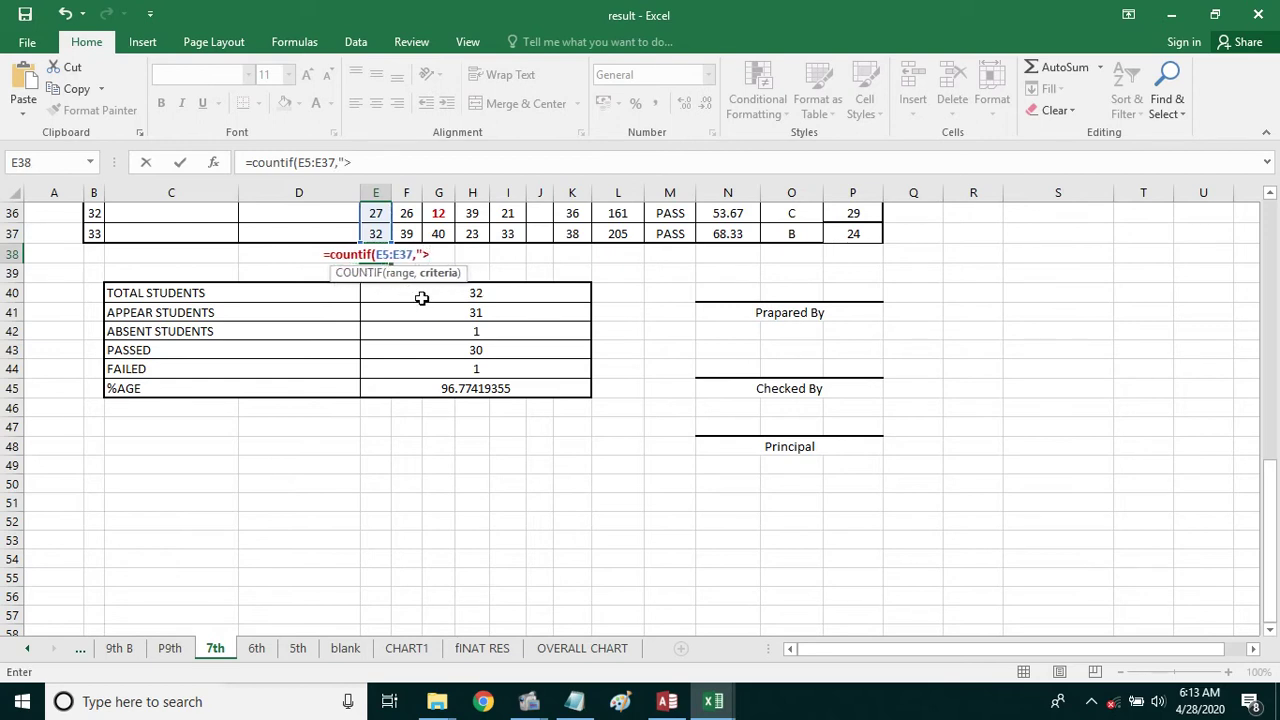
text(40)
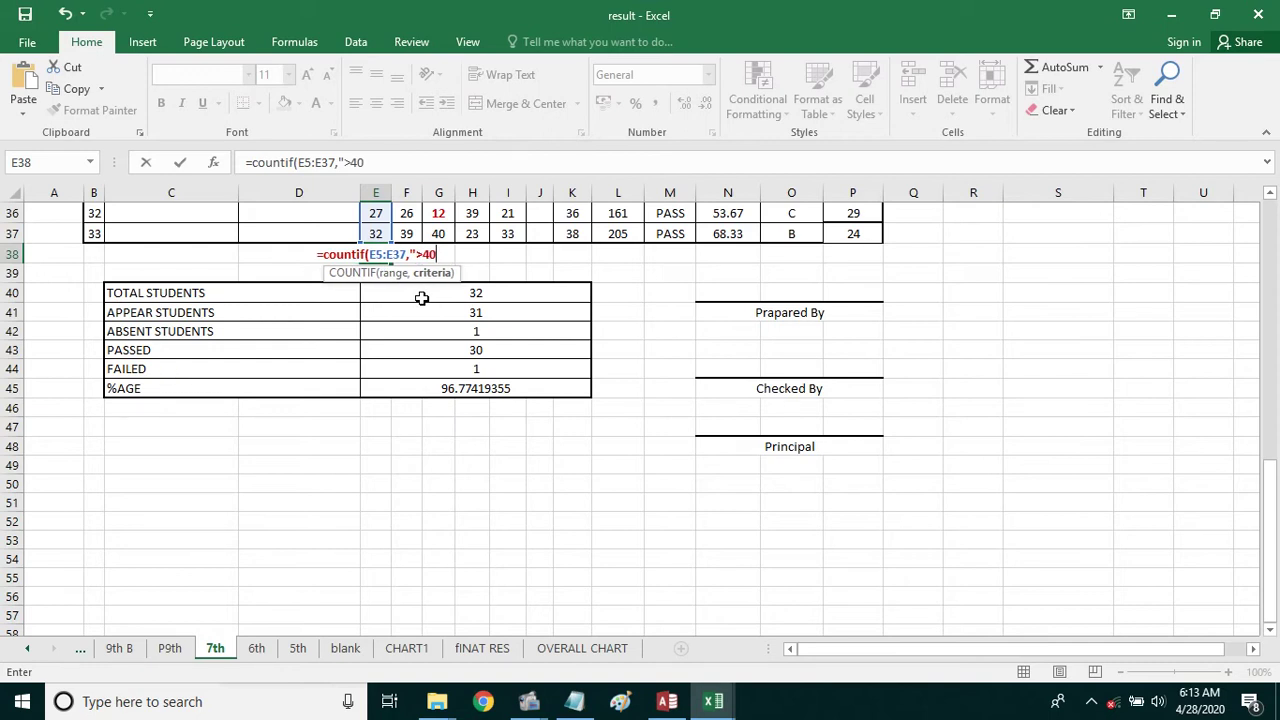
text("))
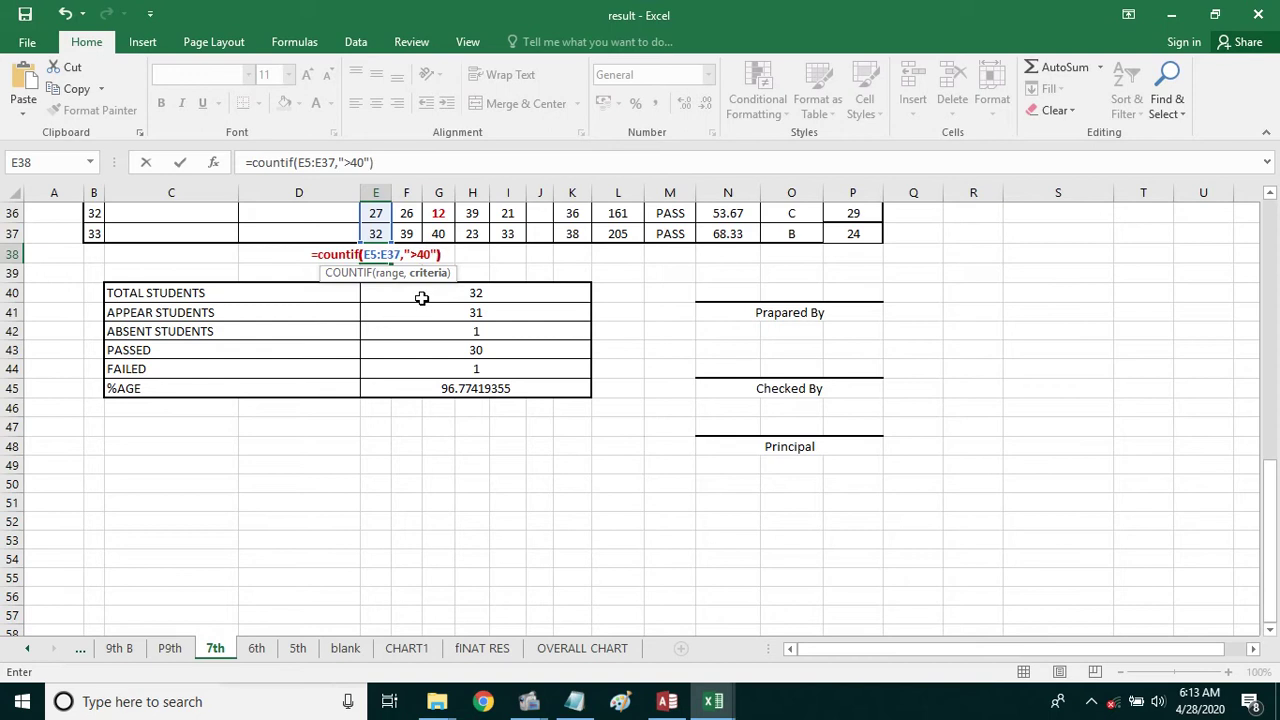
key(Return)
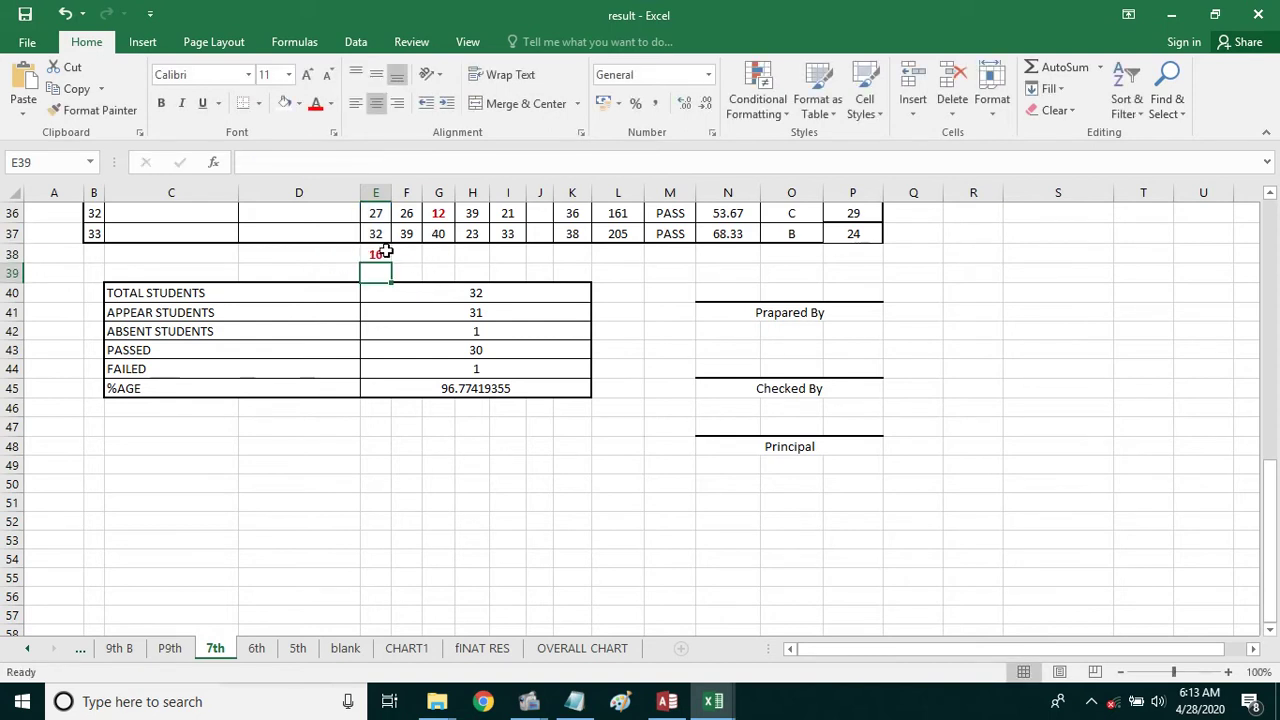
Fill the above-40 COUNTIF from E38 across row 38 to K38.
click(385, 252)
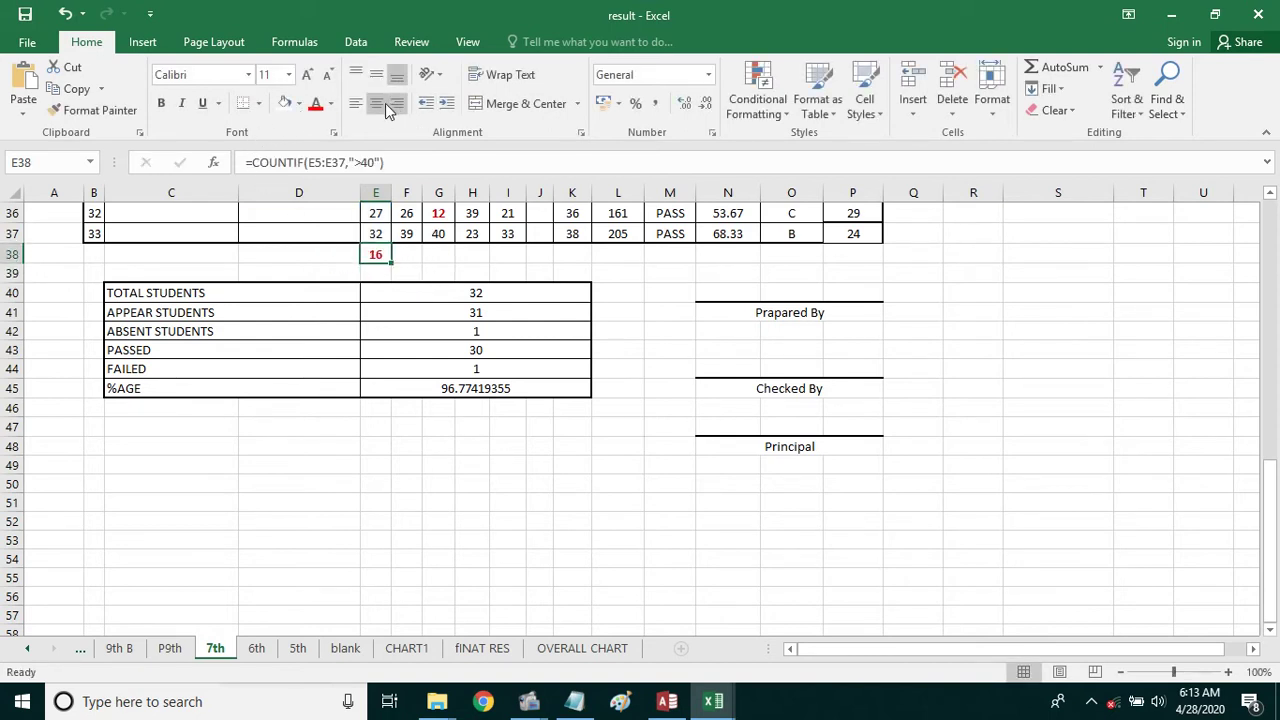
click(437, 255)
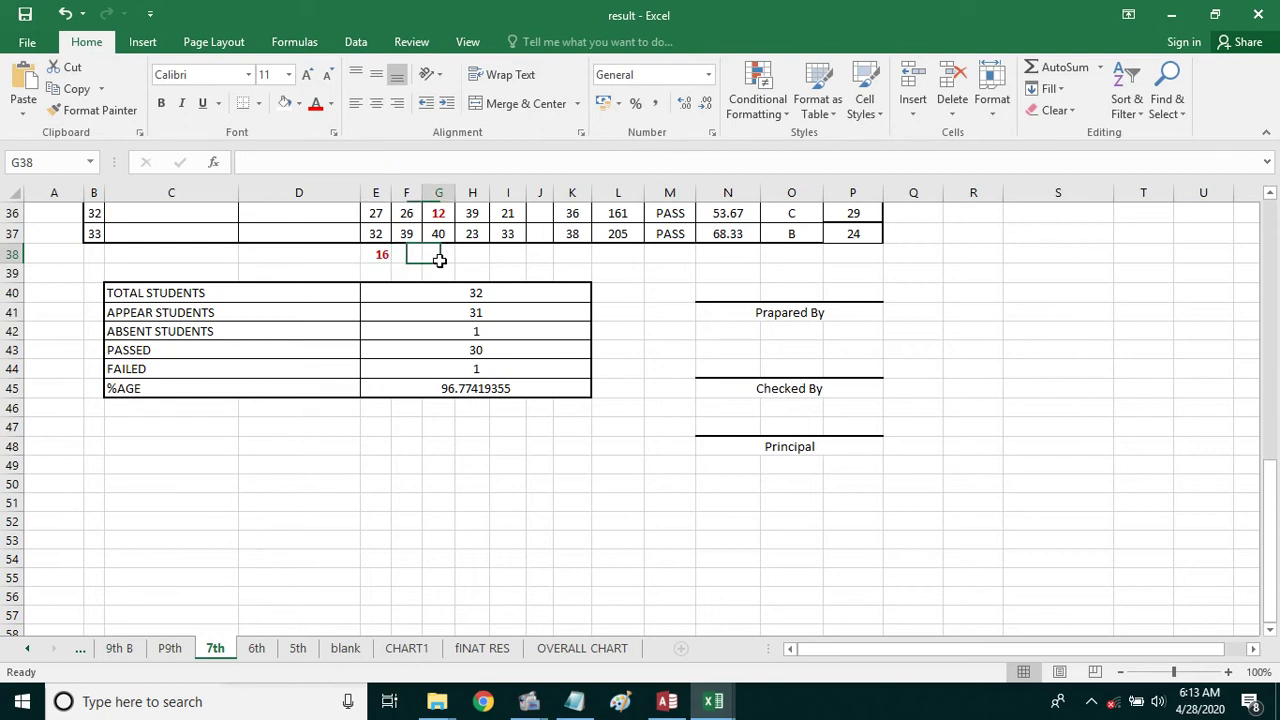
click(385, 257)
mouse_move(393, 261)
mouse_down()
mouse_move(650, 261)
mouse_move(577, 264)
mouse_up()
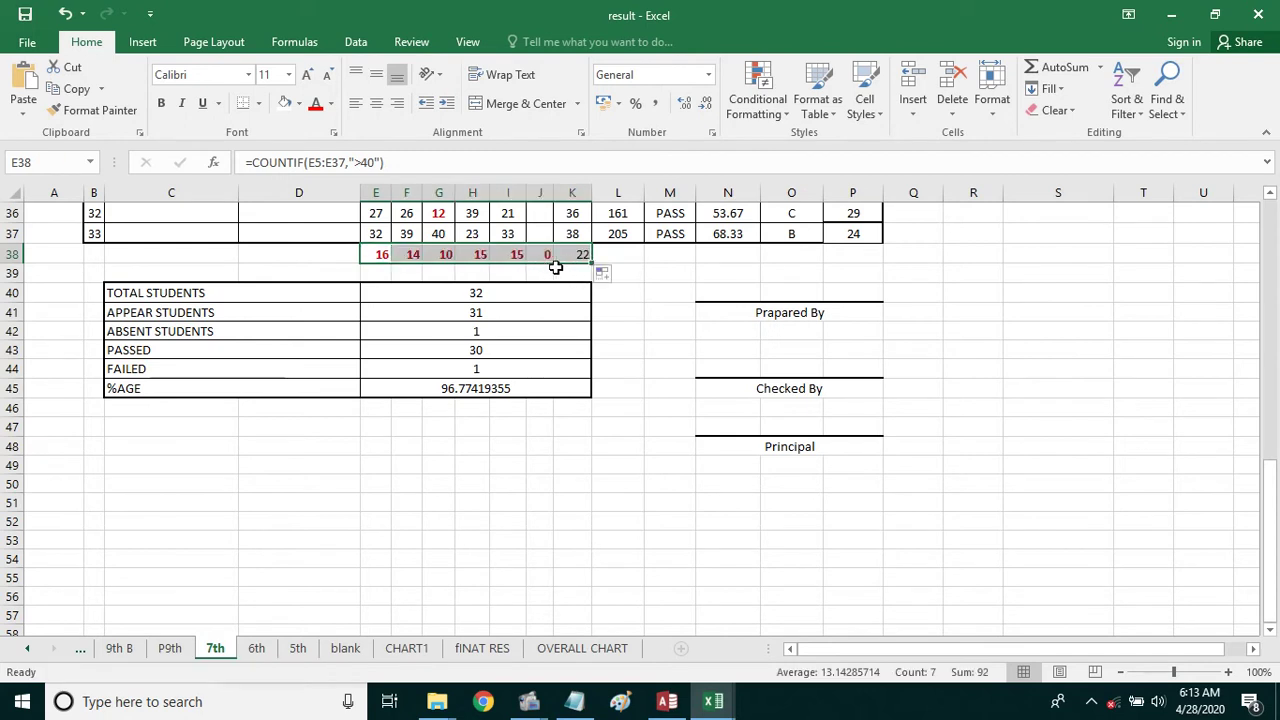
click(578, 270)
Check the copied counts in E38 through K38: 16, 14, 10, 15, 15, 0, 22.
click(580, 256)
click(438, 258)
click(389, 260)
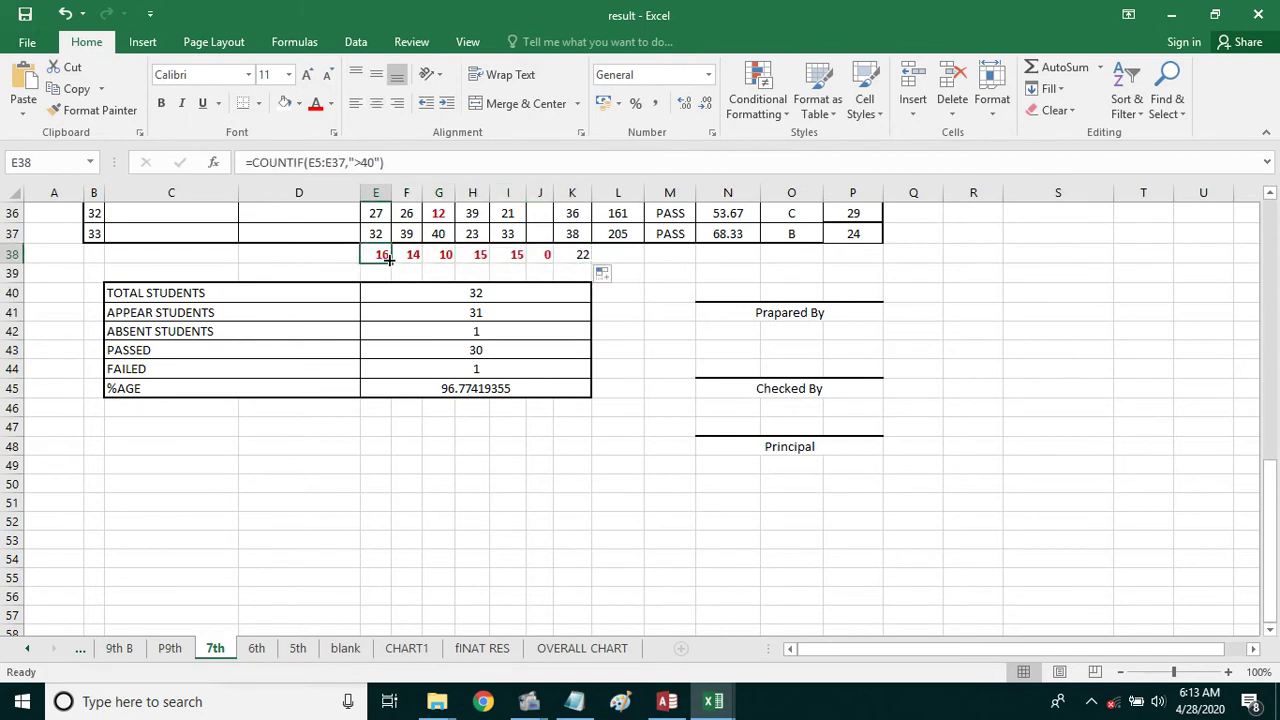
click(413, 258)
click(438, 258)
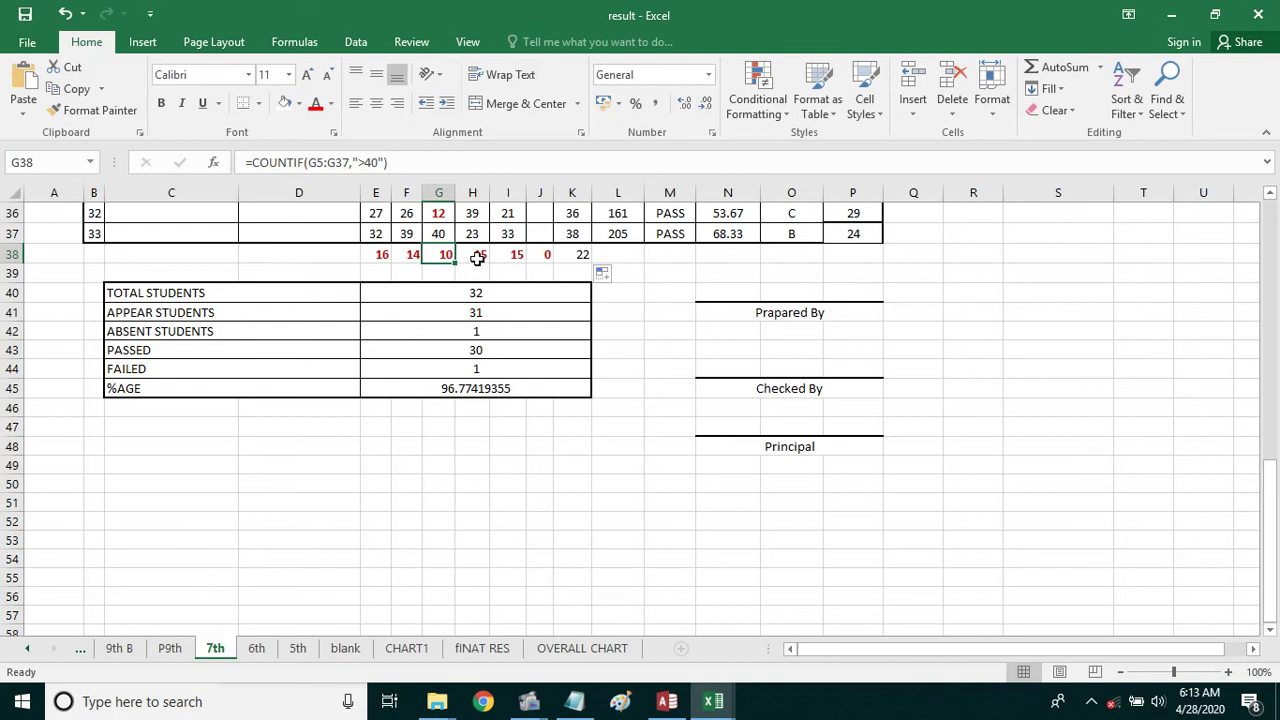
click(479, 258)
click(512, 258)
click(557, 256)
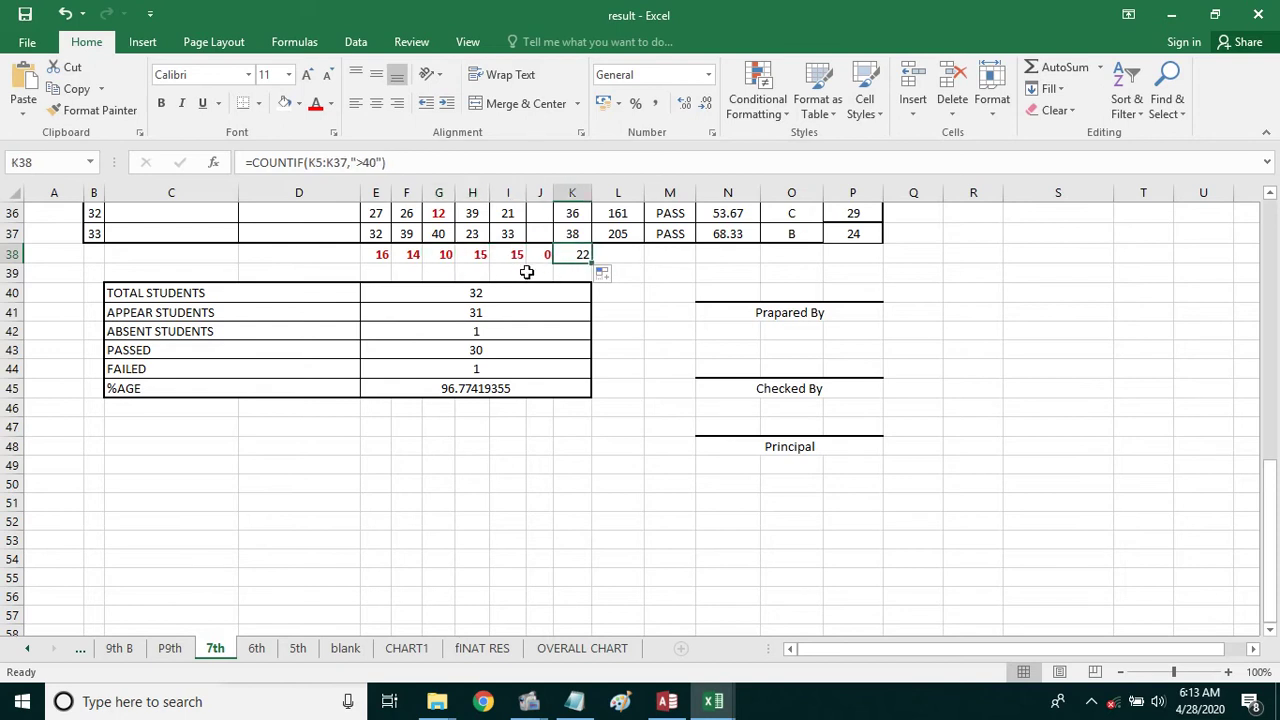
click(515, 258)
Enter =E38*100/E41 in E39, giving an English pass percentage of 51.6.
click(381, 274)
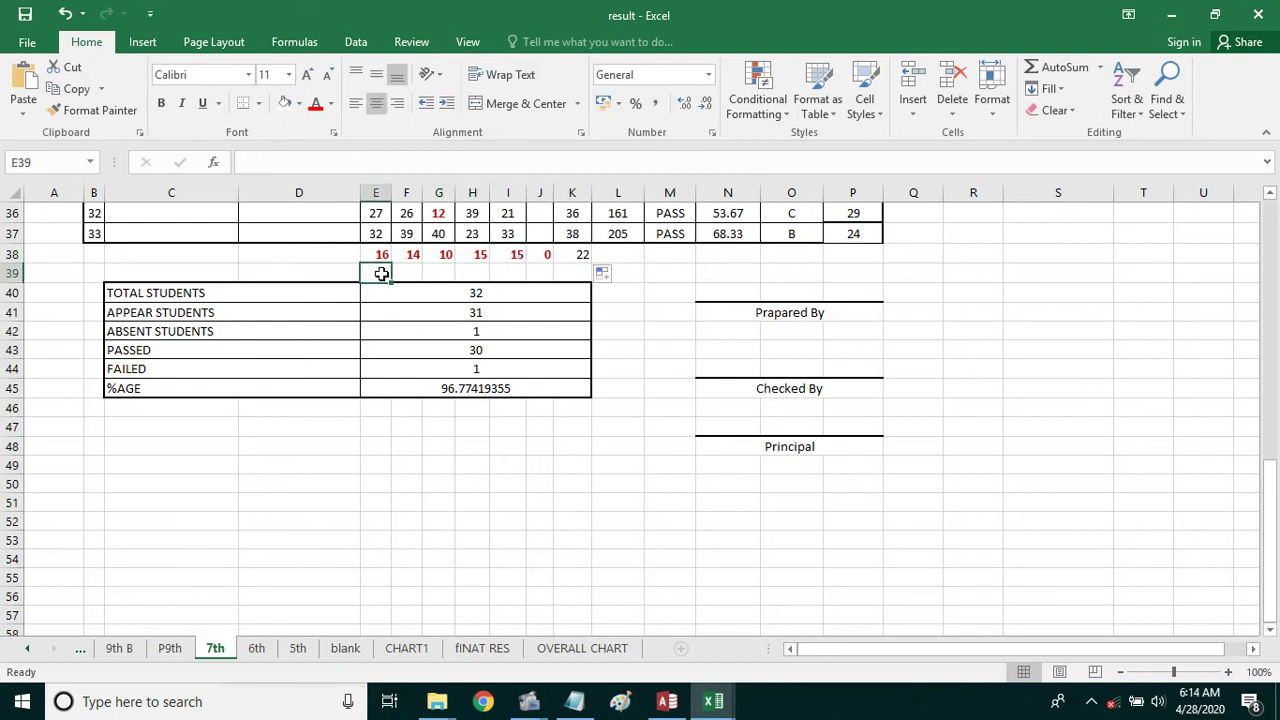
text(=)
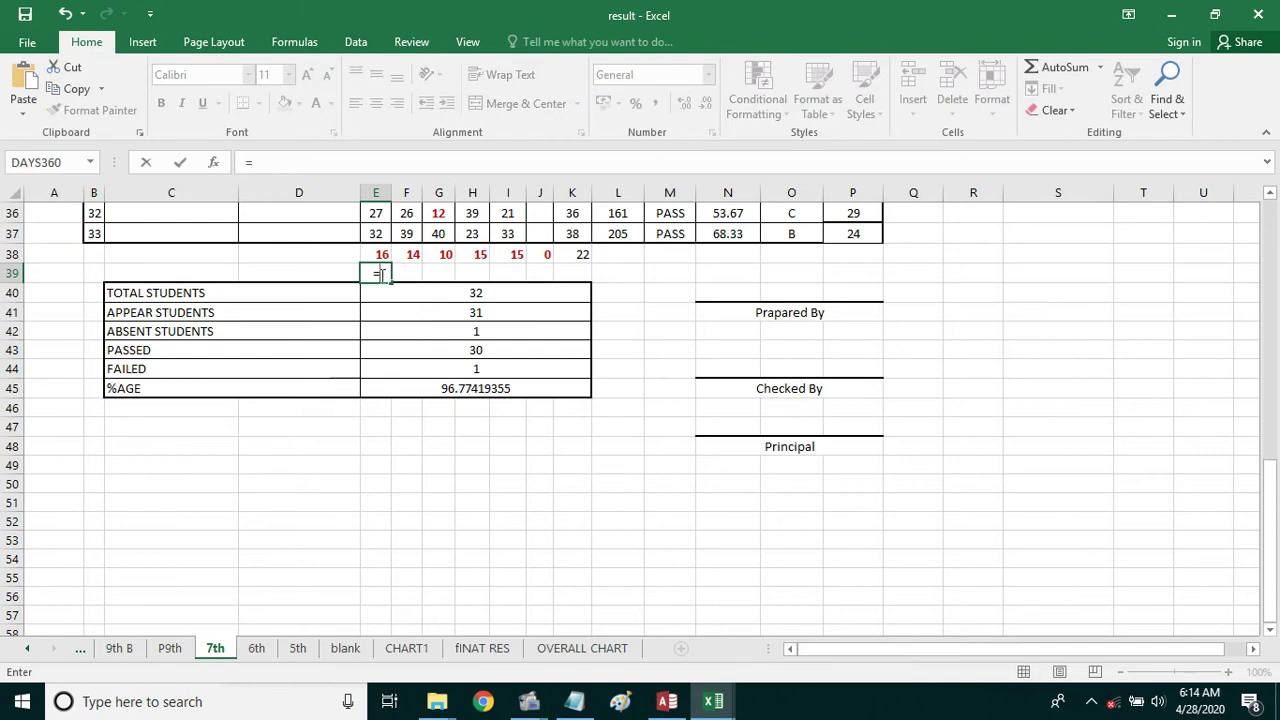
click(378, 257)
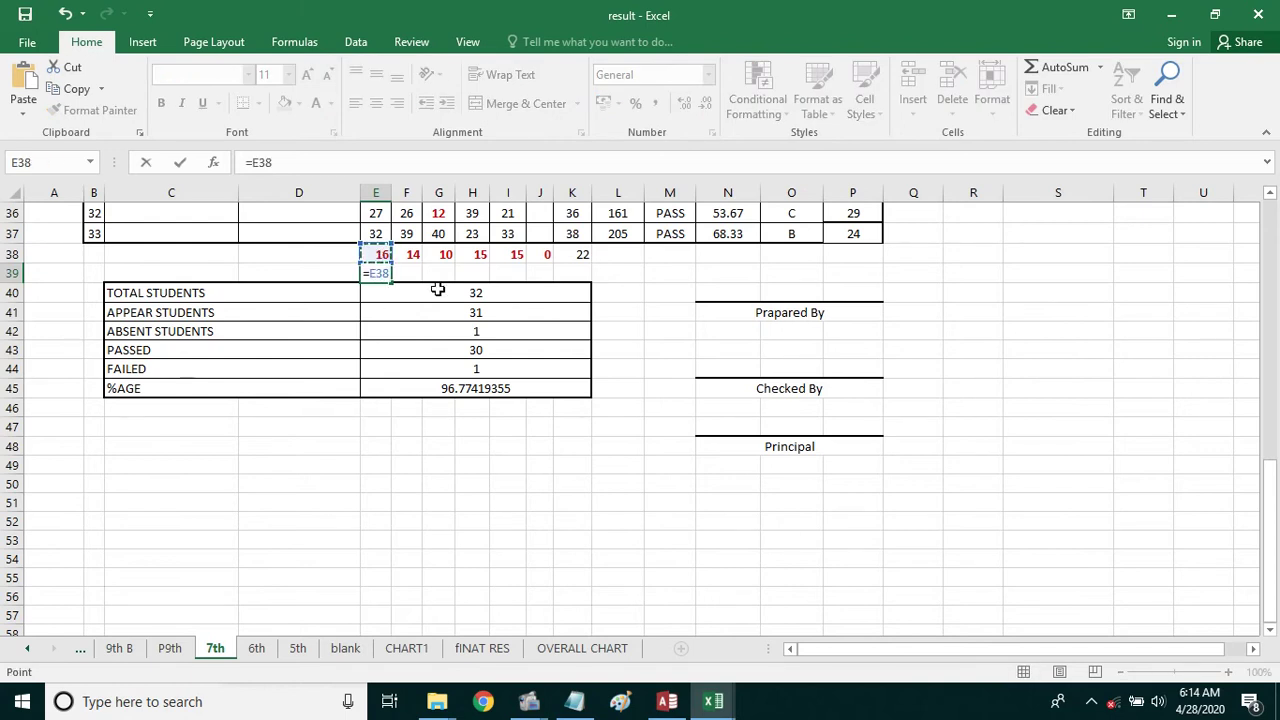
text(*)
text(100/)
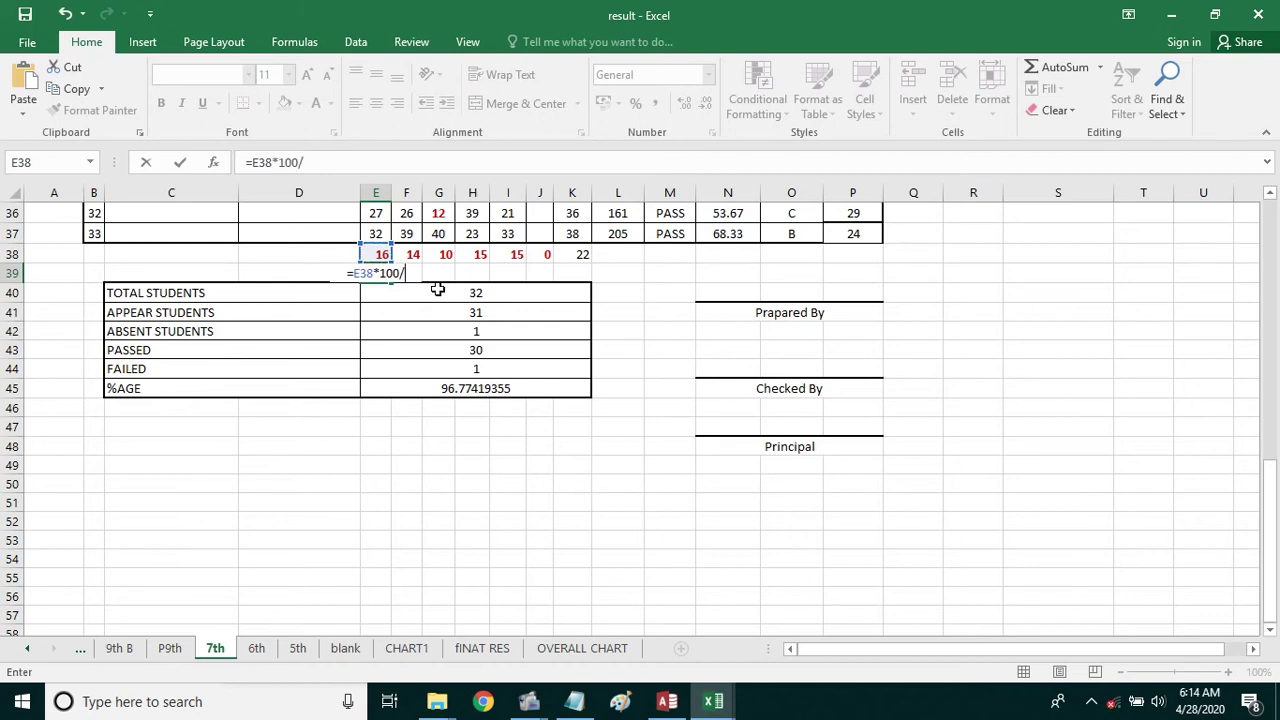
click(444, 293)
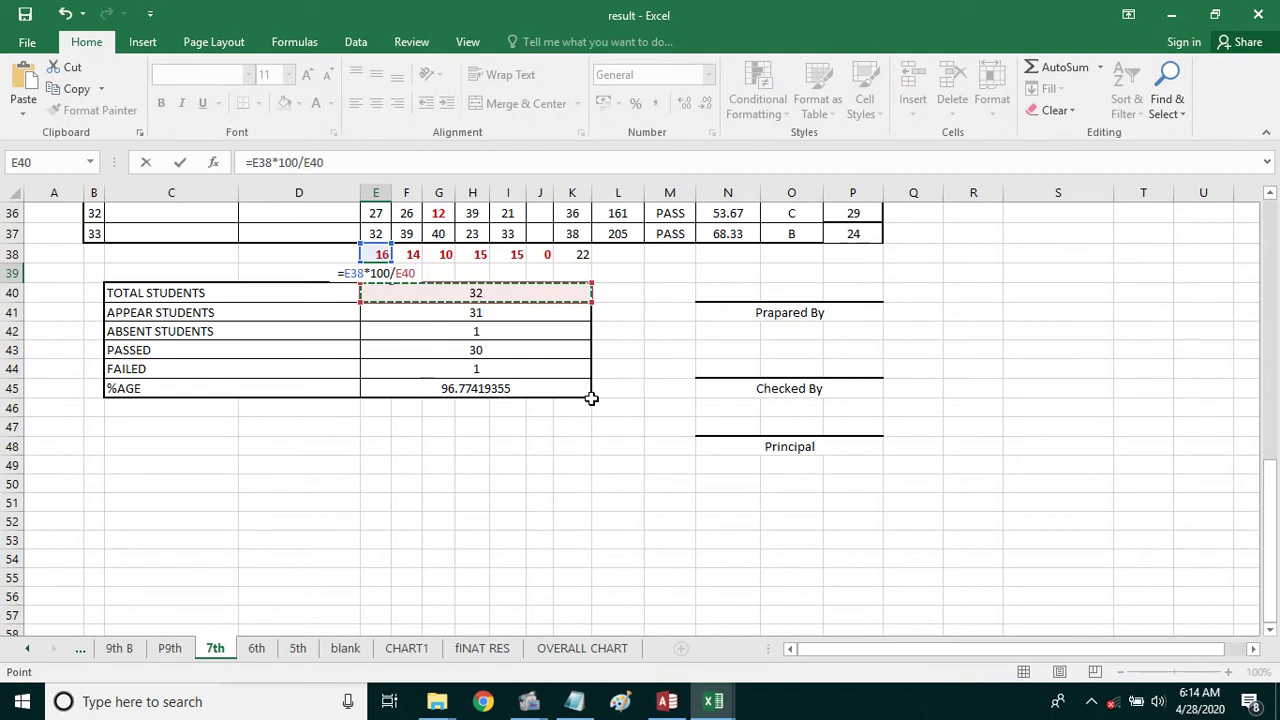
click(484, 313)
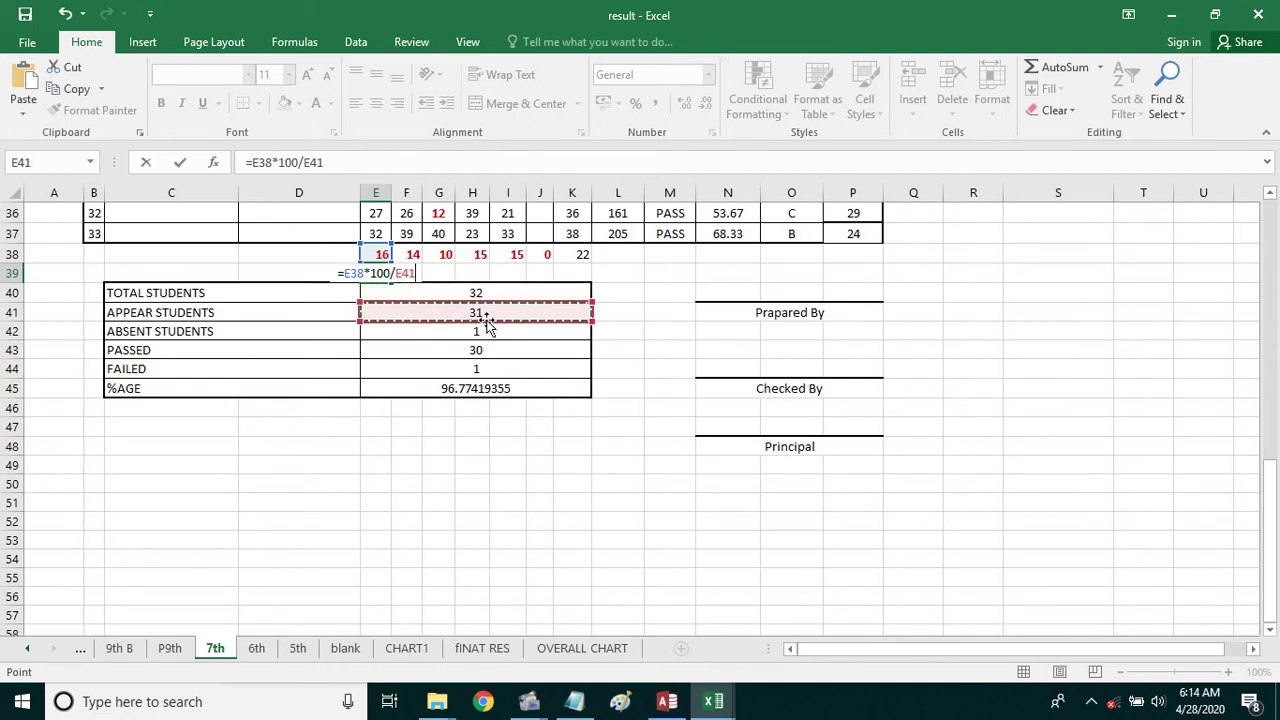
key(Return)
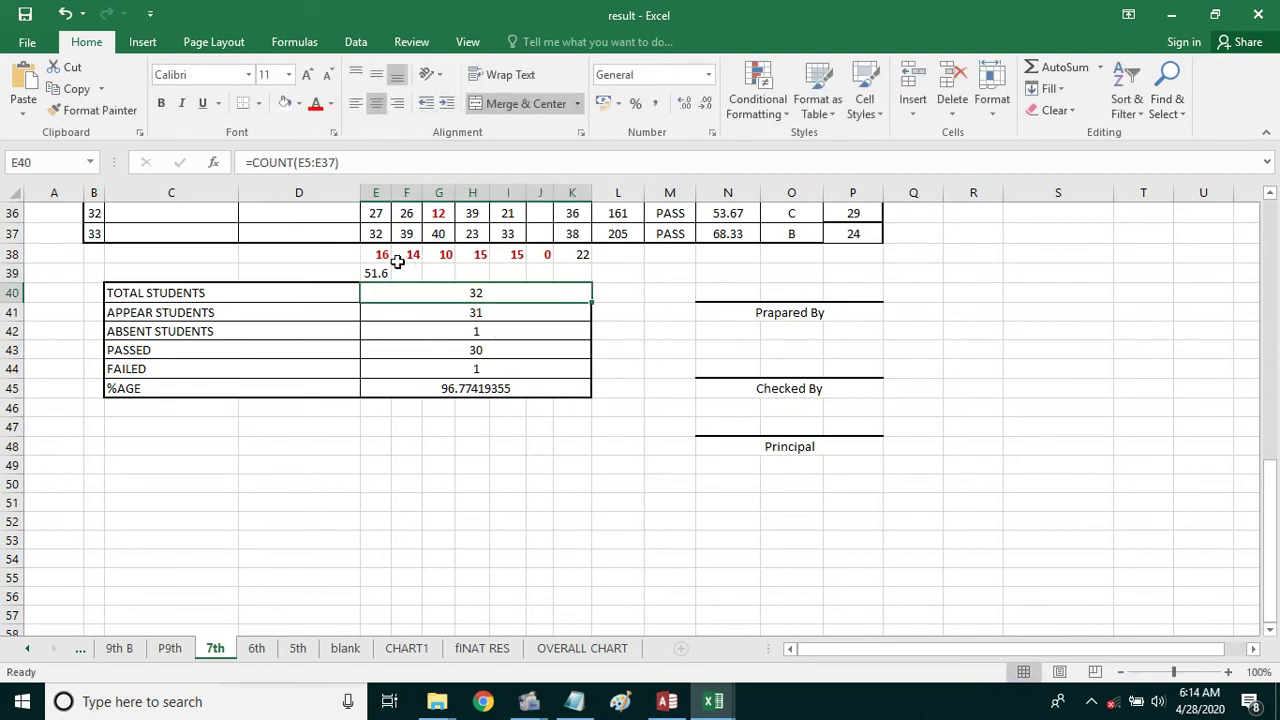
Recheck the E38 count and reconfirm the E39 percentage formula unchanged.
click(383, 254)
click(386, 273)
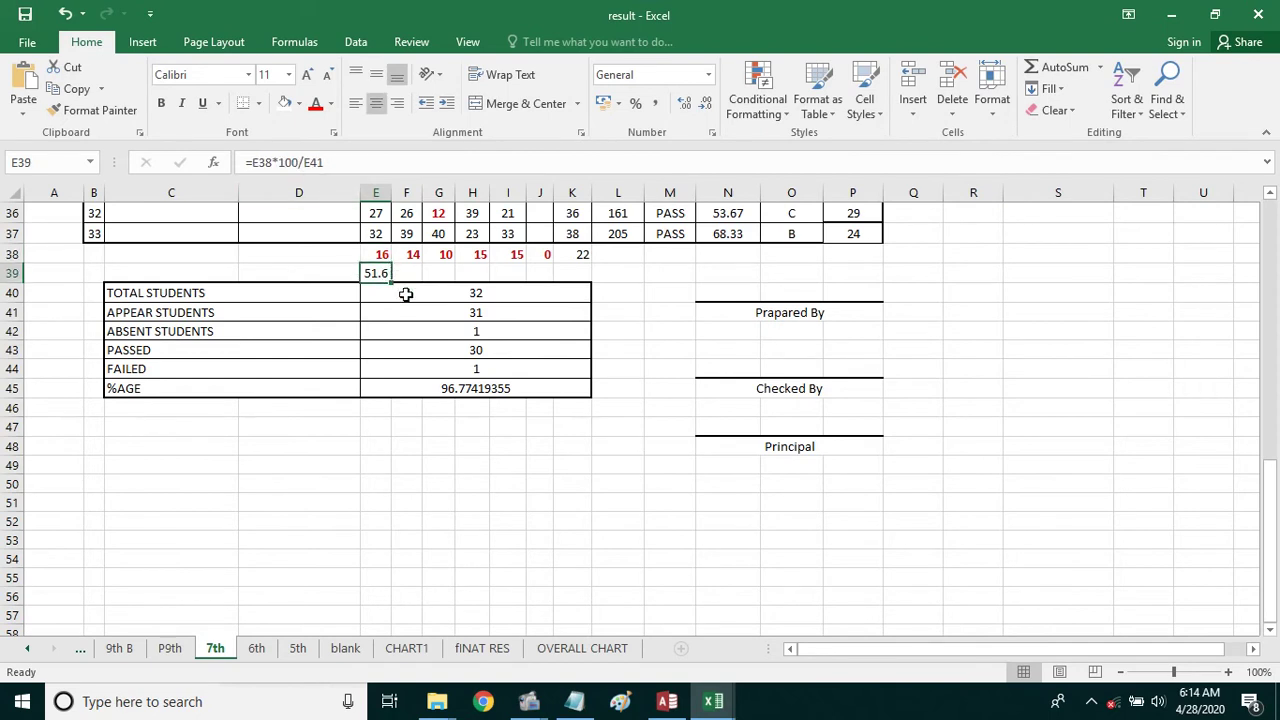
key(F2)
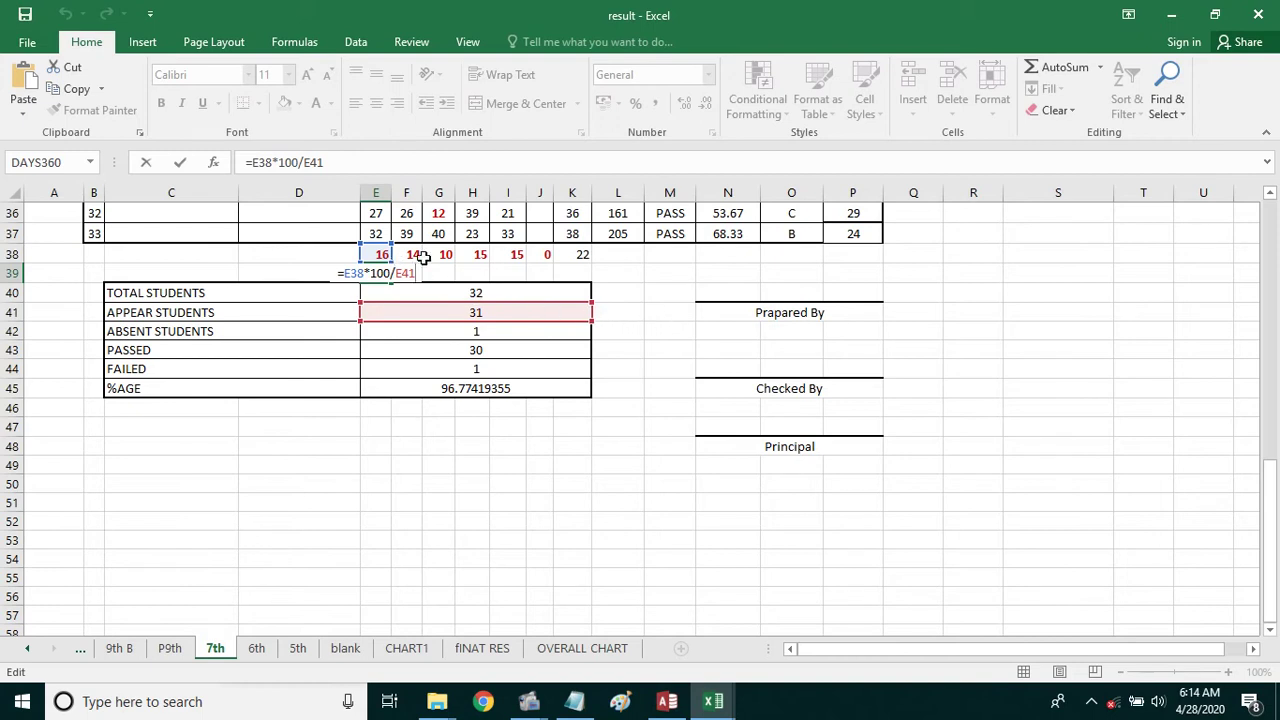
key(Return)
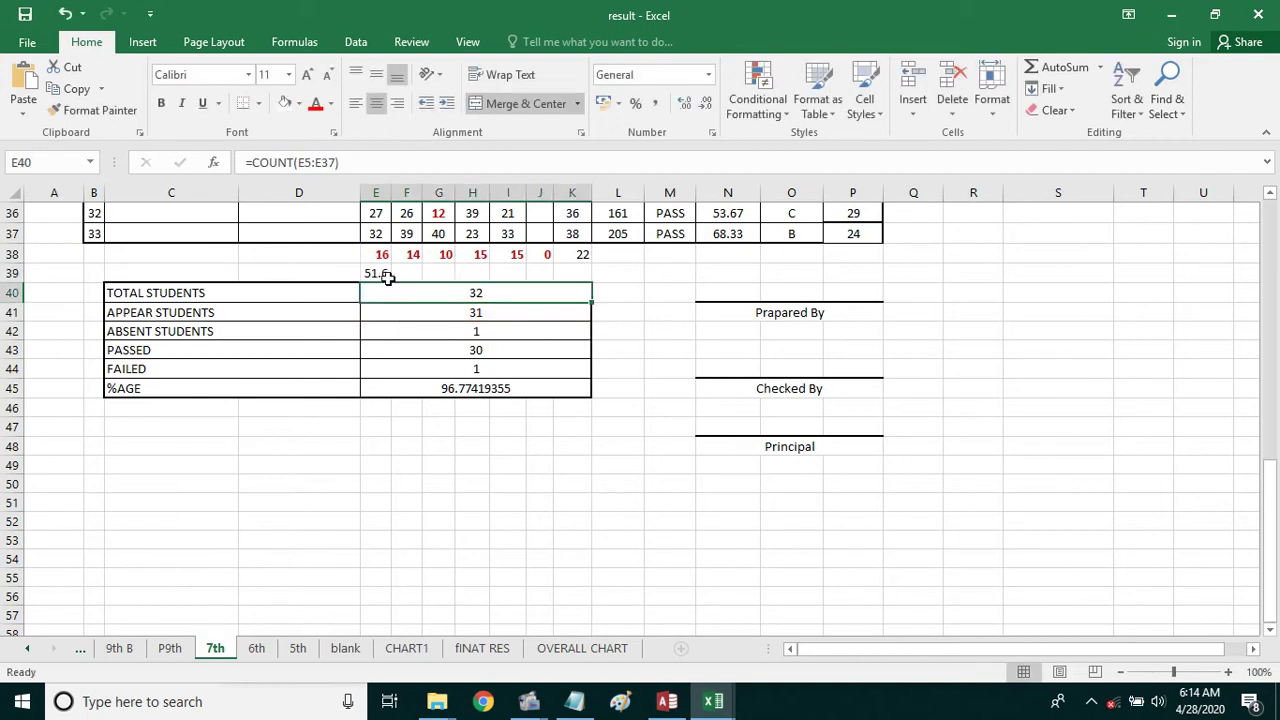
click(386, 276)
Fill the percentage formula across row 39 to K39 and inspect F39 and G39.
drag(390, 281, 612, 280)
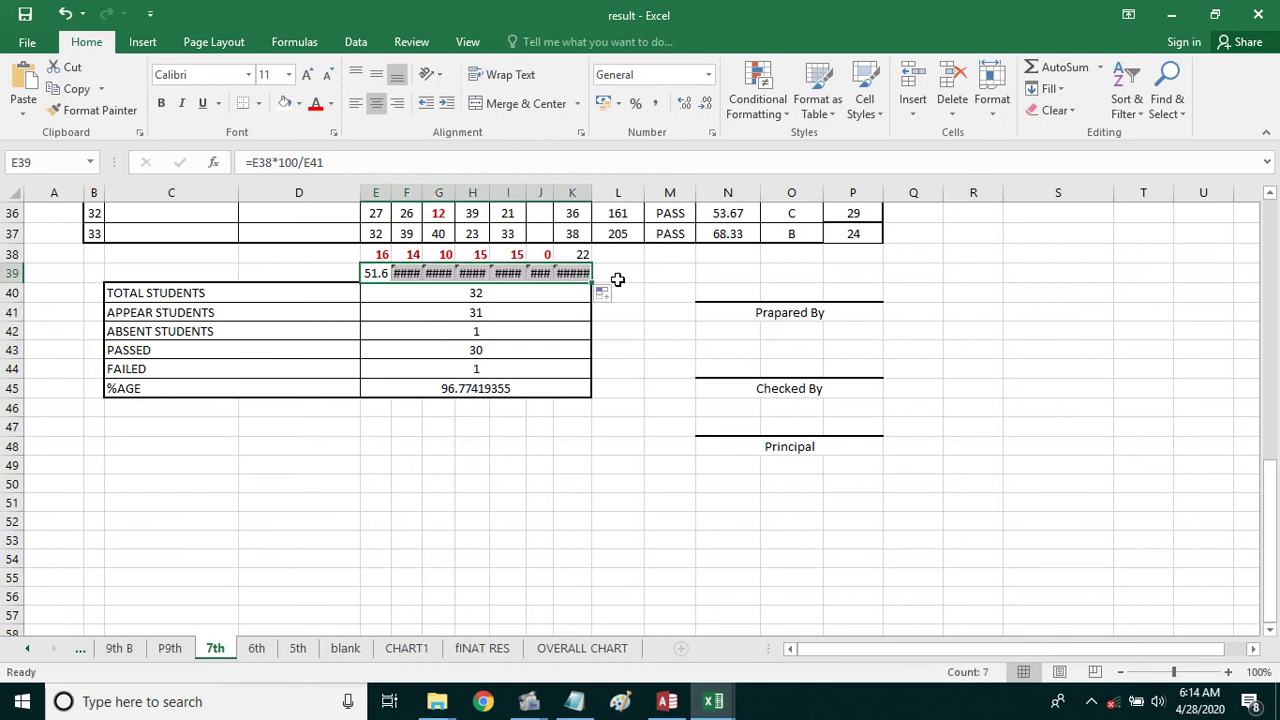
click(617, 280)
click(414, 273)
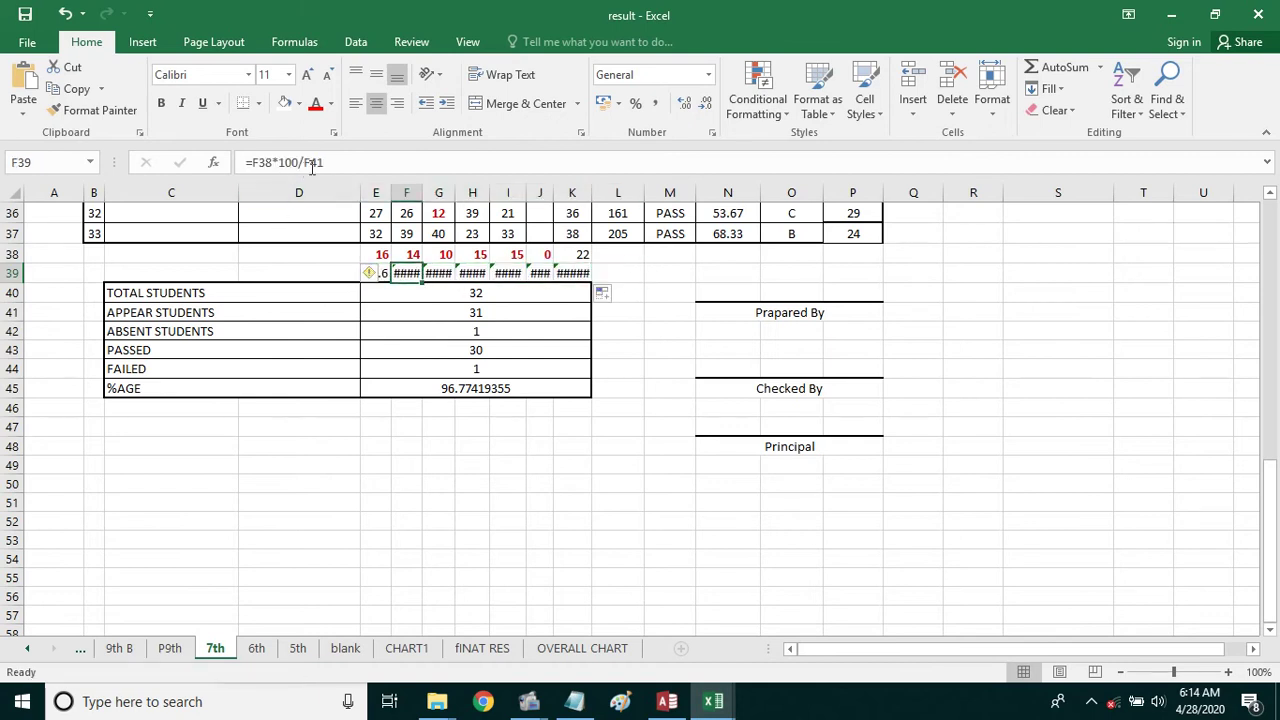
click(434, 273)
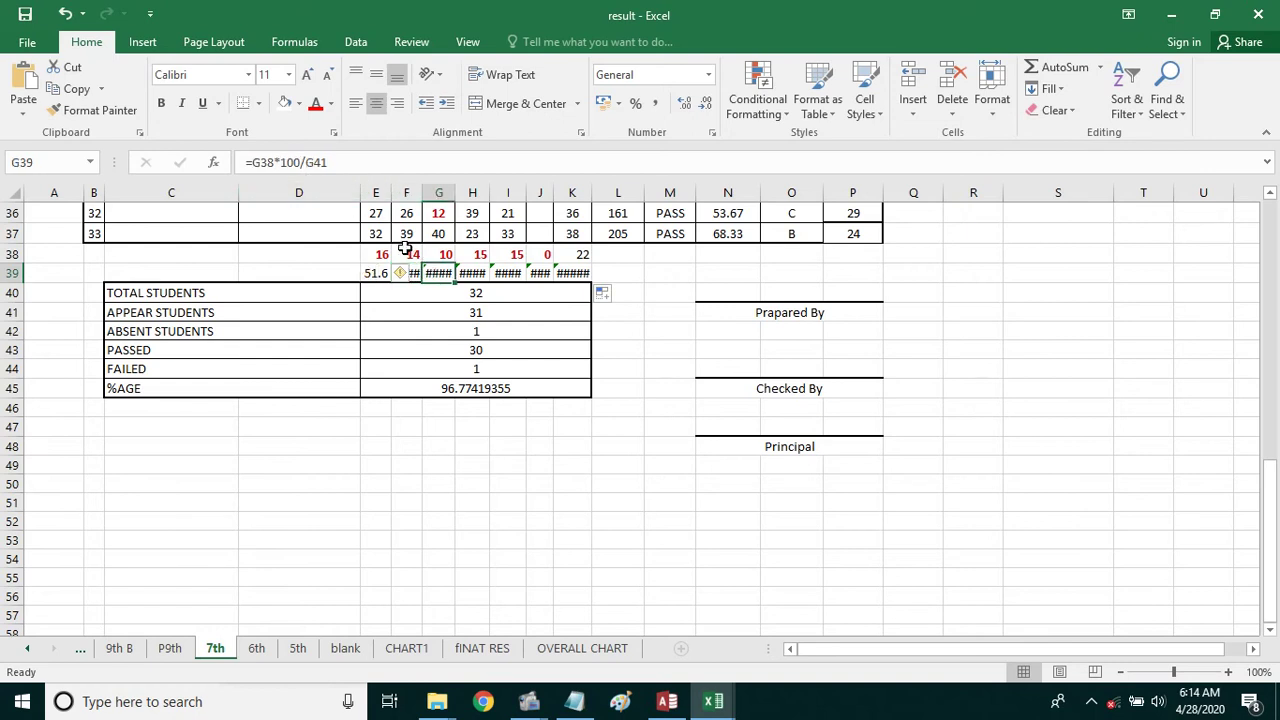
Change E39 to =E38*100/$E41 and refill to K39, showing 51.6 through 70.97.
click(378, 273)
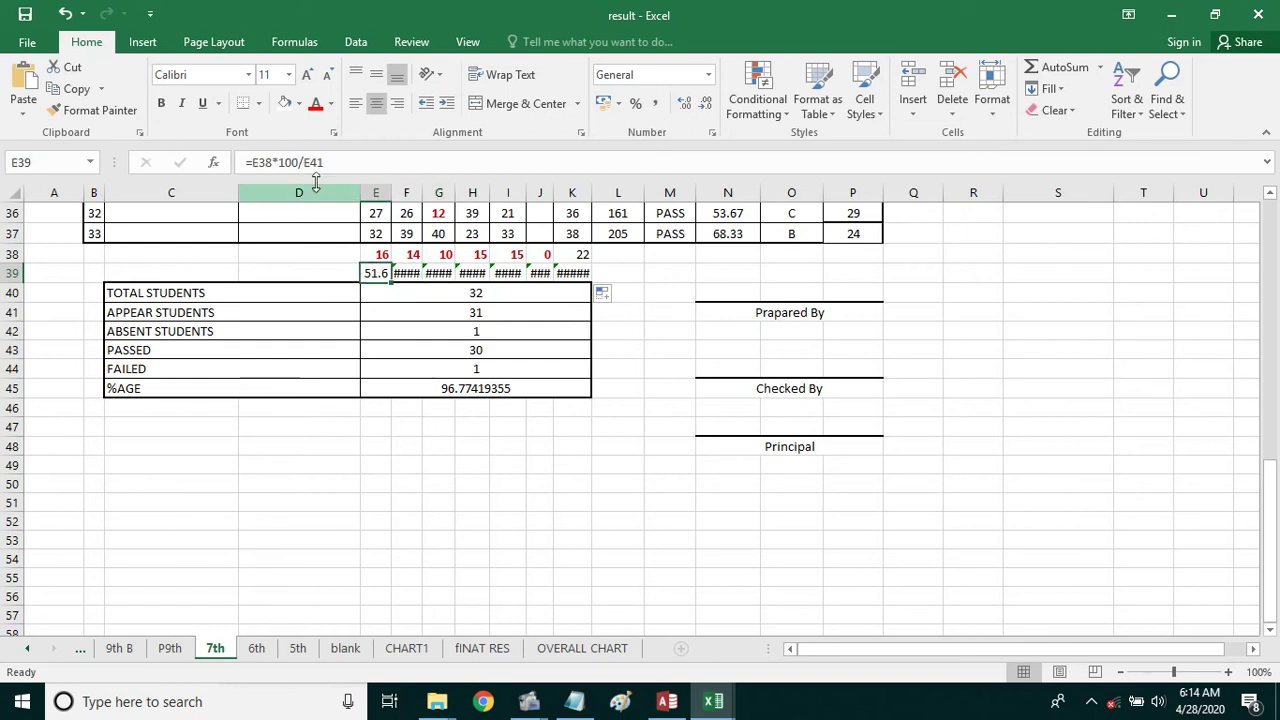
click(305, 163)
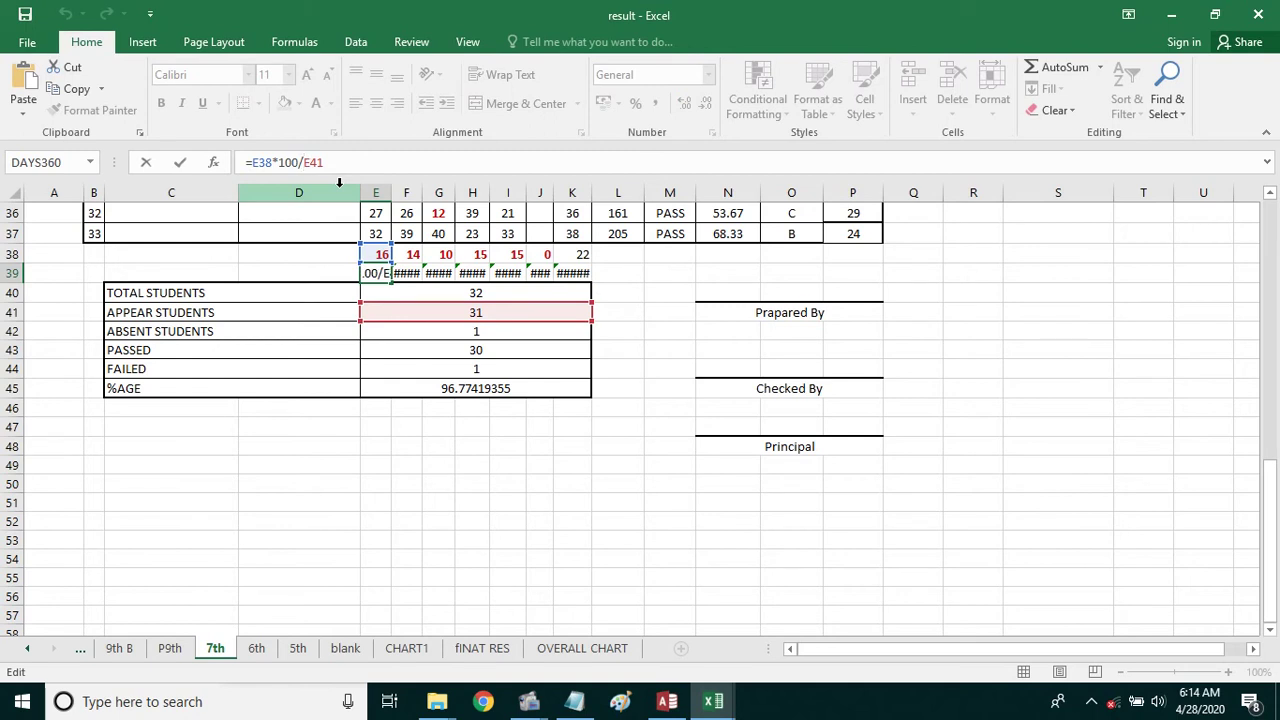
text($)
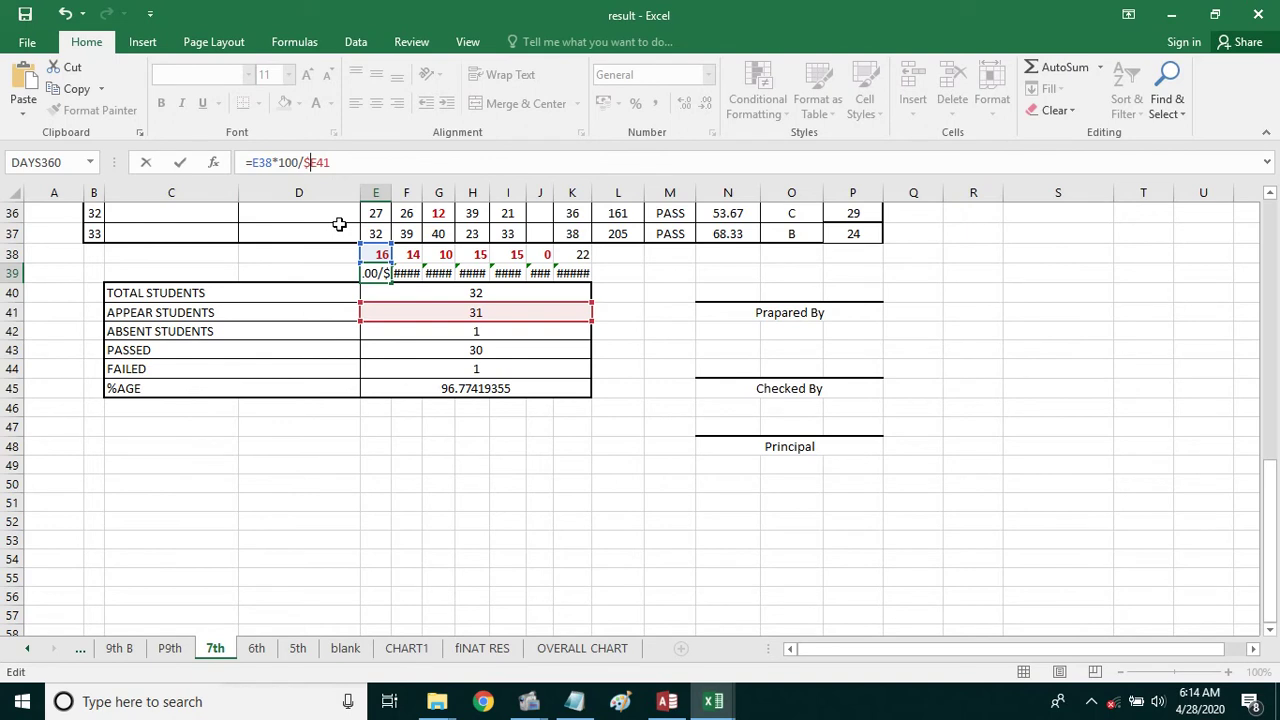
key(Return)
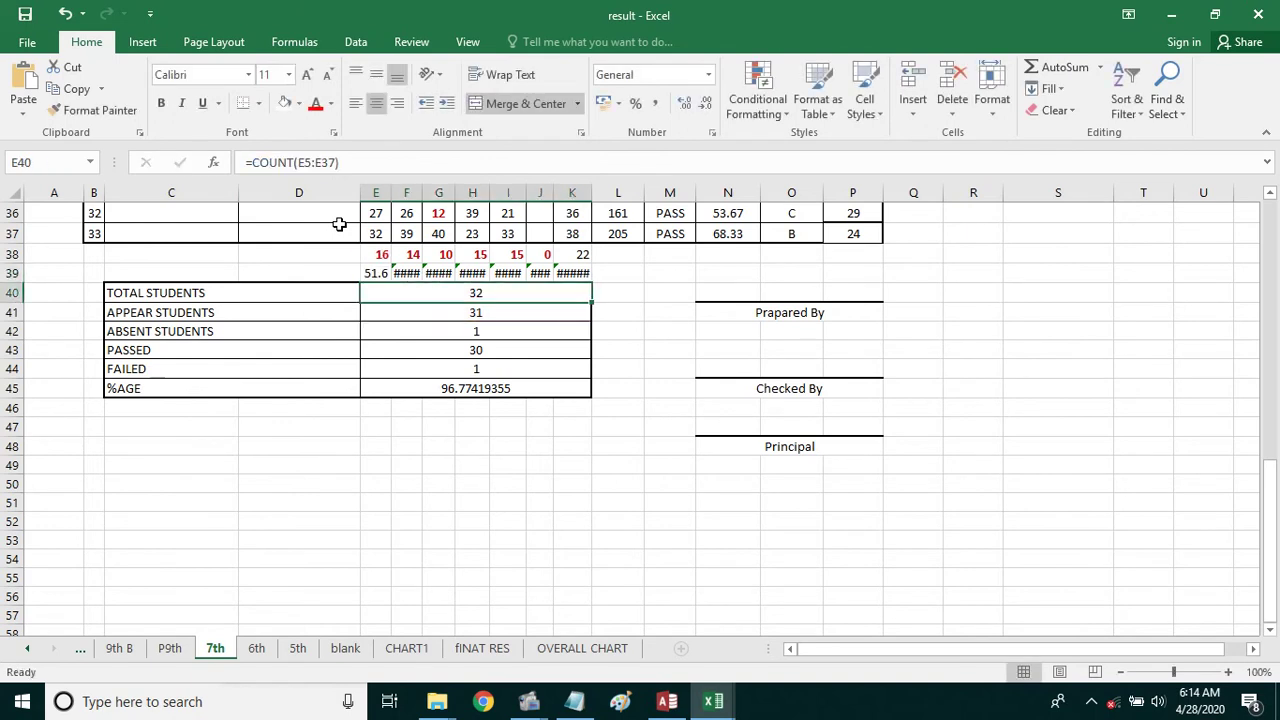
click(381, 274)
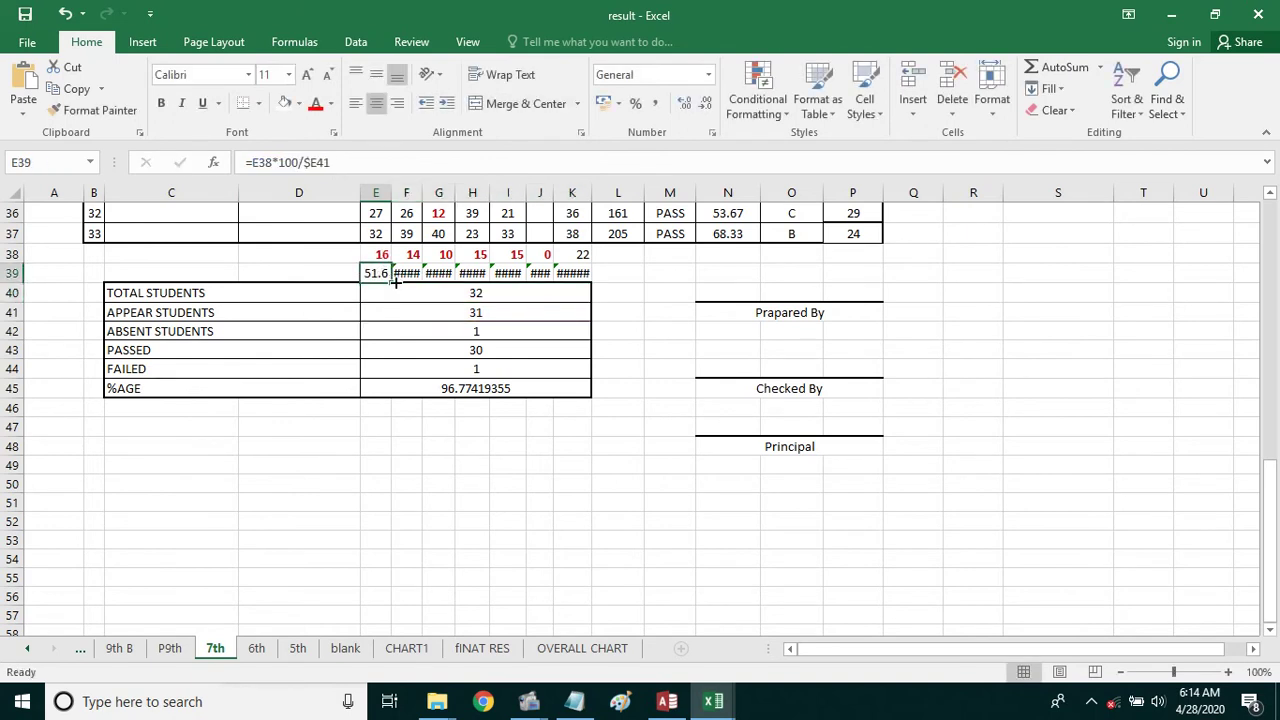
drag(396, 283, 588, 284)
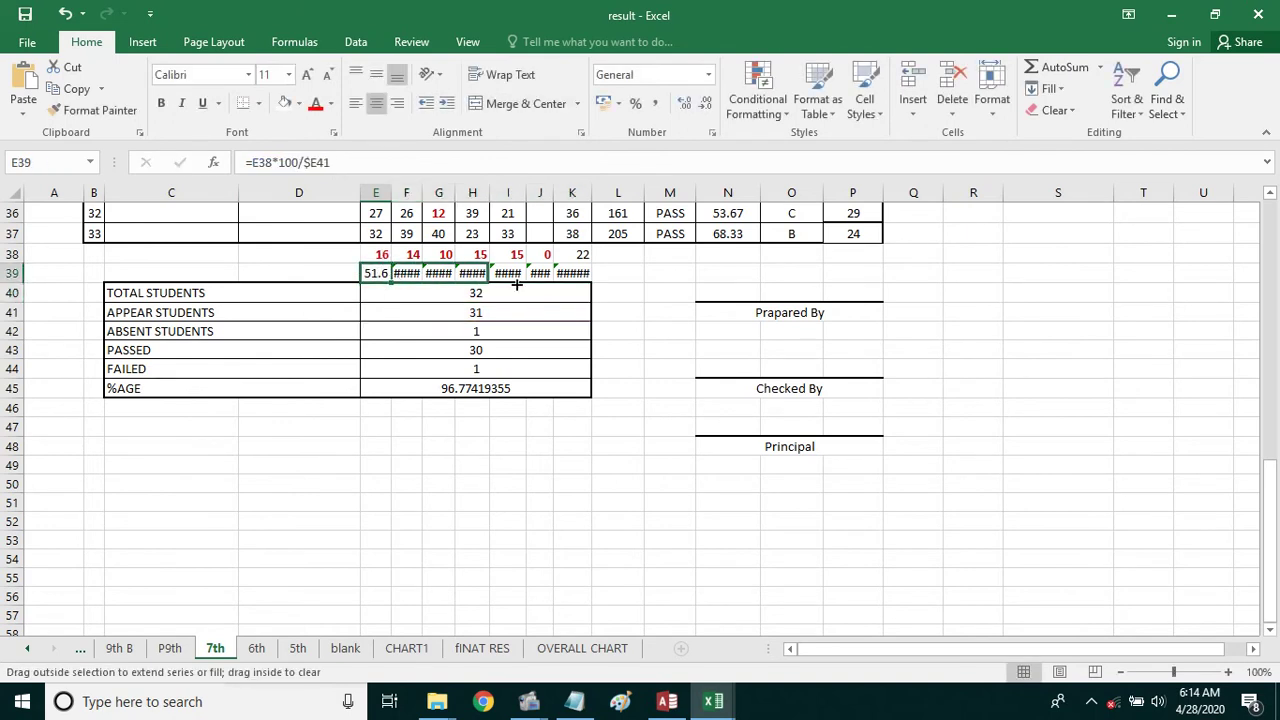
click(620, 279)
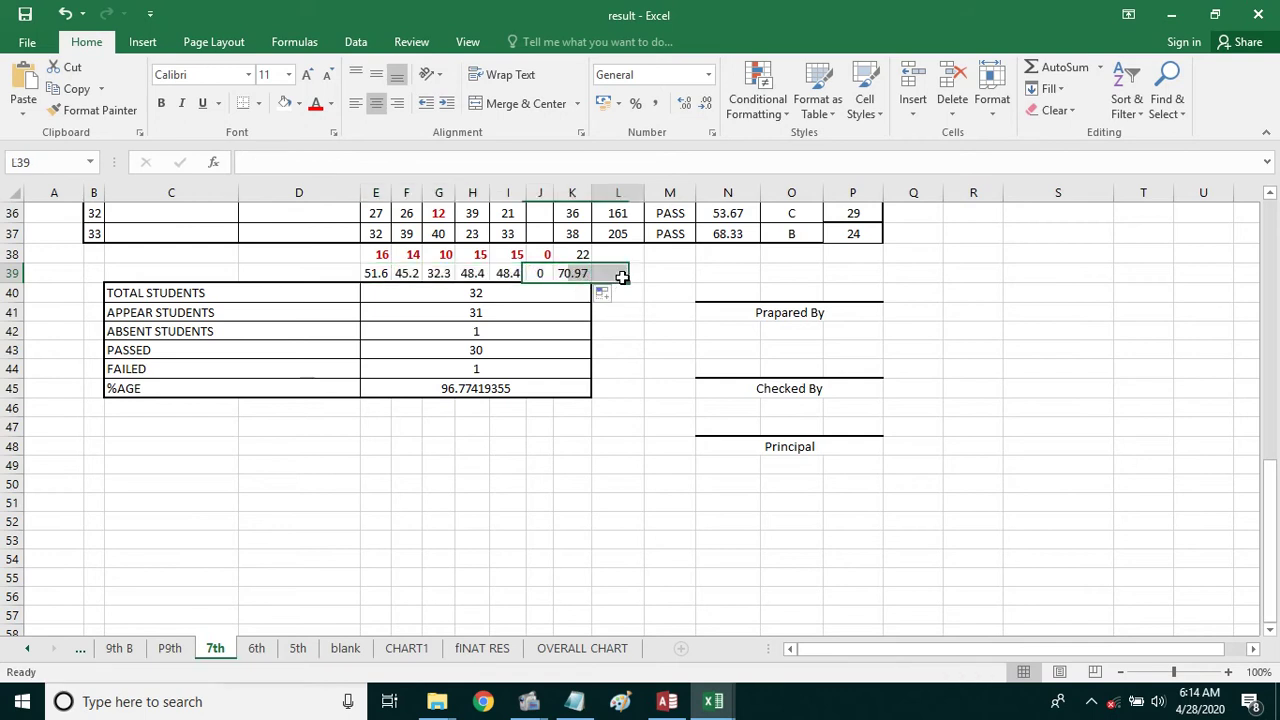
click(375, 272)
key(Right)
key(Right)
key(Right)
key(Right)
key(Right)
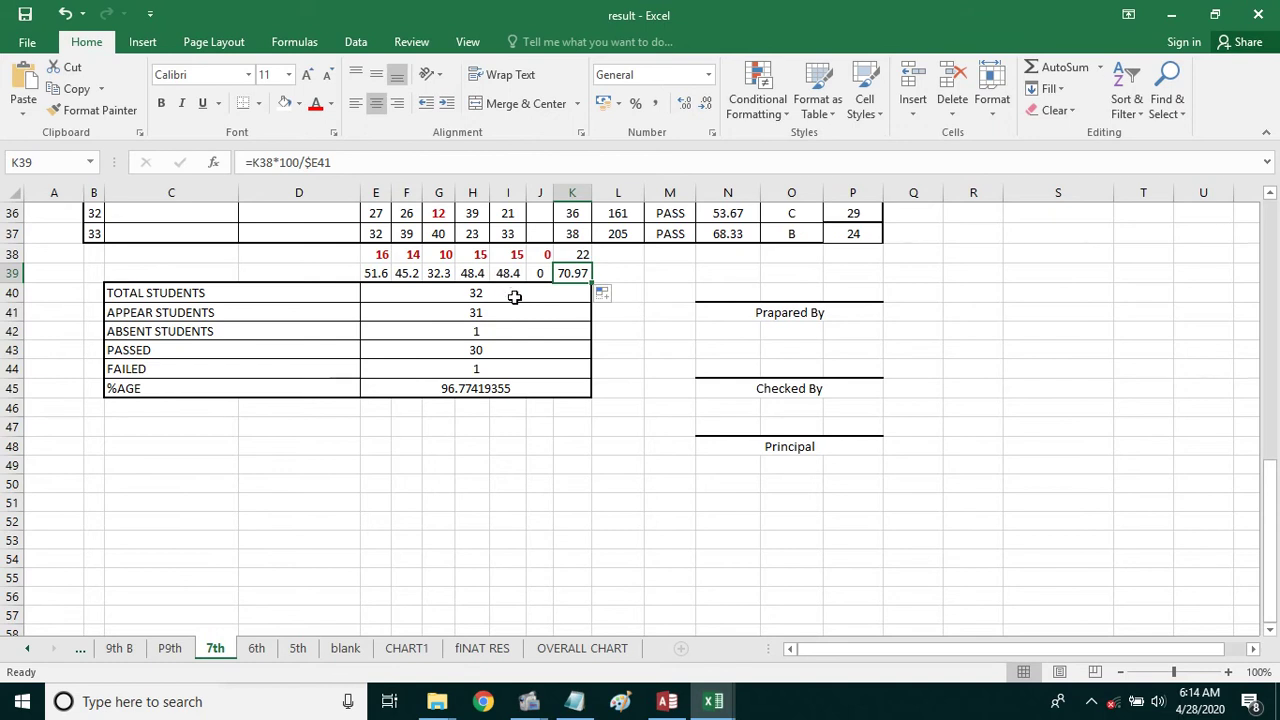
Change P5 to =RANK(N5,$N$5:$N$37,0) with a fully absolute range.
scroll(514, 297, up, 5)
scroll(510, 294, up, 6)
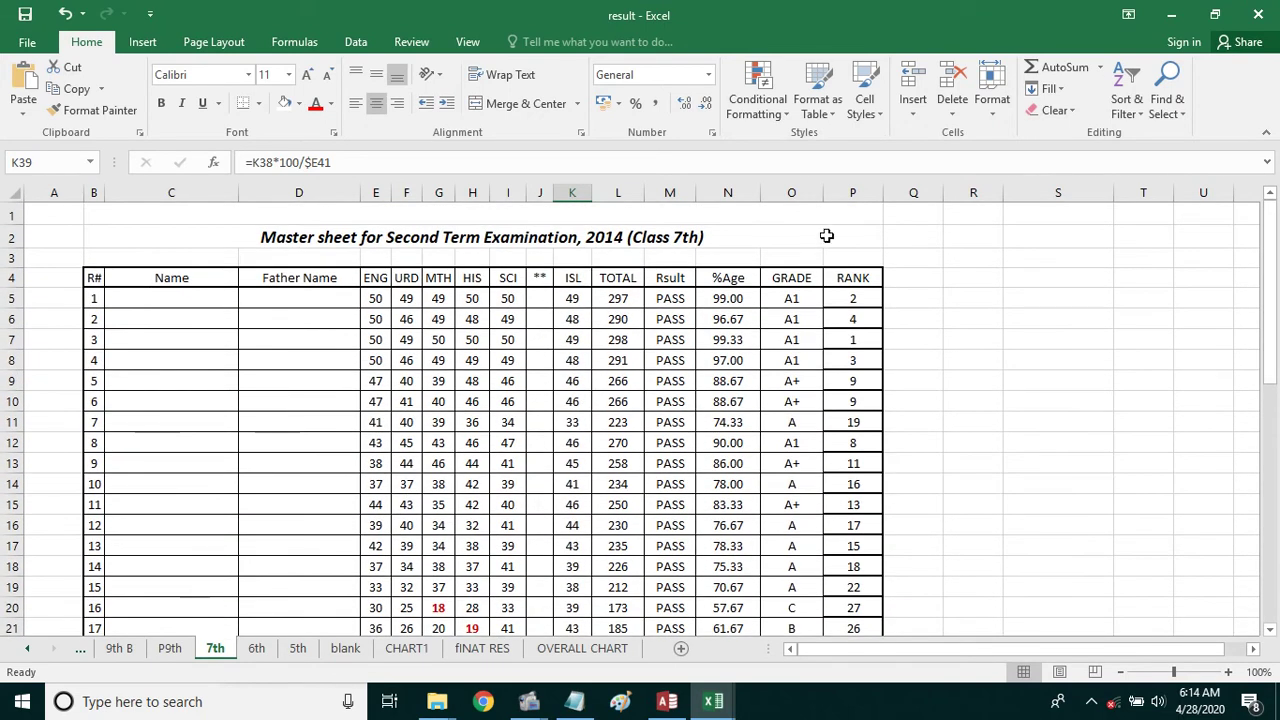
click(858, 303)
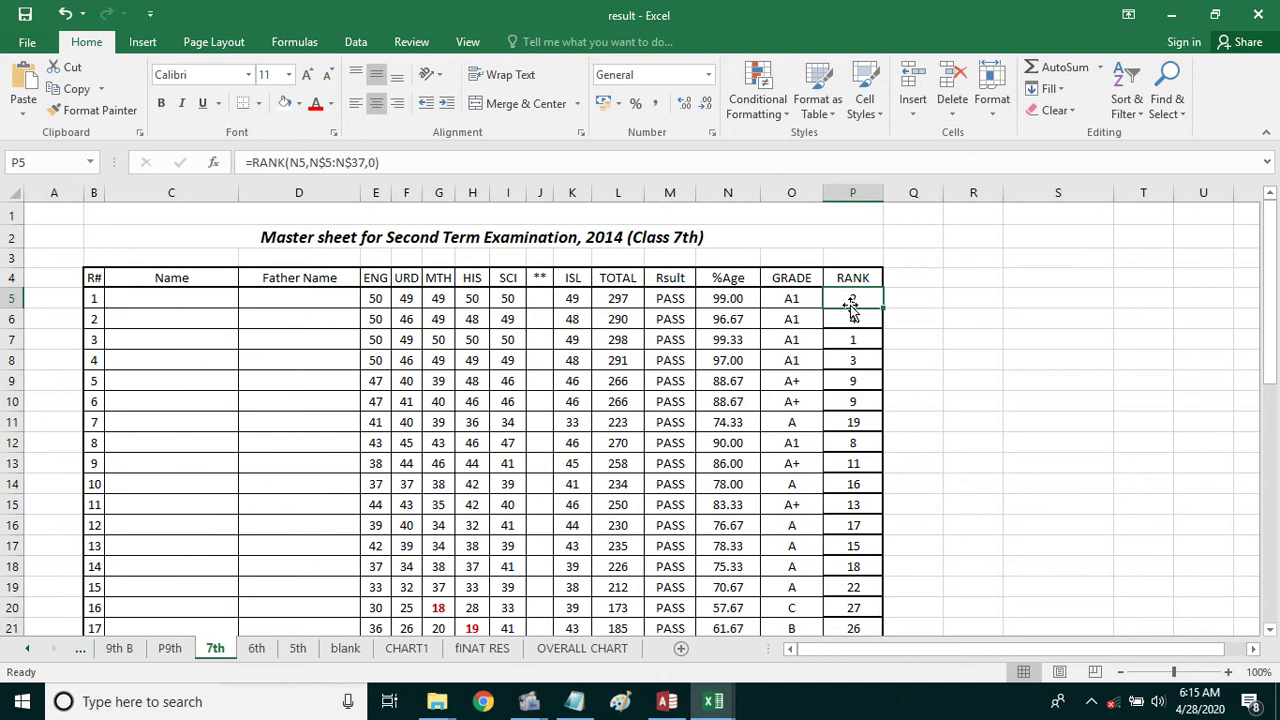
click(311, 162)
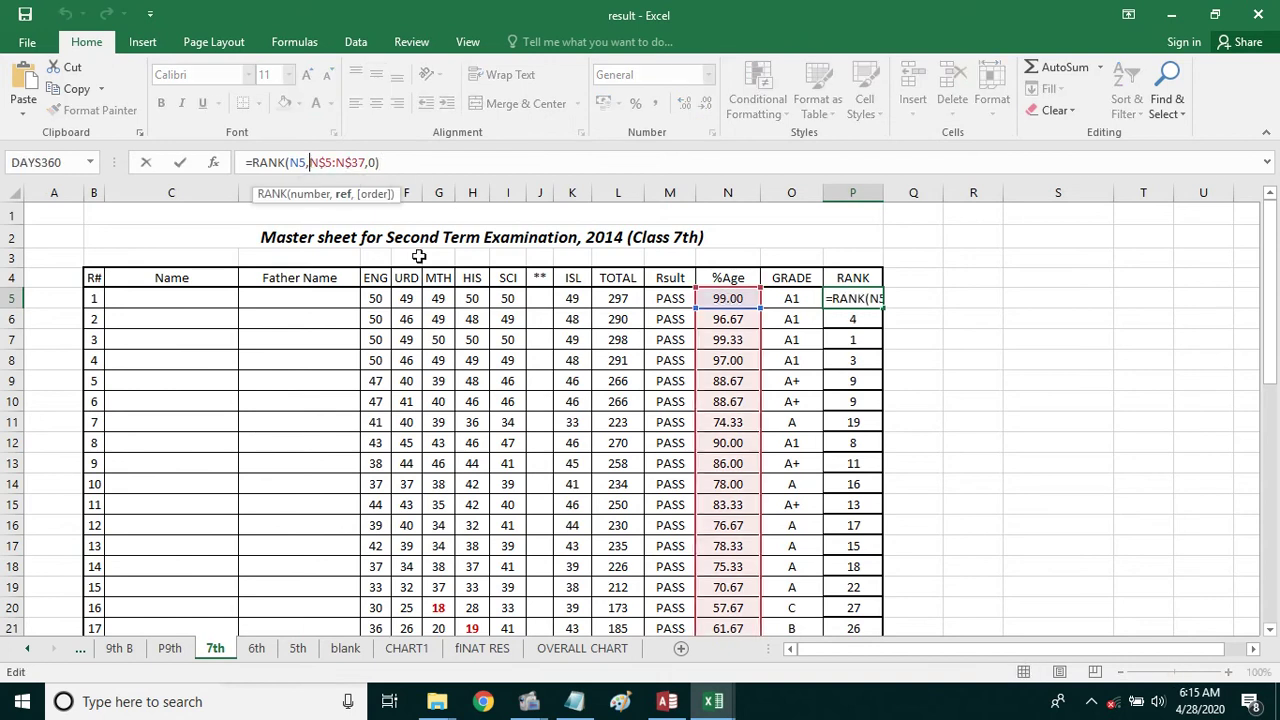
text($)
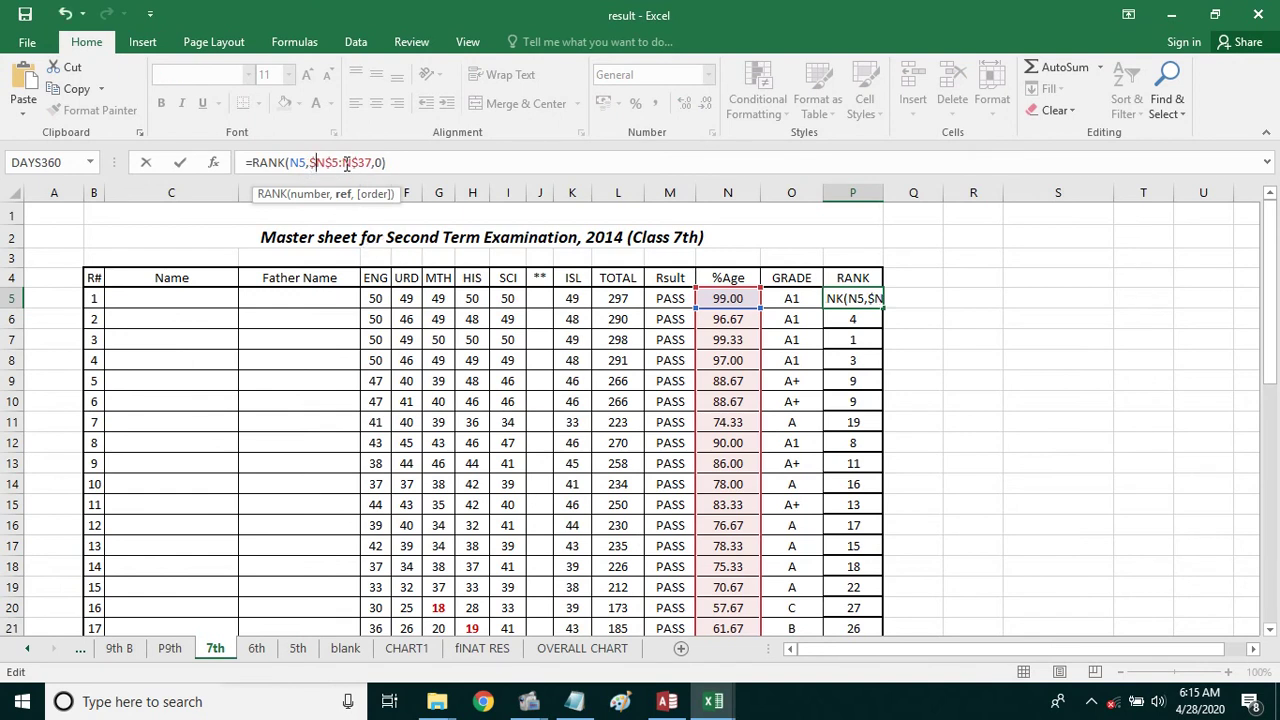
key(Right)
key(Right)
key(Right)
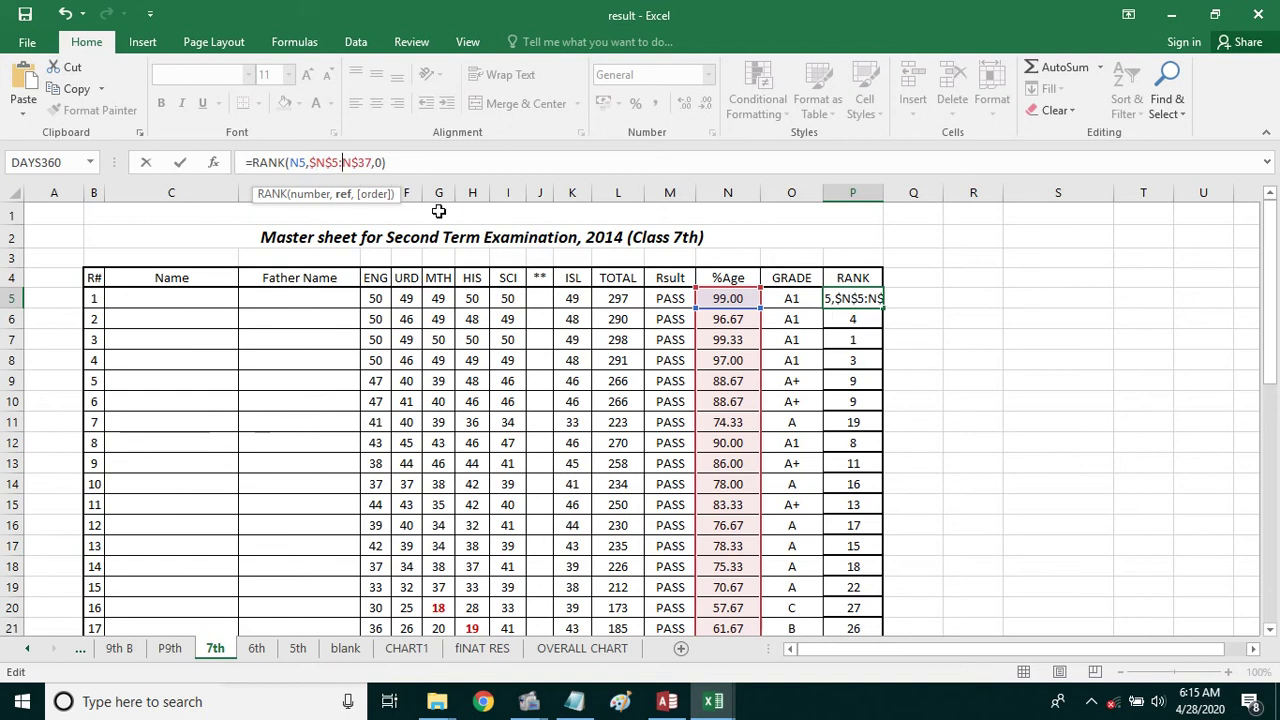
text($)
key(Return)
Fill the RANK formula from P5 down through P37.
click(866, 303)
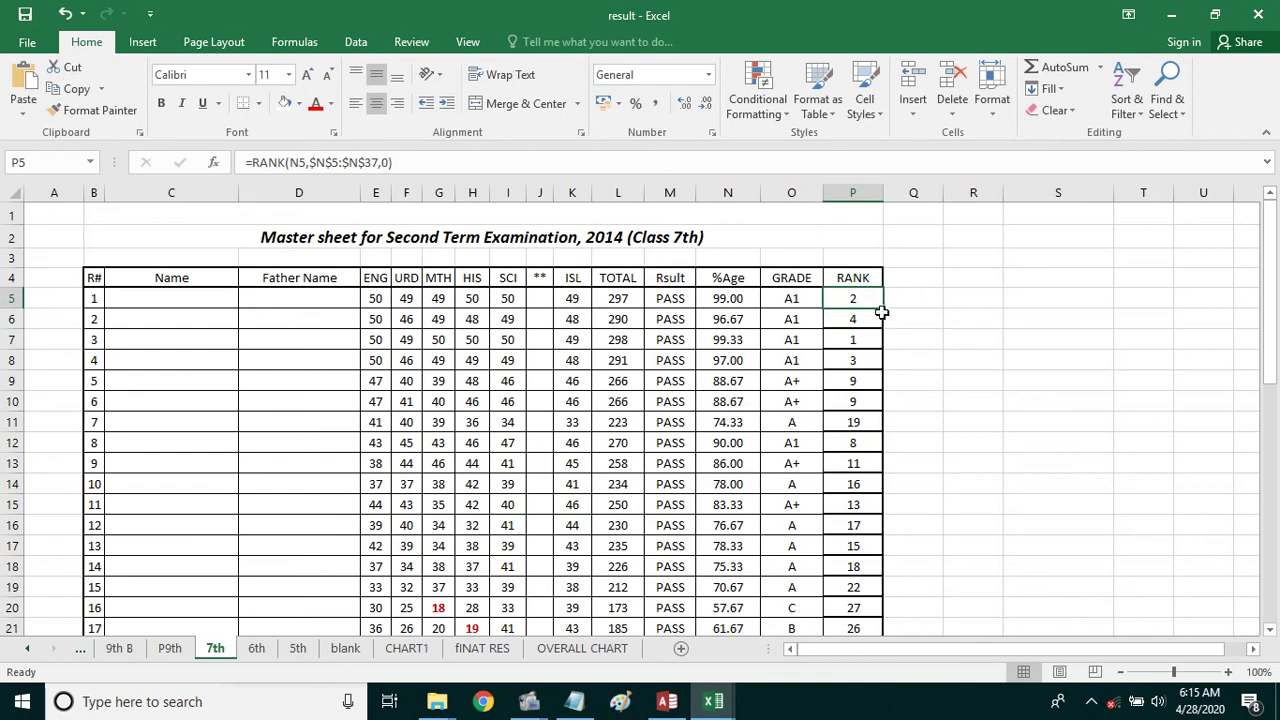
mouse_move(881, 313)
mouse_down()
mouse_move(902, 594)
mouse_move(895, 506)
mouse_move(893, 519)
mouse_up()
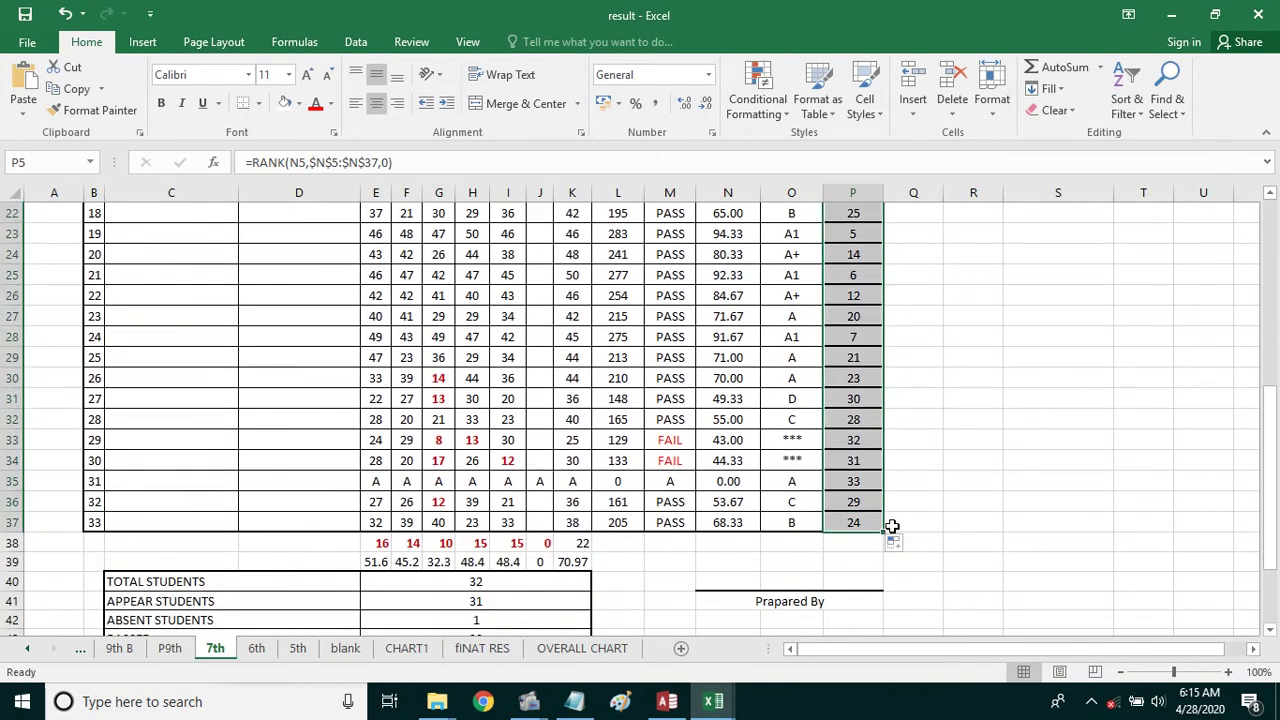
click(853, 460)
scroll(881, 475, up, 6)
scroll(881, 475, up, 1)
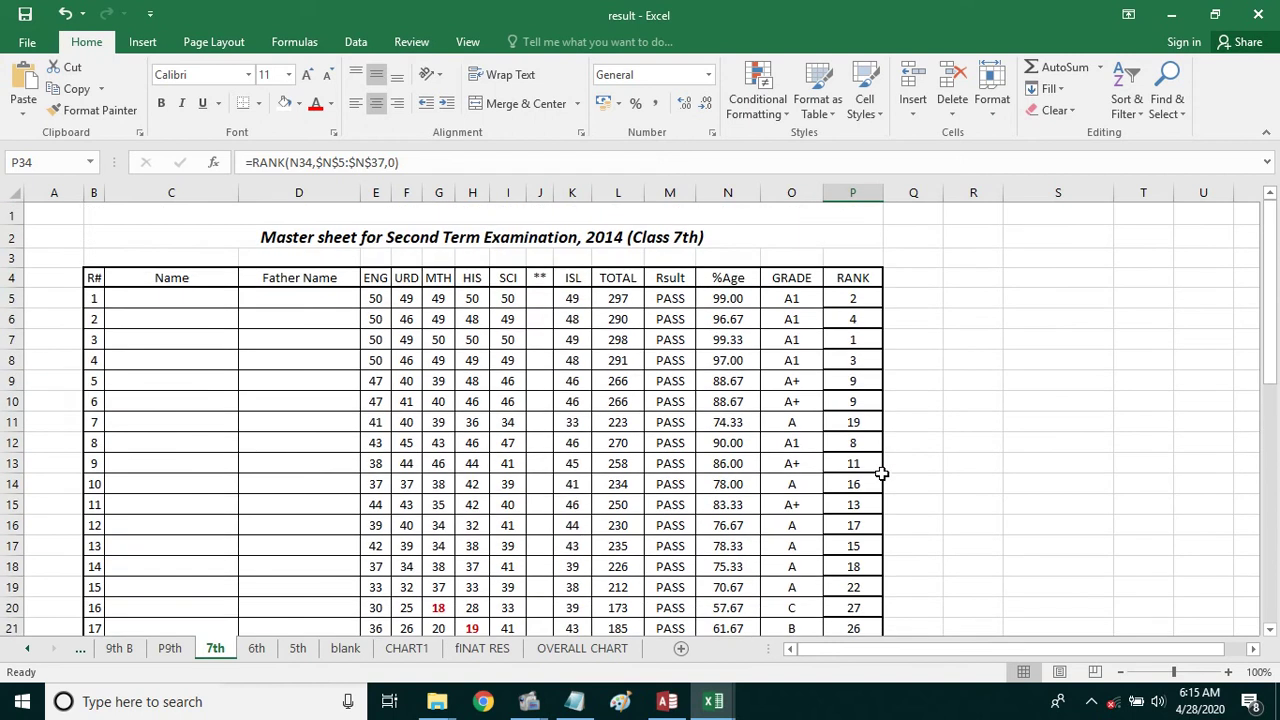
click(929, 447)
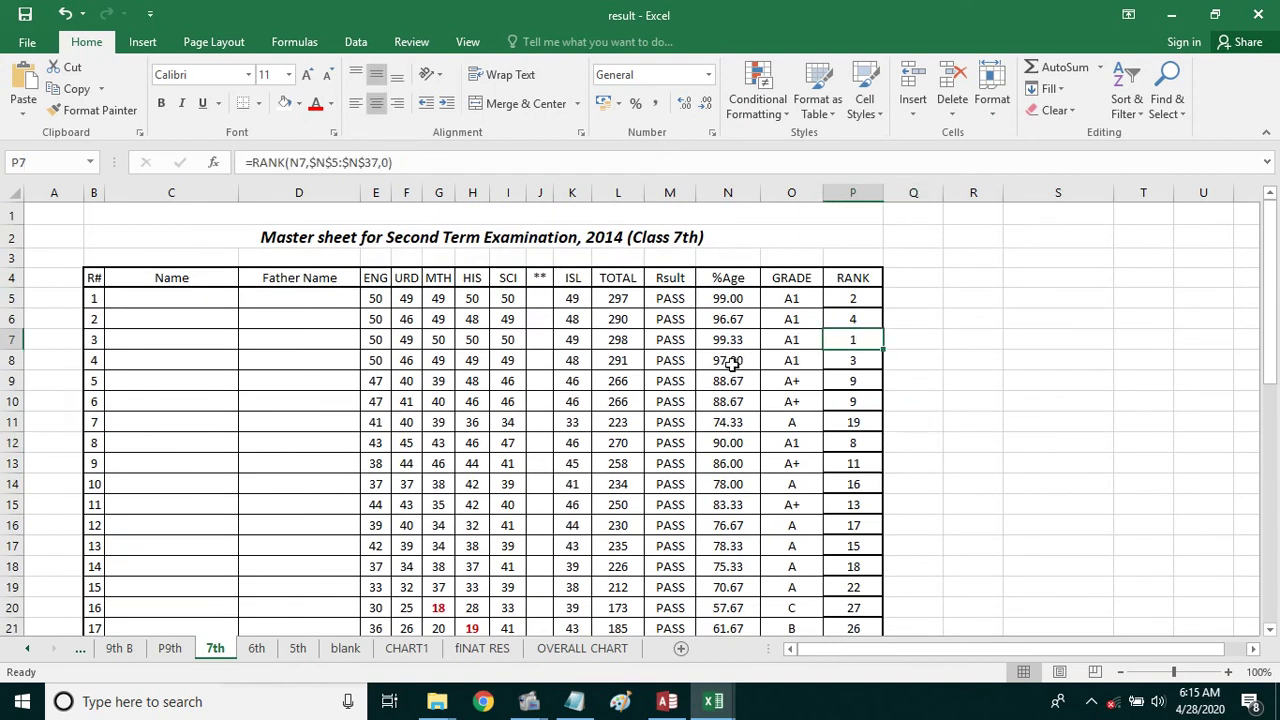
click(727, 340)
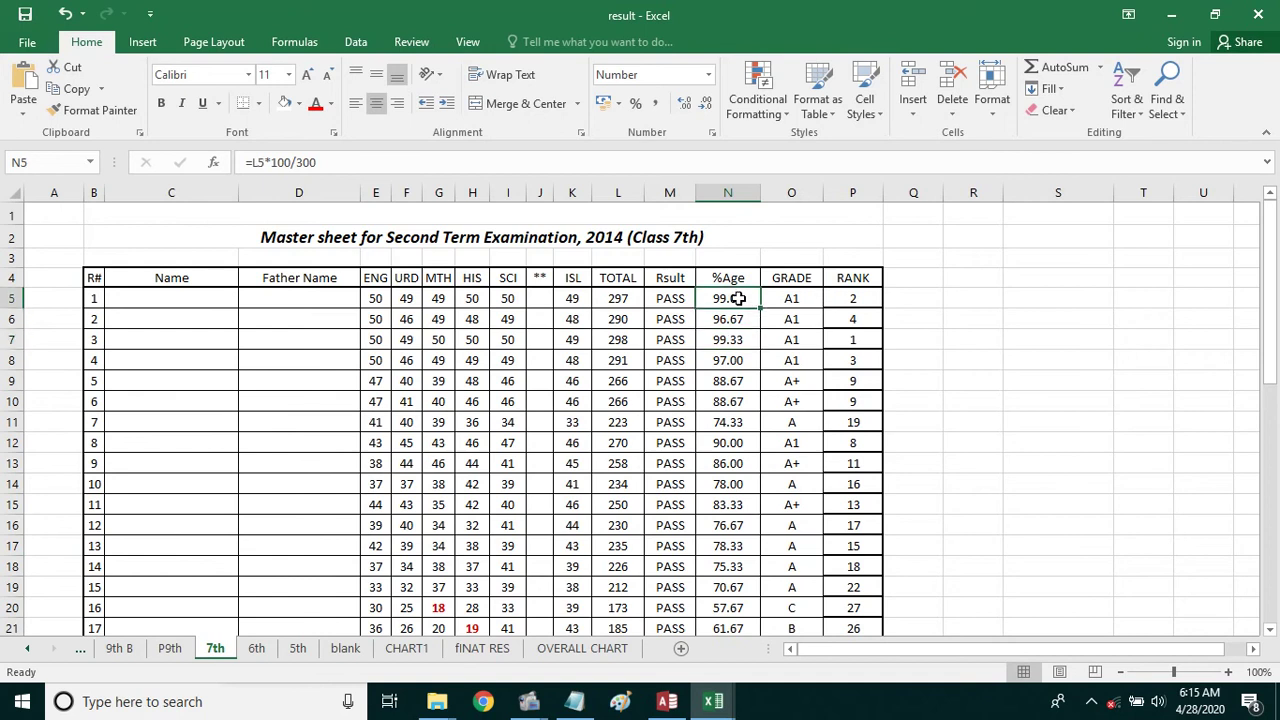
click(733, 362)
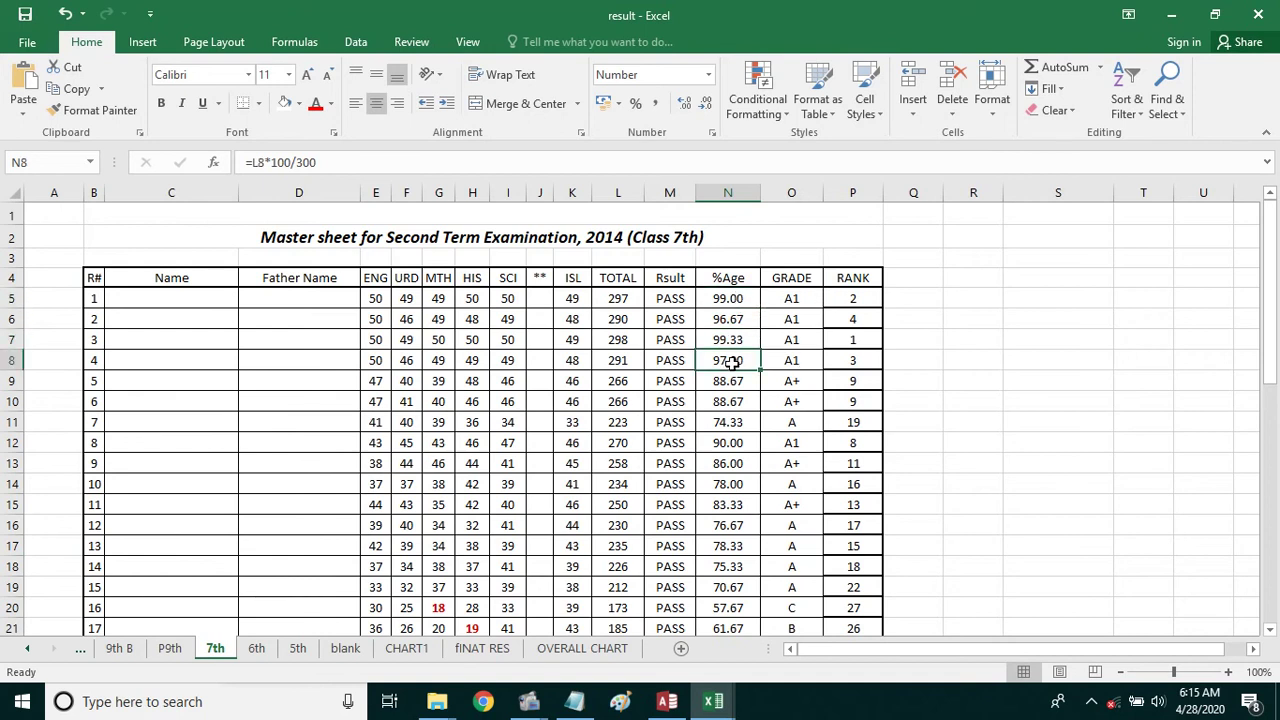
click(742, 321)
scroll(779, 407, down, 1)
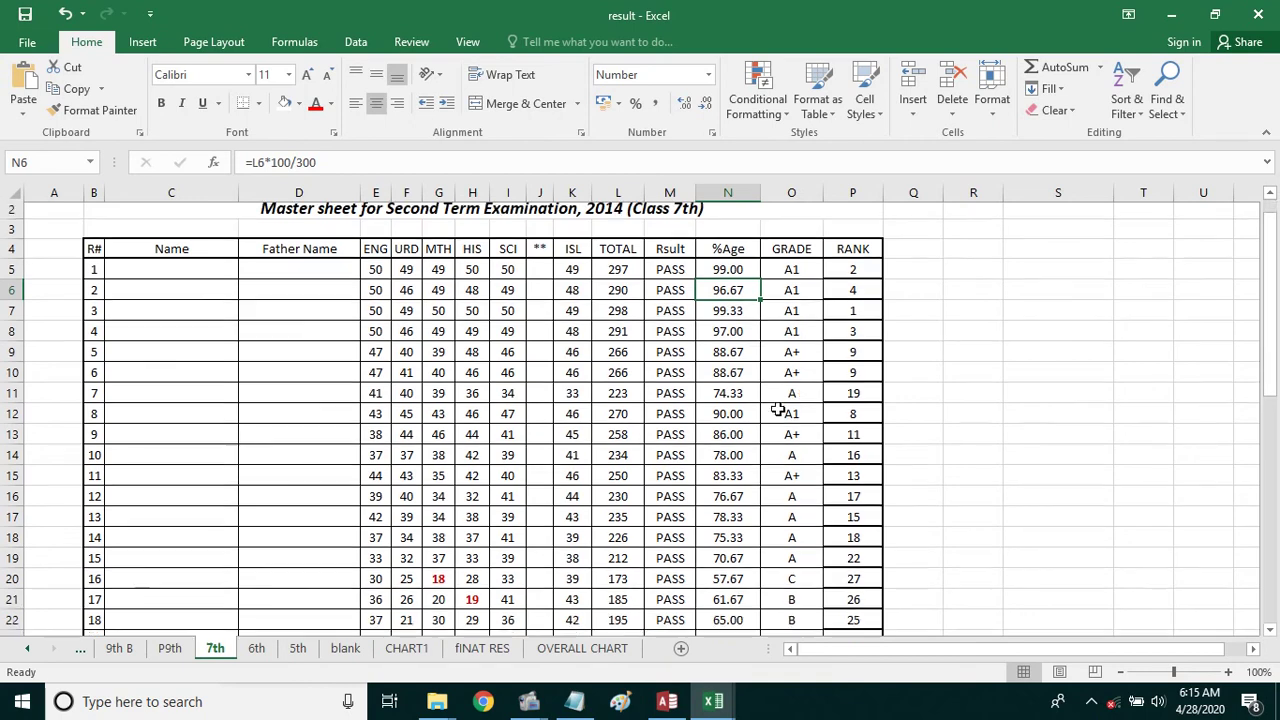
scroll(760, 420, down, 6)
scroll(890, 565, up, 1)
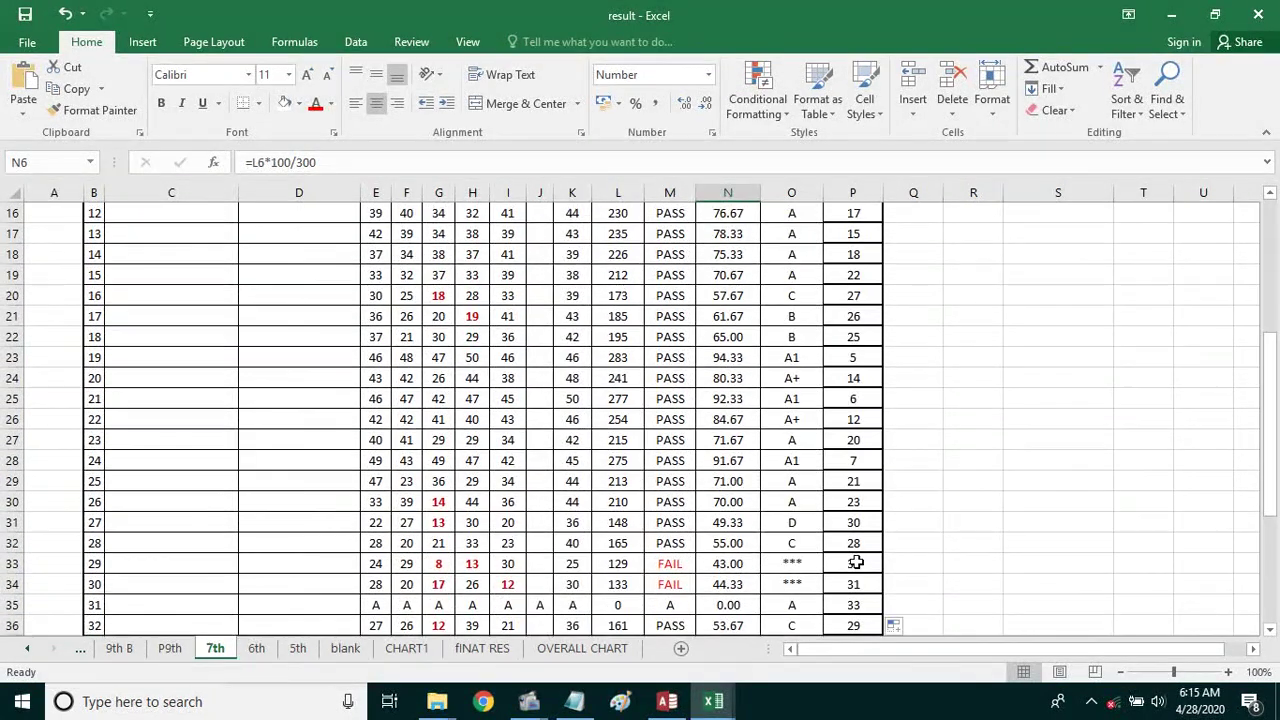
scroll(860, 545, up, 1)
scroll(866, 506, up, 4)
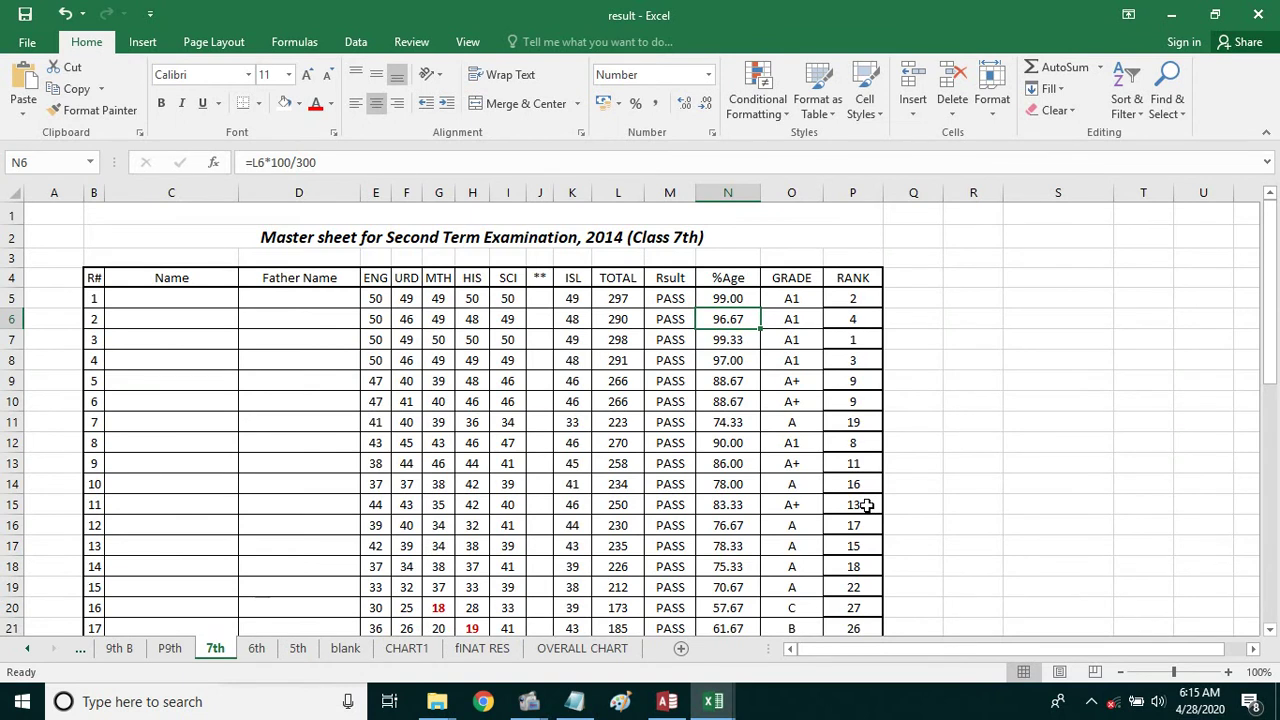
click(910, 322)
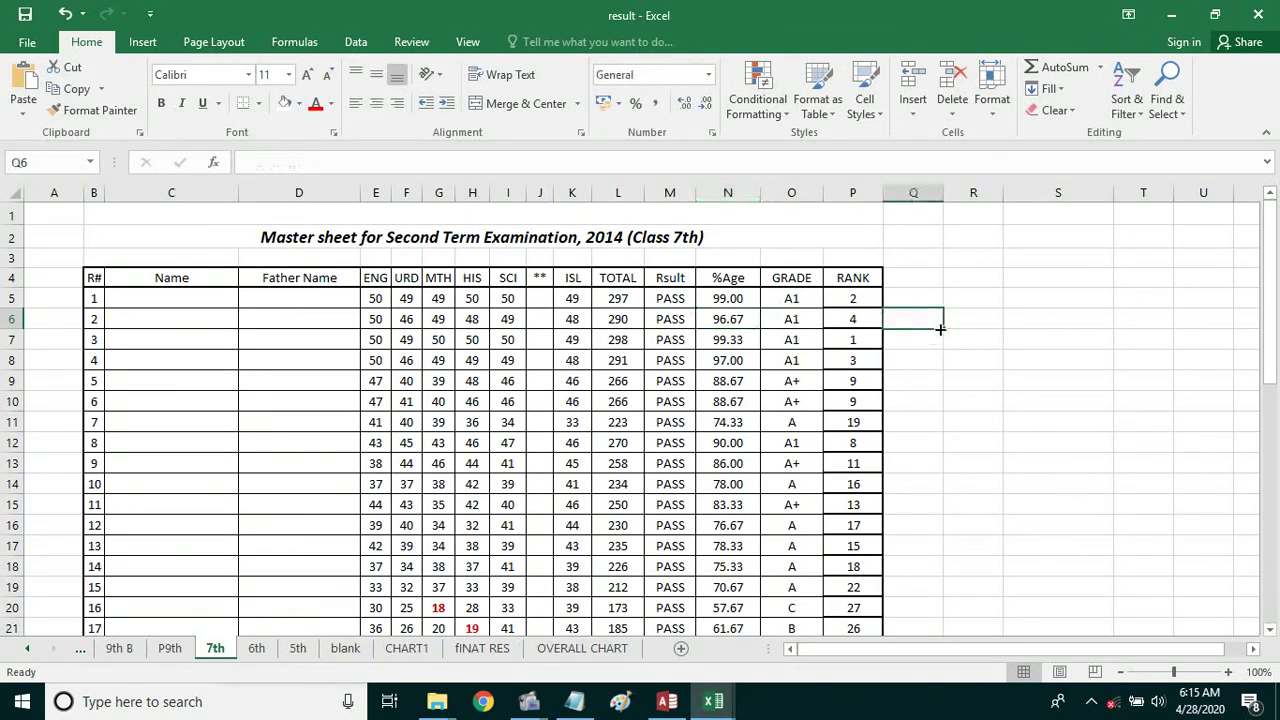
click(818, 326)
click(798, 398)
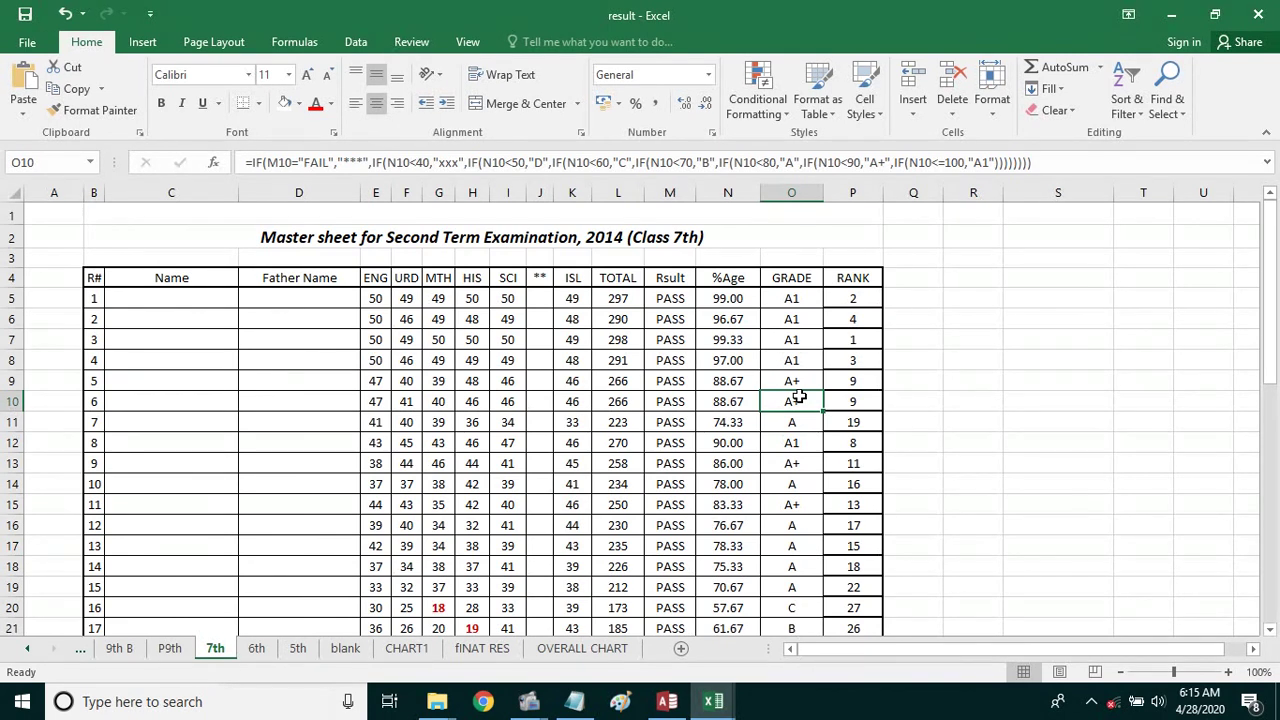
click(924, 376)
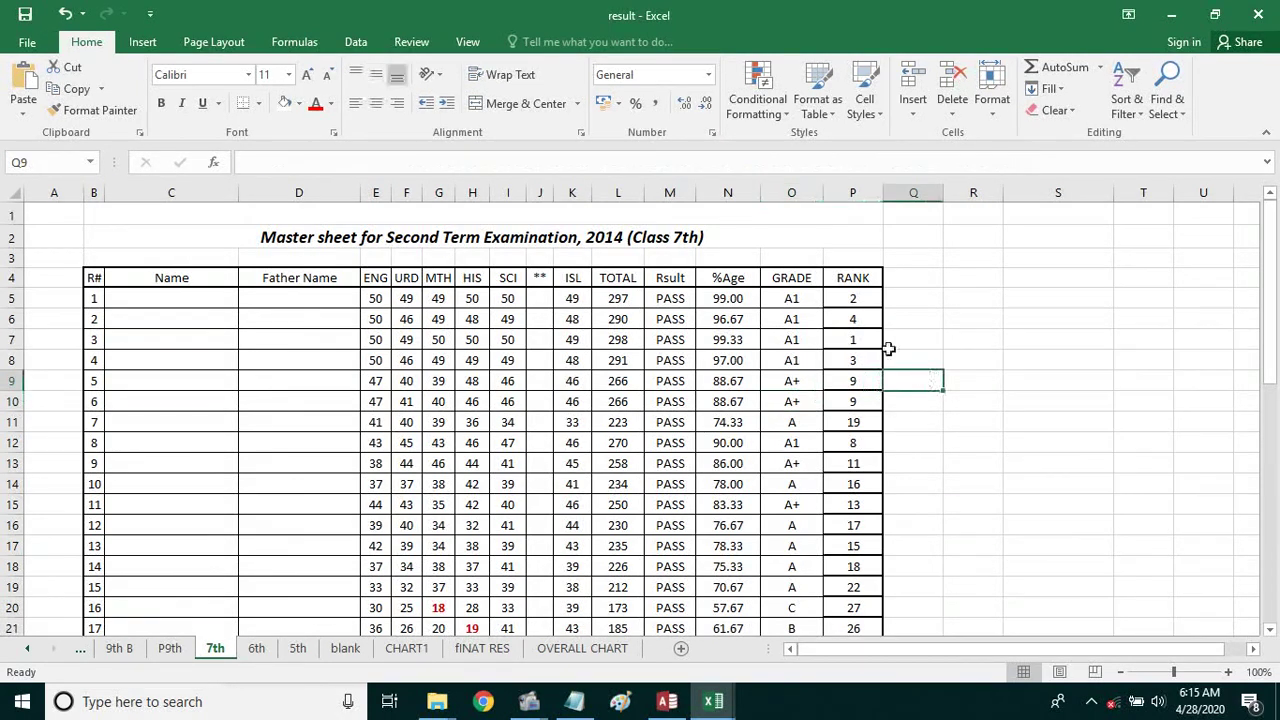
click(869, 336)
click(866, 319)
click(863, 298)
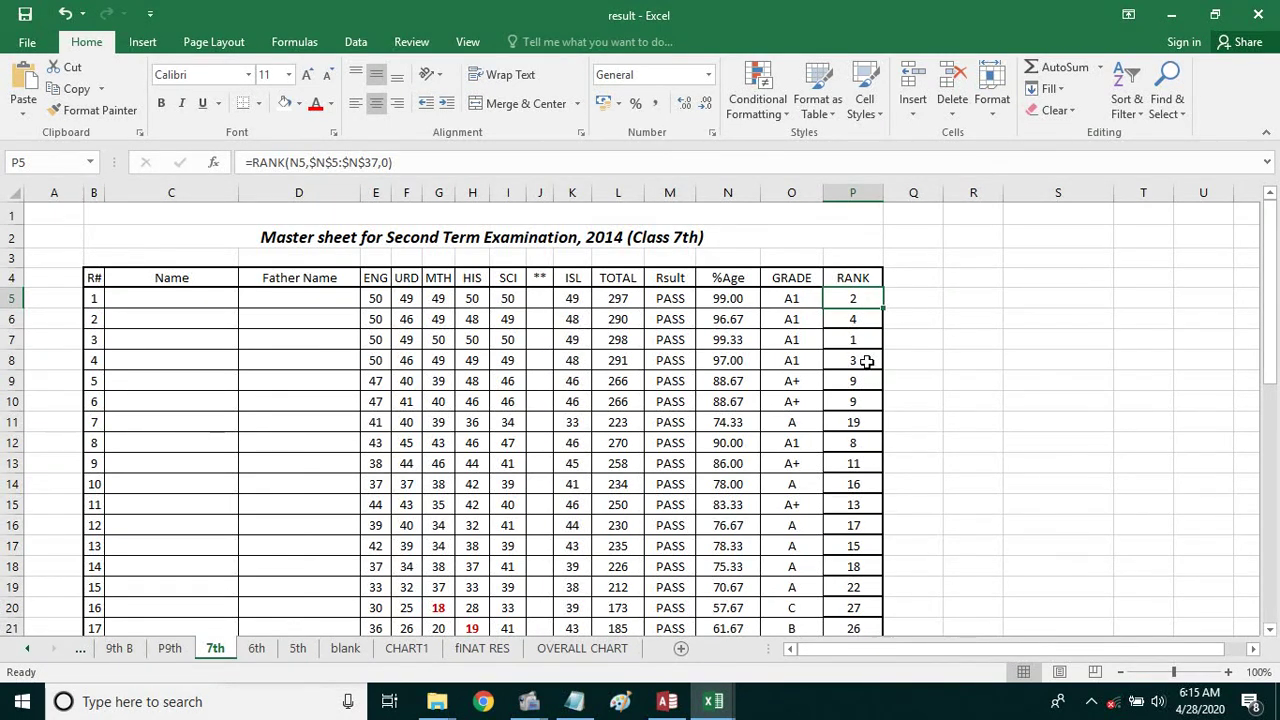
scroll(866, 362, down, 6)
scroll(600, 450, down, 2)
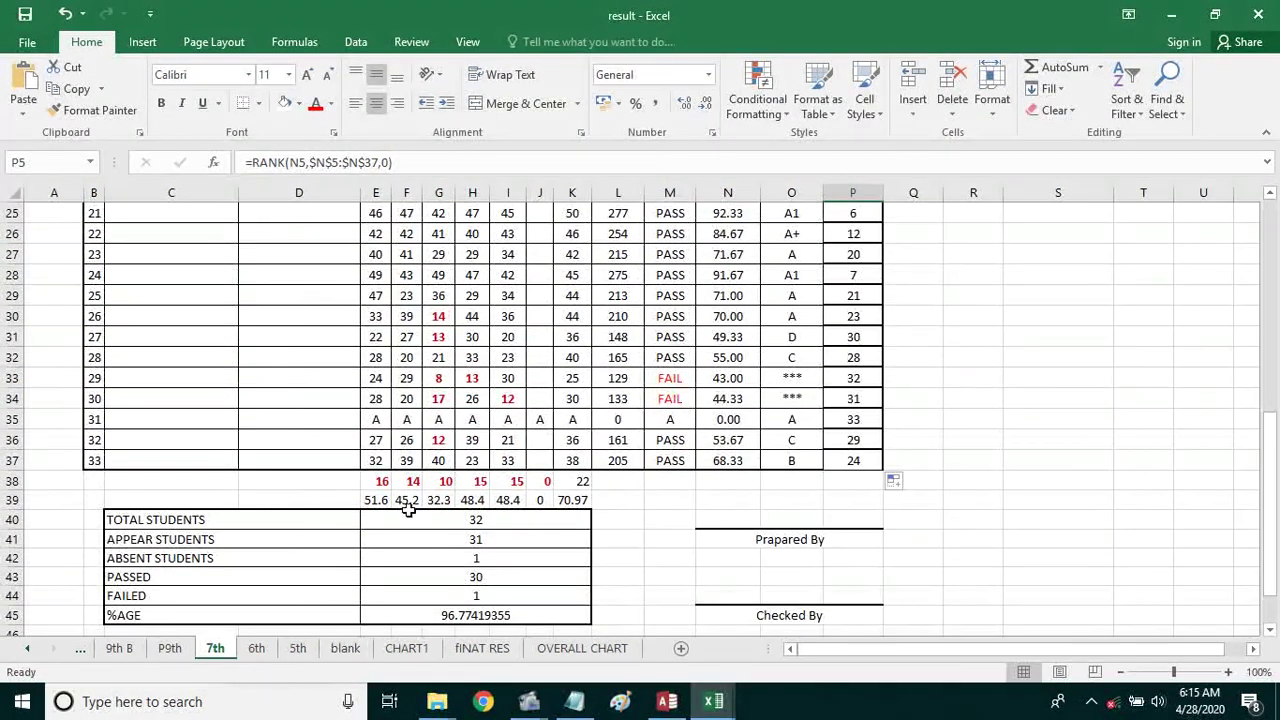
click(384, 500)
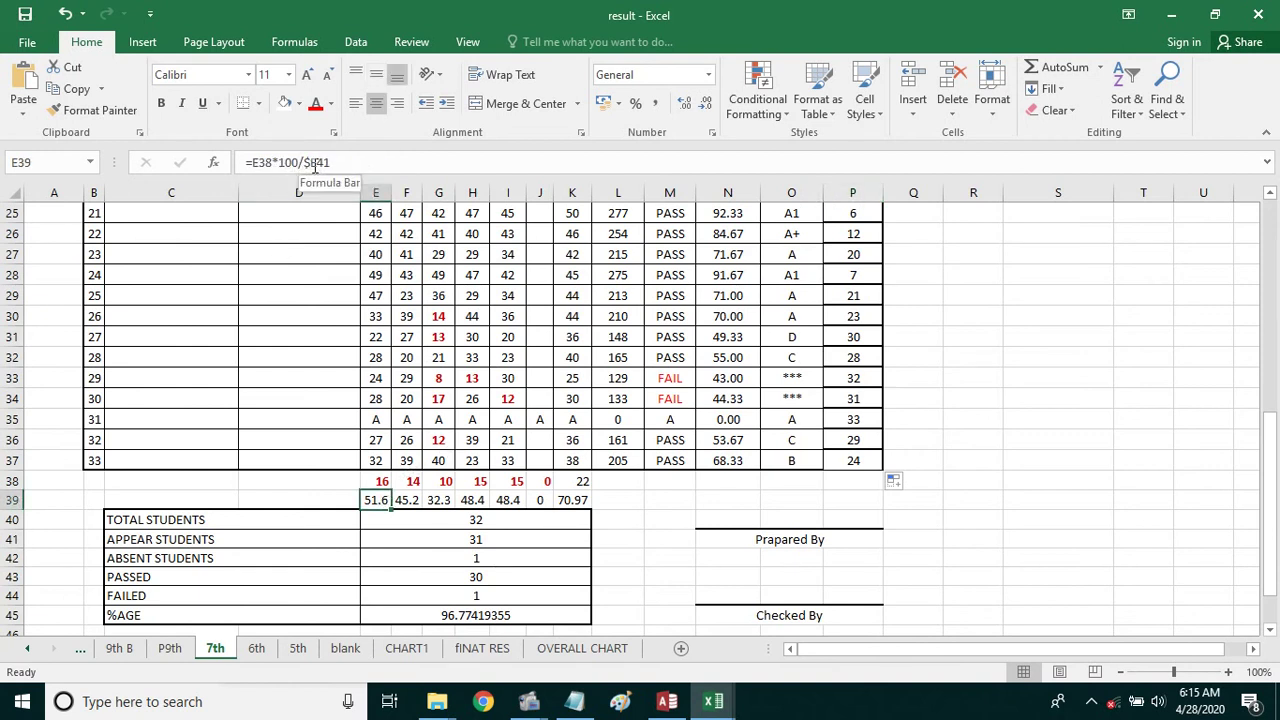
click(530, 519)
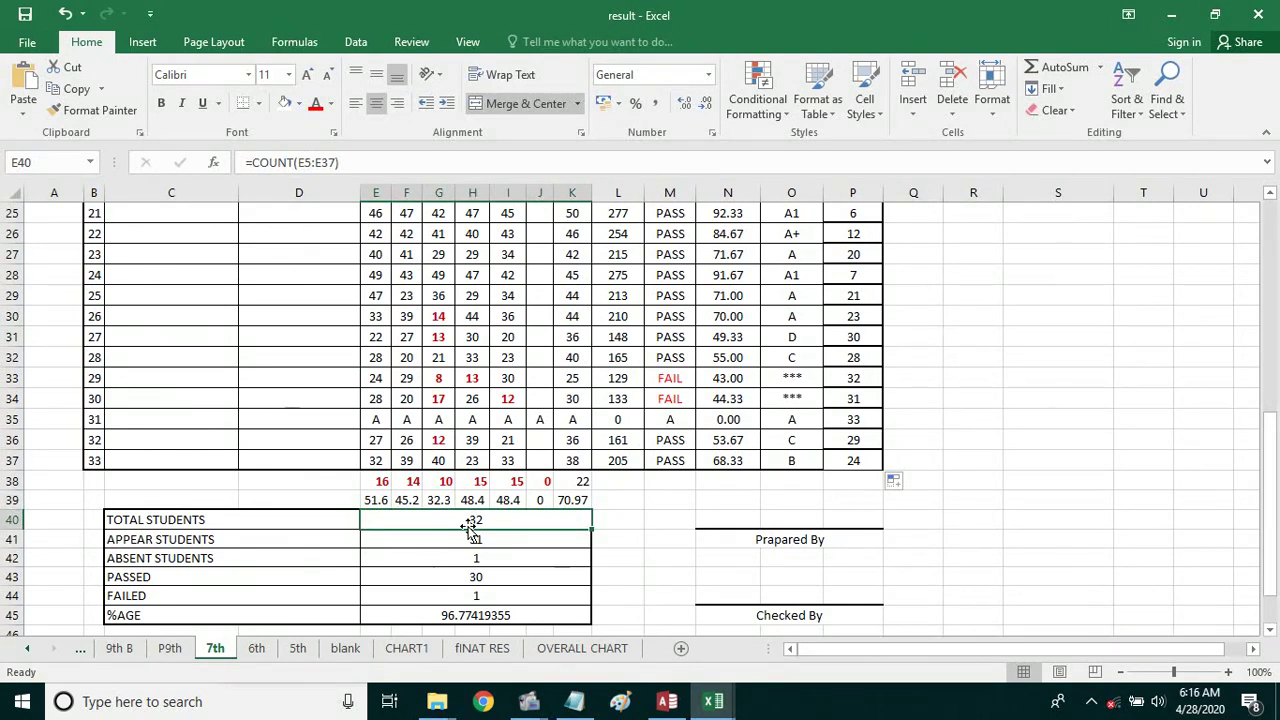